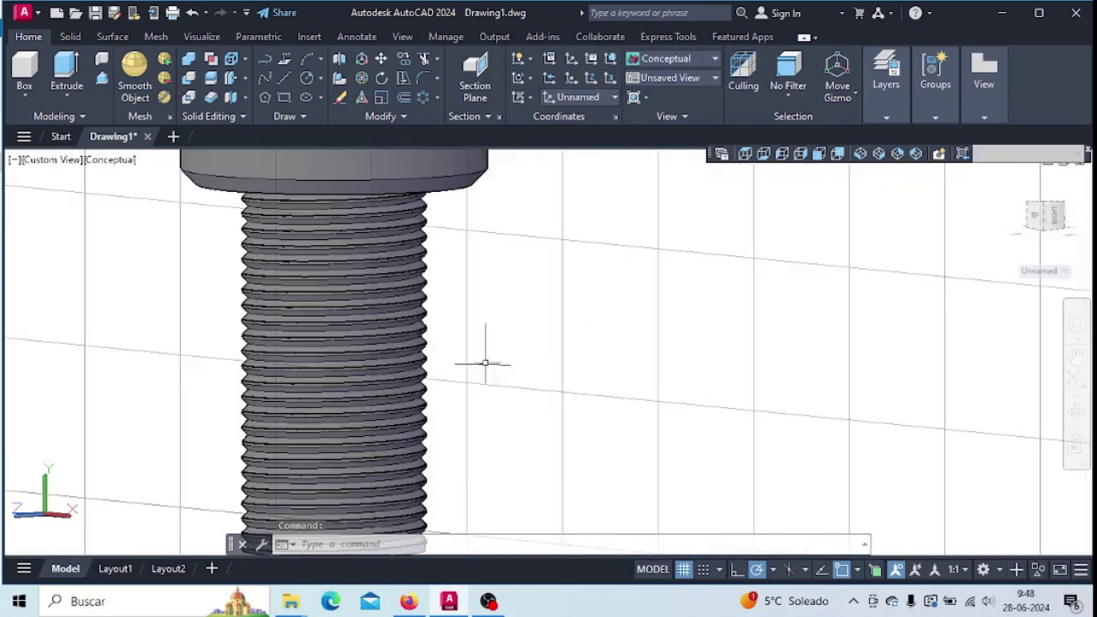
Examine the finished screw model, from its knurled head and collar to its threaded shank
scroll(461, 366, "down", 4)
scroll(371, 163, "up", 3)
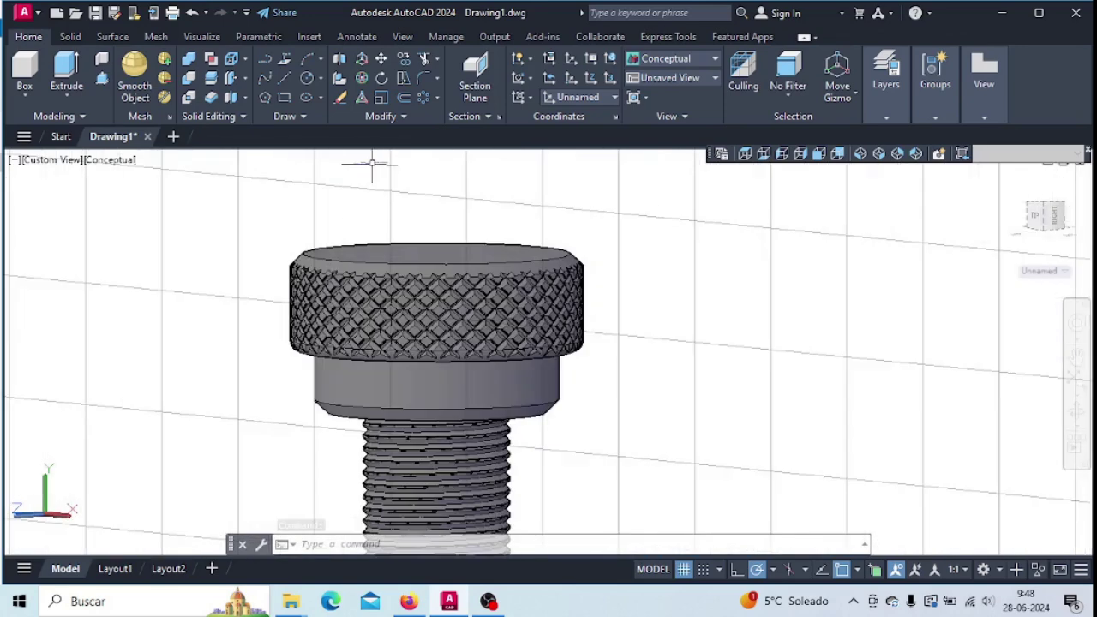
middle_click_drag(561, 421, 566, 315)
scroll(633, 237, "up", 2)
scroll(633, 237, "up", 1)
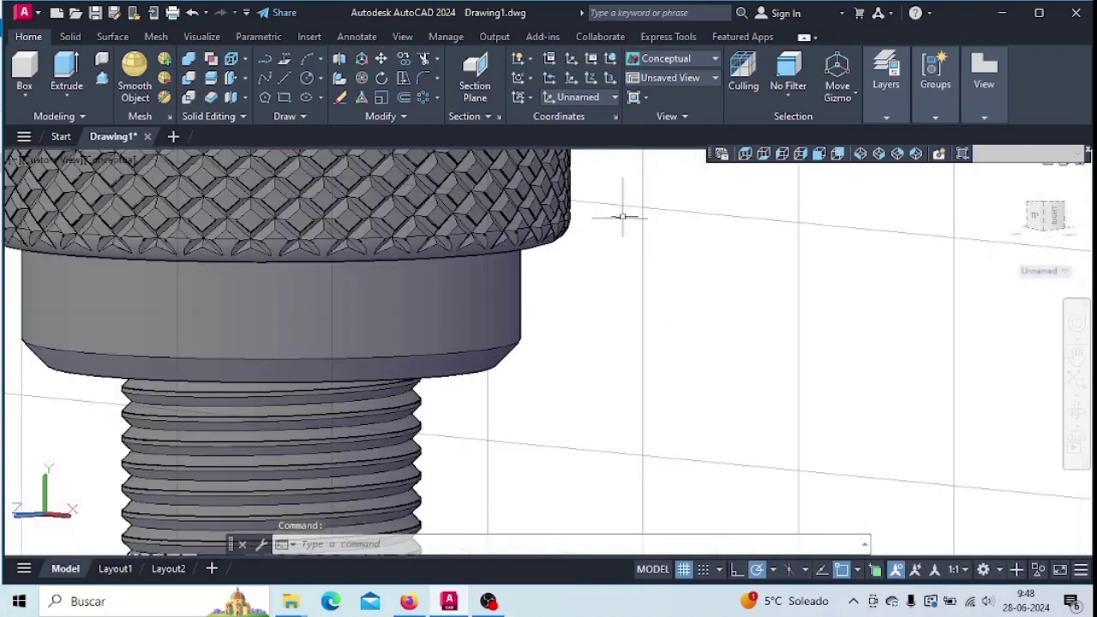
middle_click_drag(625, 215, 754, 341)
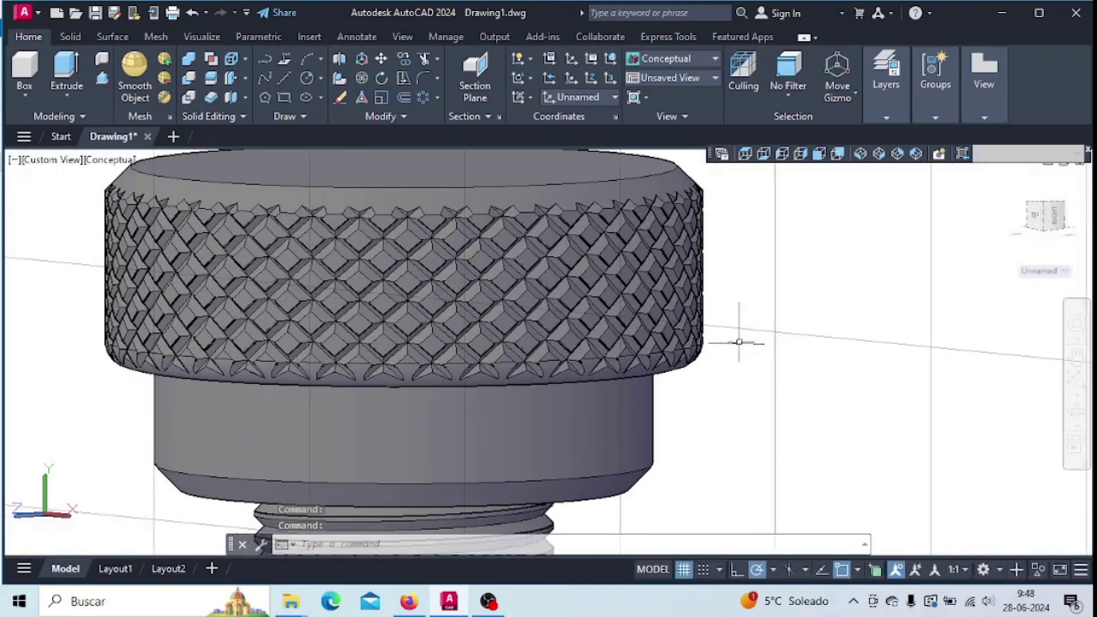
scroll(737, 342, "down", 4)
middle_click_drag(744, 434, 691, 338)
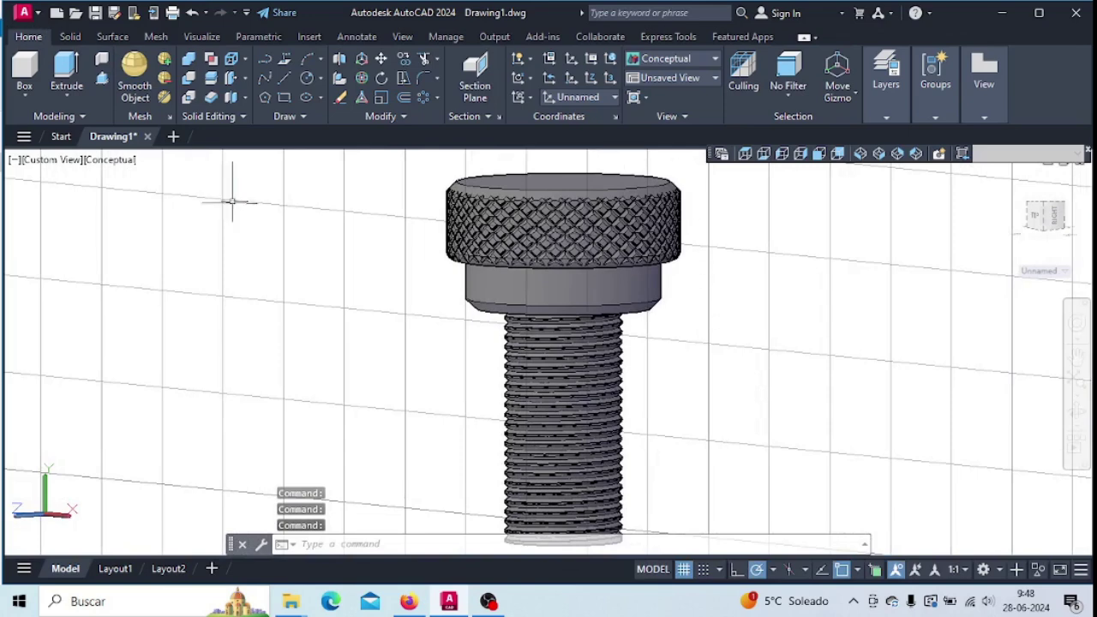
Create a new drawing and set its view to SE Isometric
left_click(174, 137)
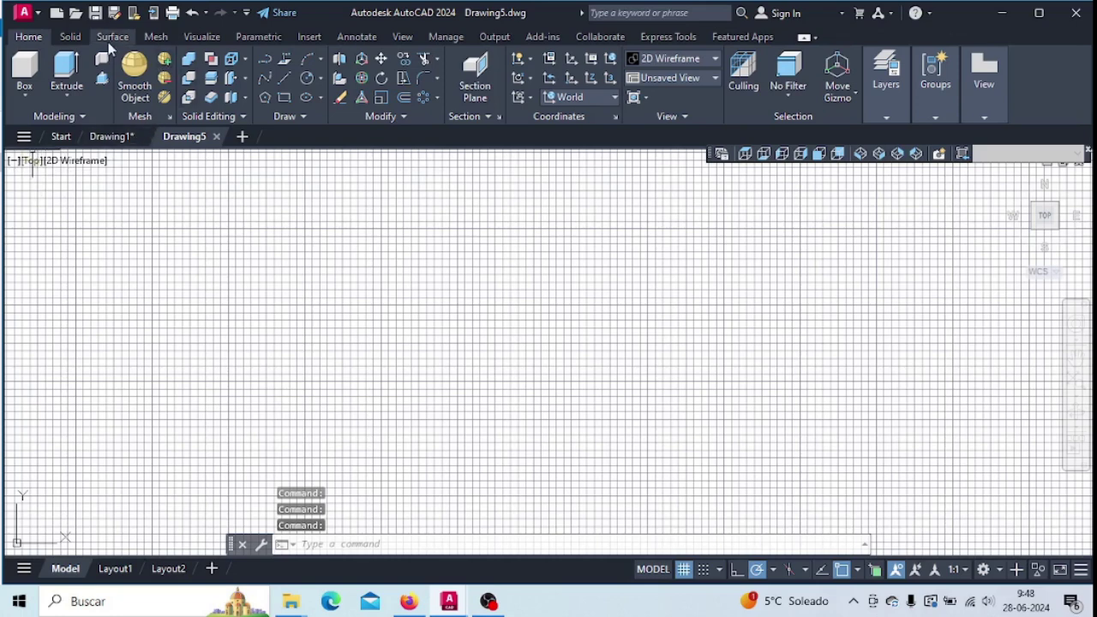
left_click(32, 162)
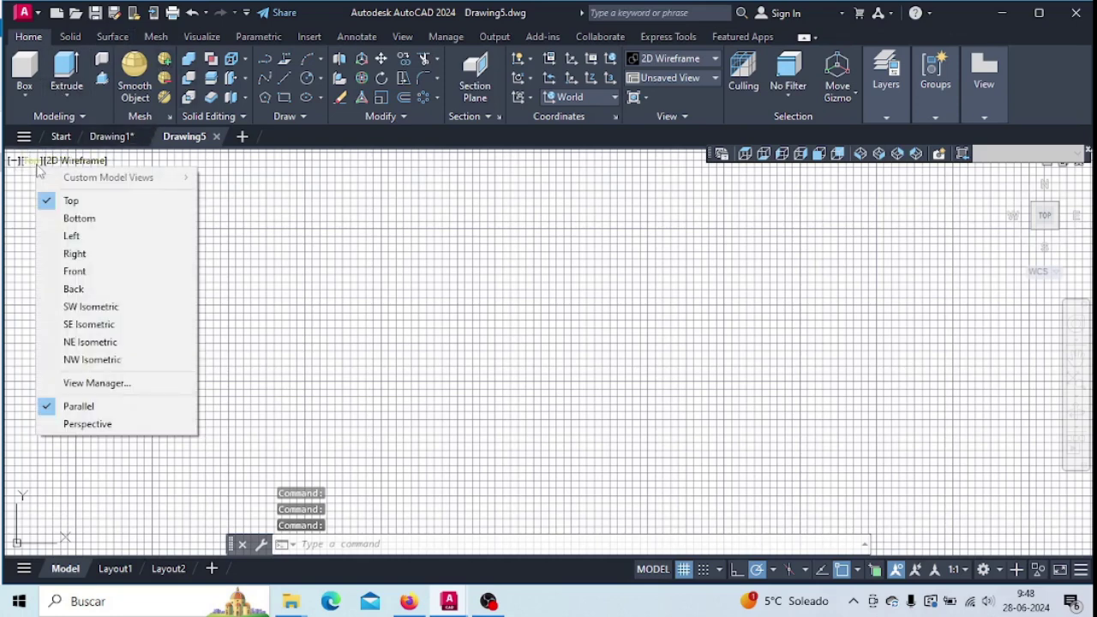
left_click(103, 325)
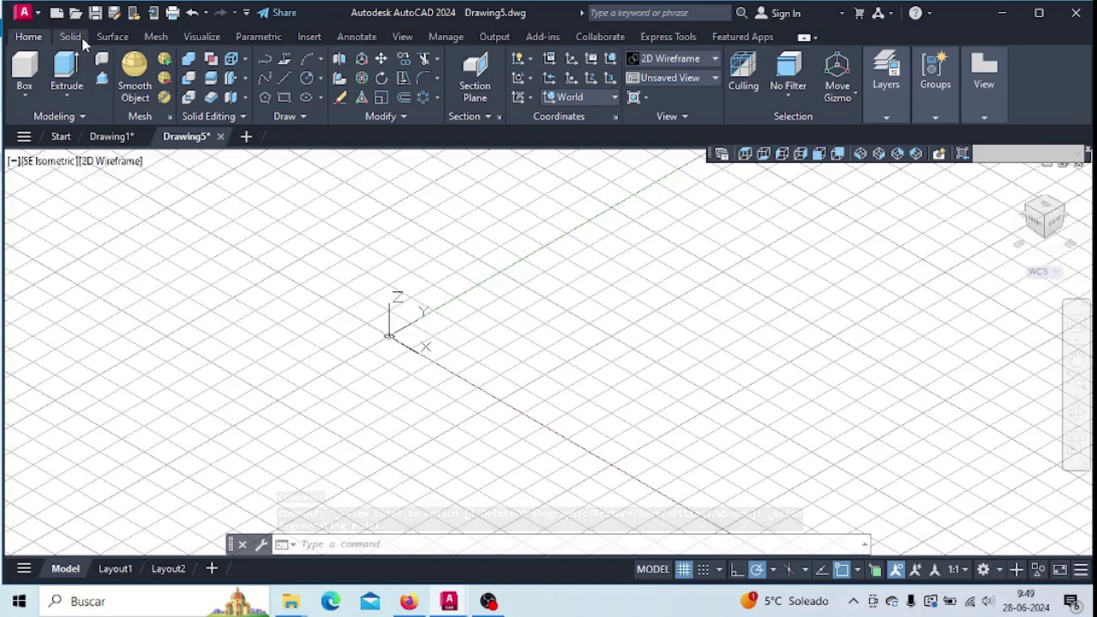
Create a solid cylinder with a base radius of 6 and a height of 24 near the origin
left_click(78, 41)
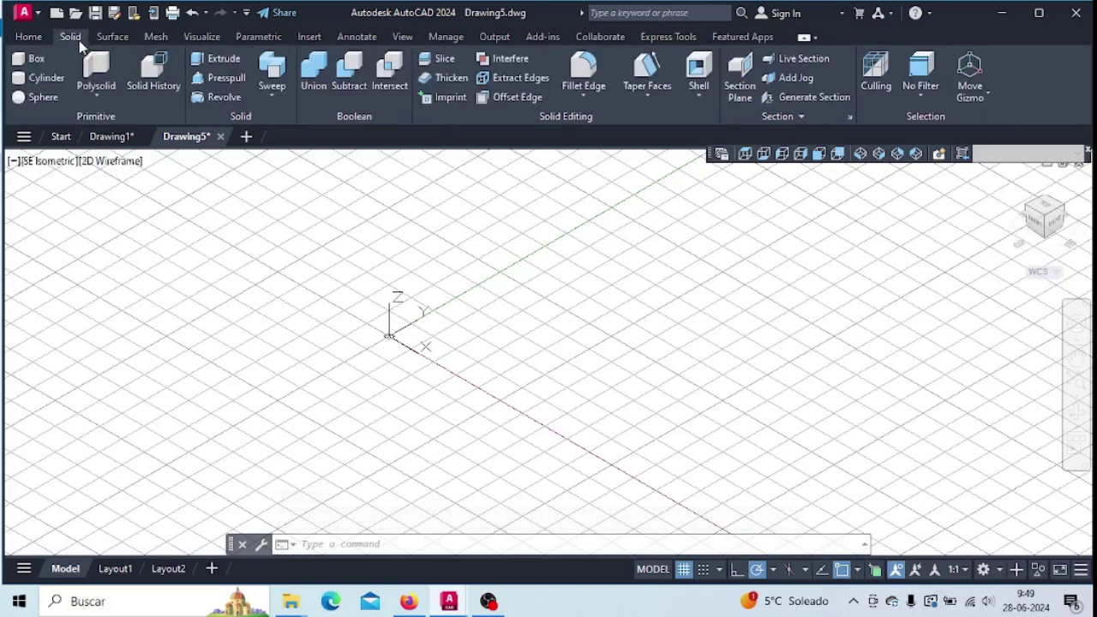
left_click(46, 78)
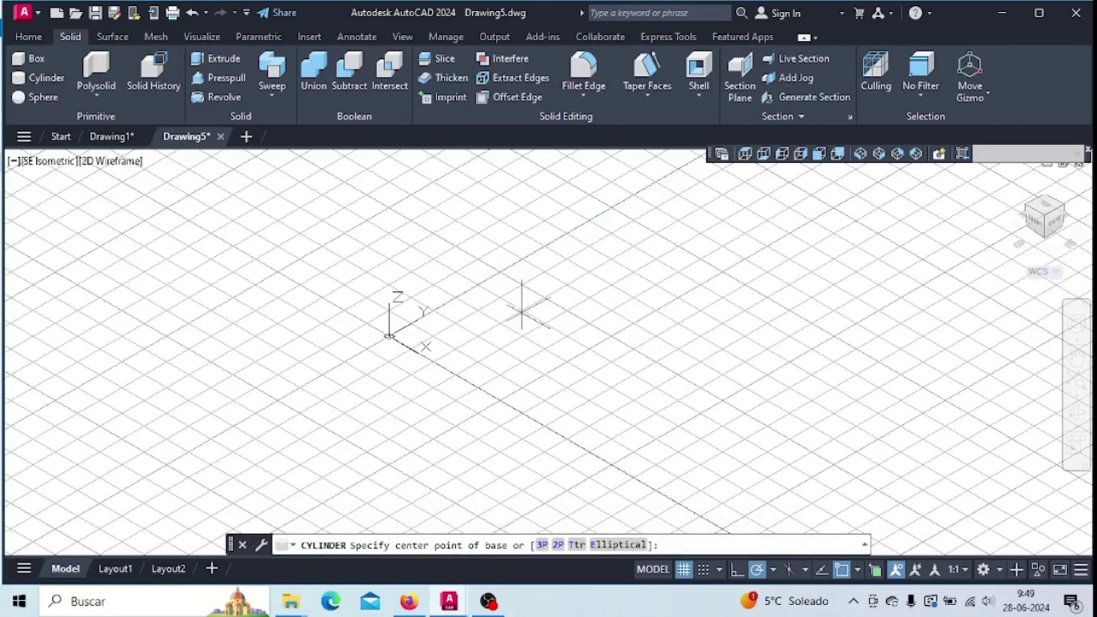
left_click(521, 310)
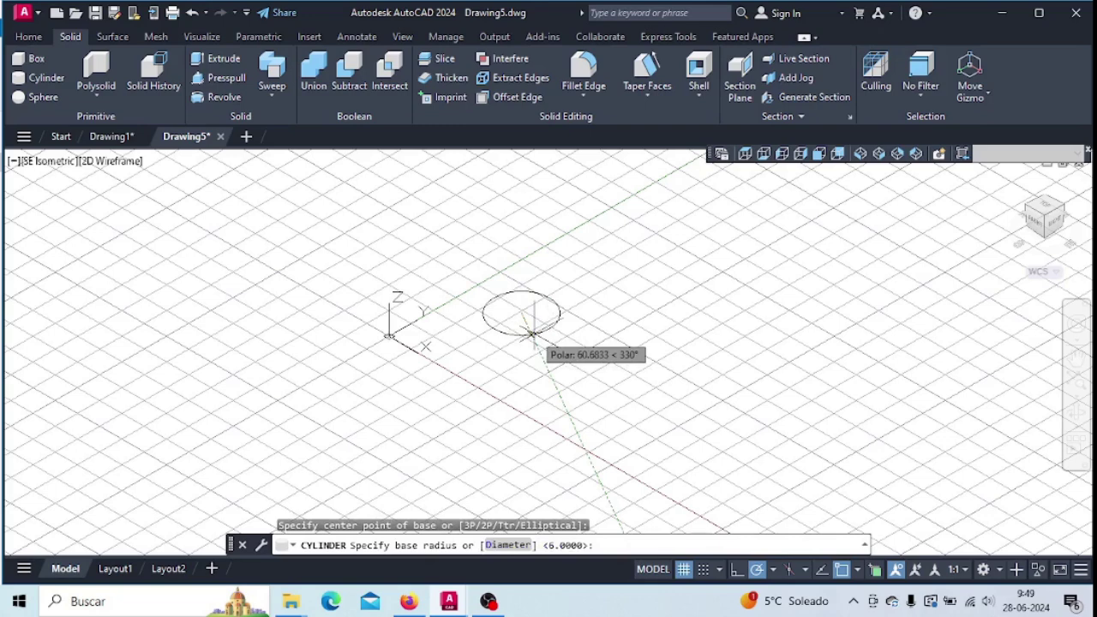
type("6")
key("Return")
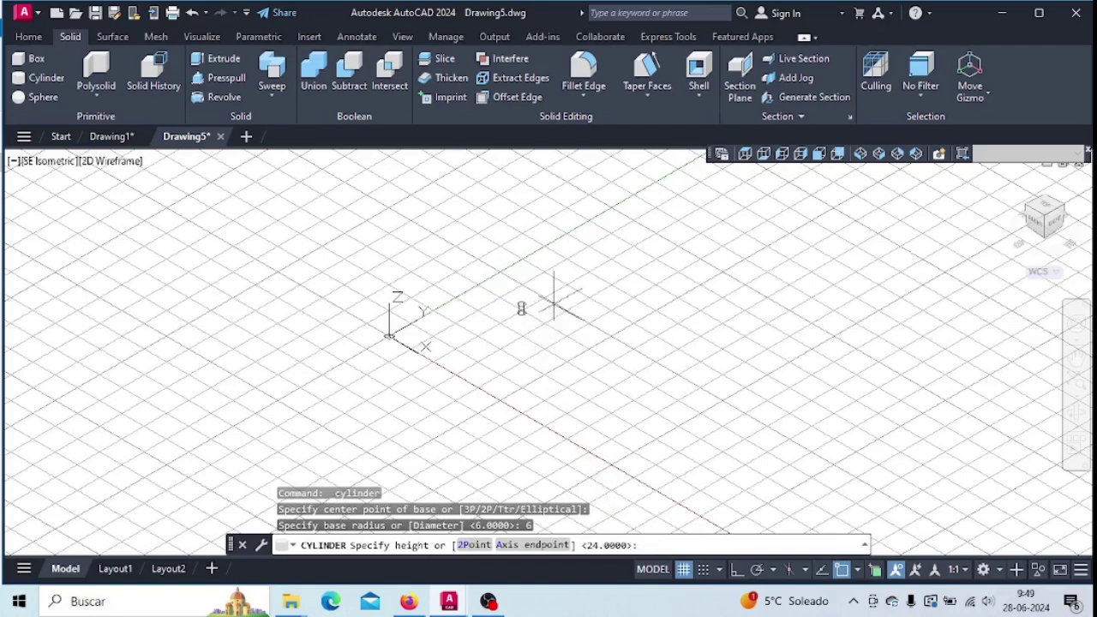
scroll(518, 304, "up", 5)
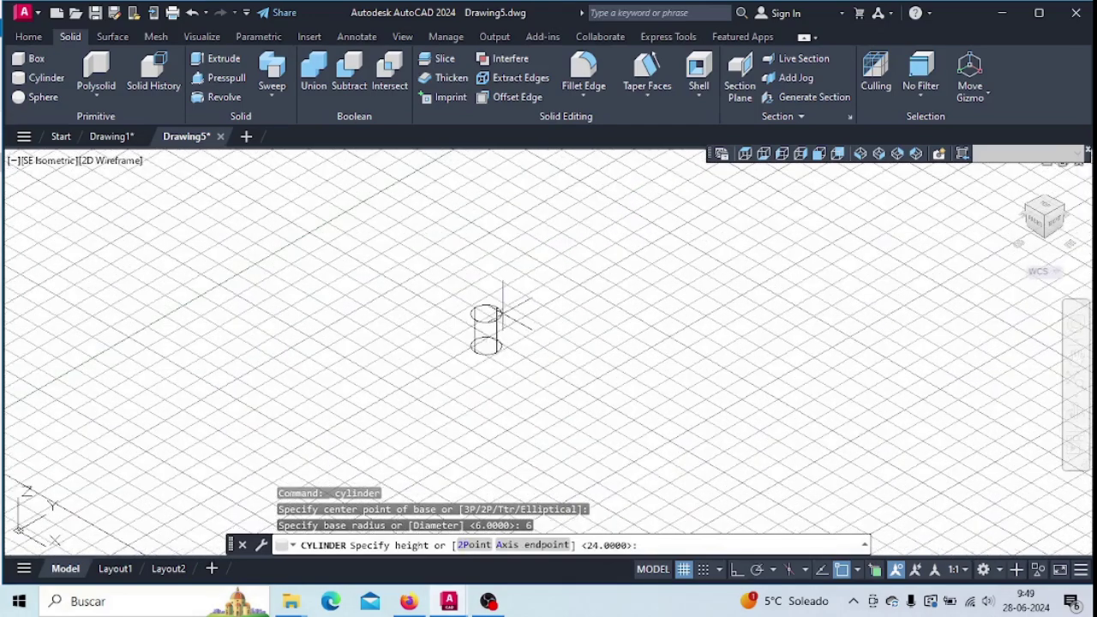
key("Return")
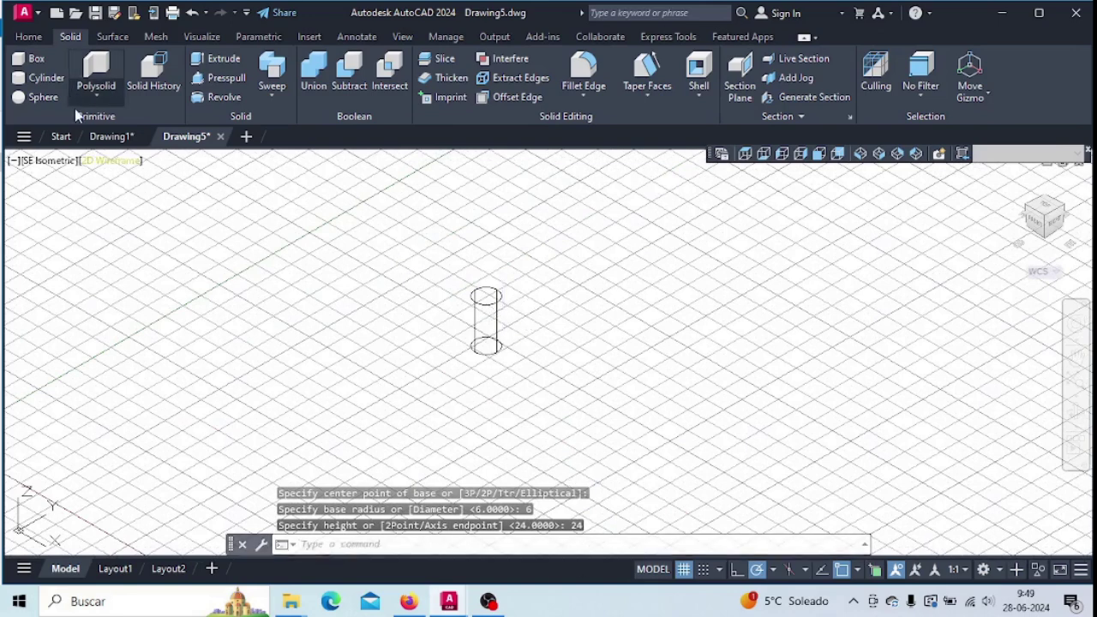
Display the cylinder in the Conceptual visual style and tilt the view slightly towards its side
left_click(110, 162)
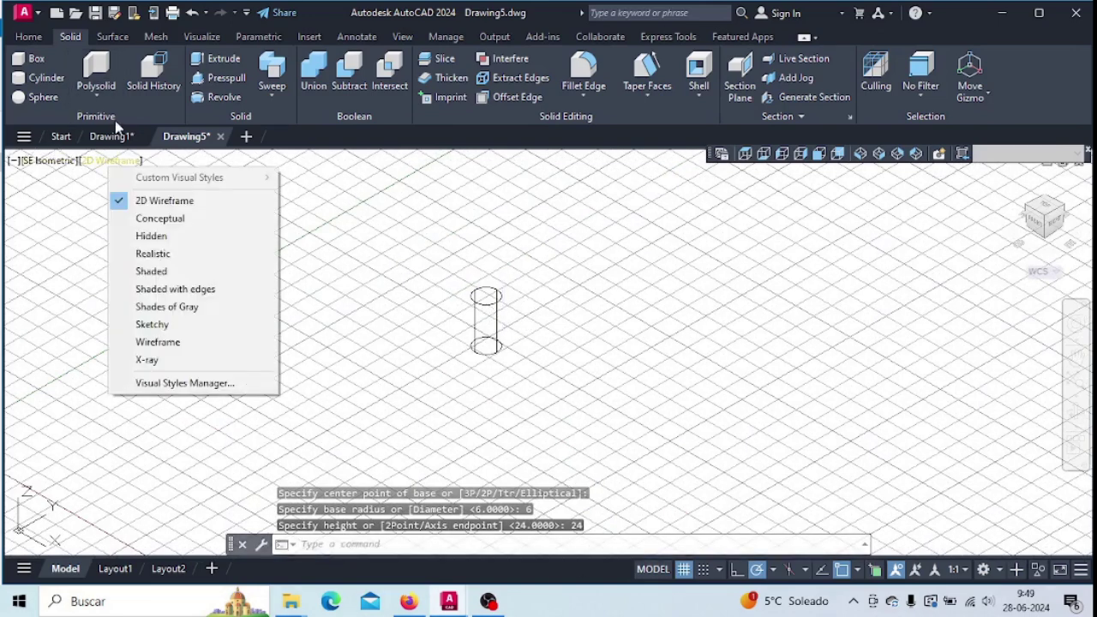
left_click(167, 218)
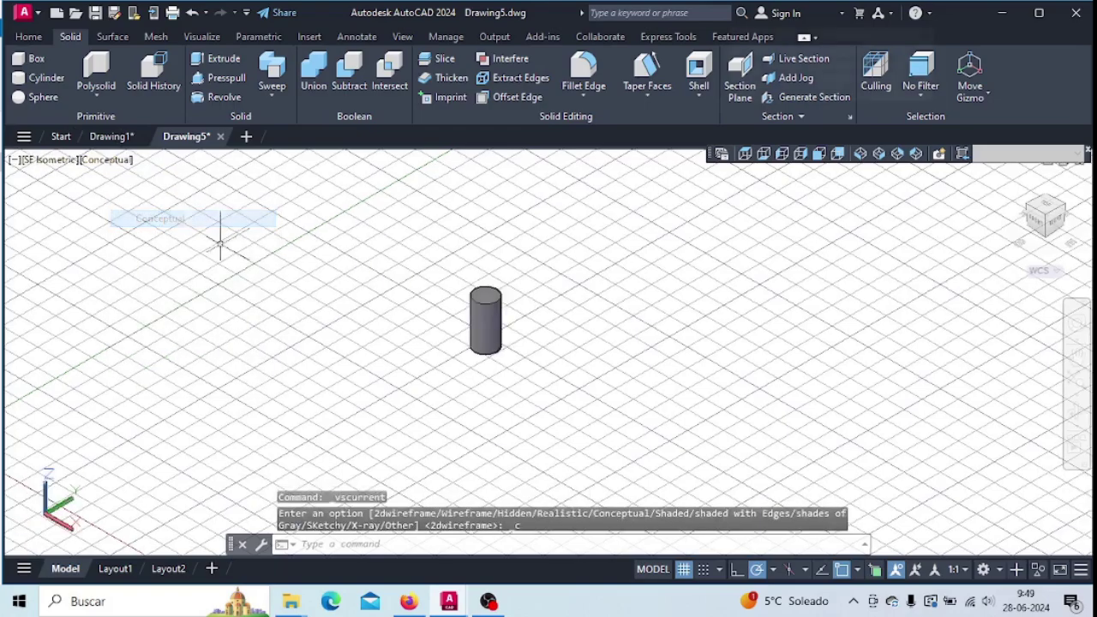
scroll(520, 353, "up", 4)
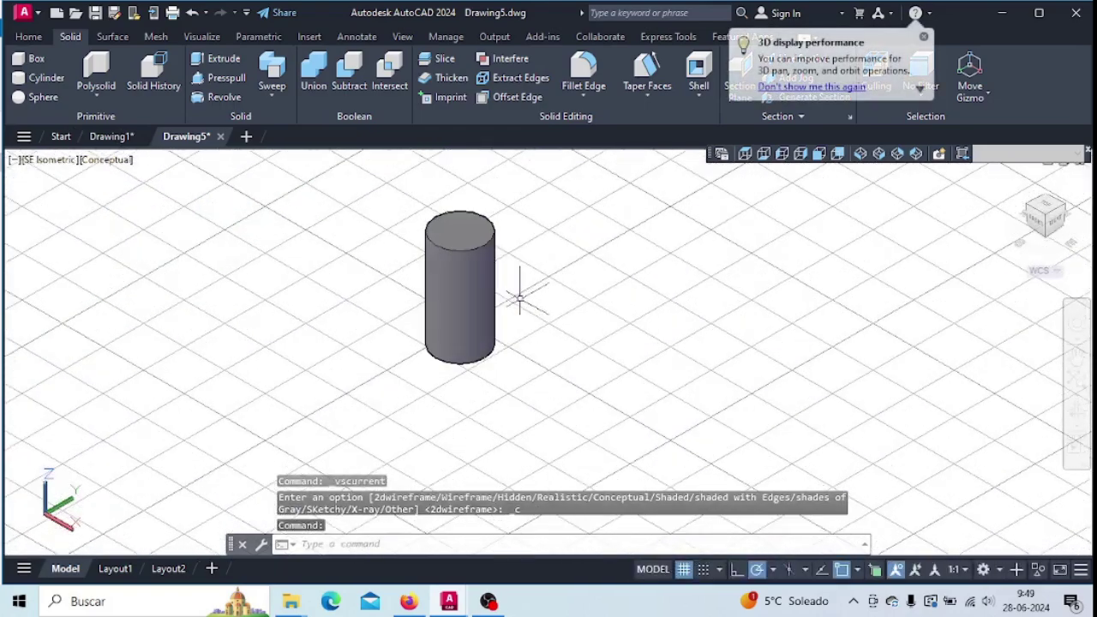
middle_click_drag(500, 330, 497, 304, "shift")
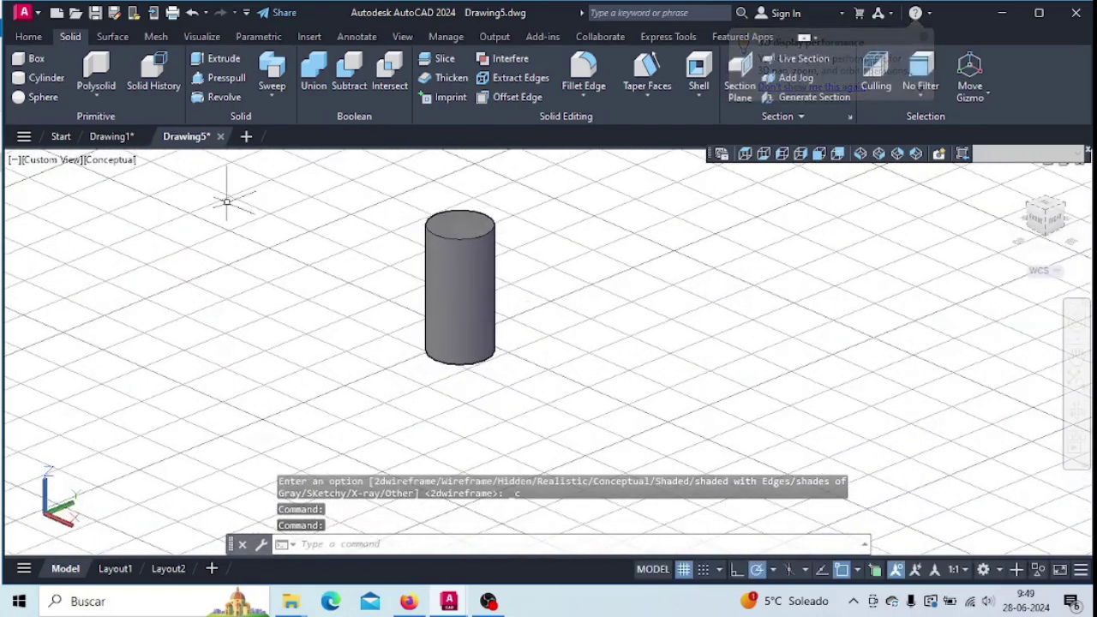
Draw a helix from the cylinder's base centre to its top centre, with base and top radii of 6 and a turn height of 1
left_click(28, 36)
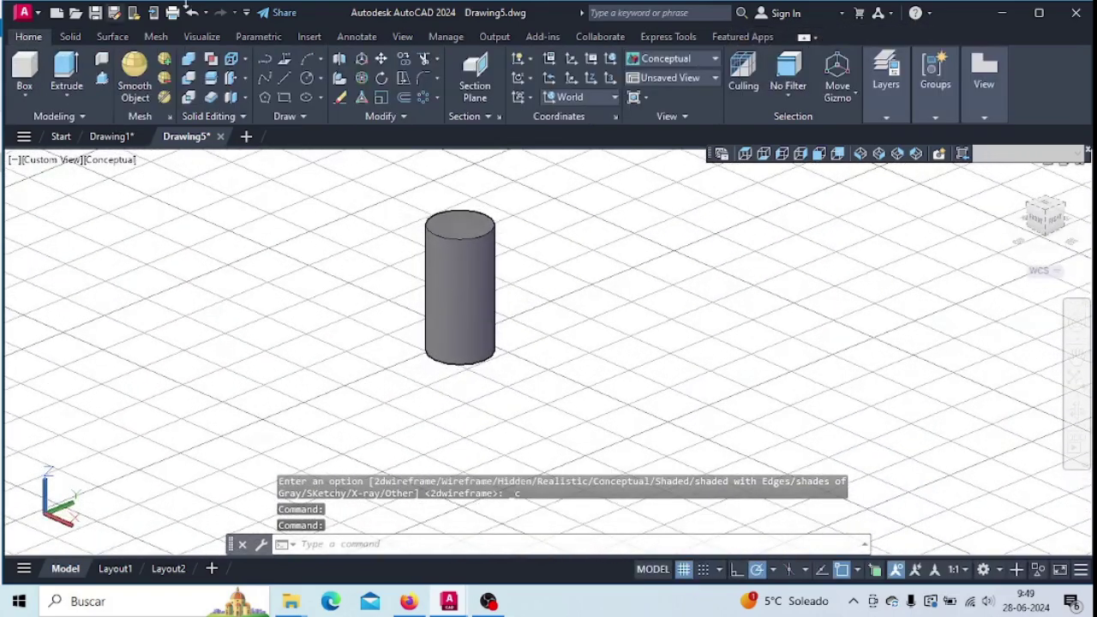
left_click(291, 115)
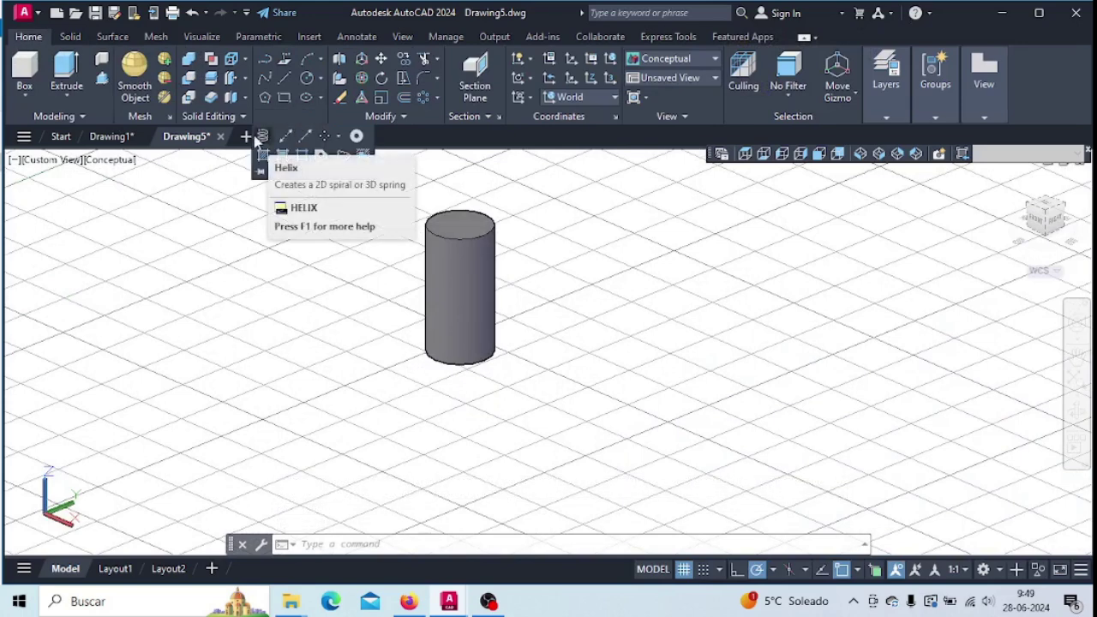
left_click(259, 137)
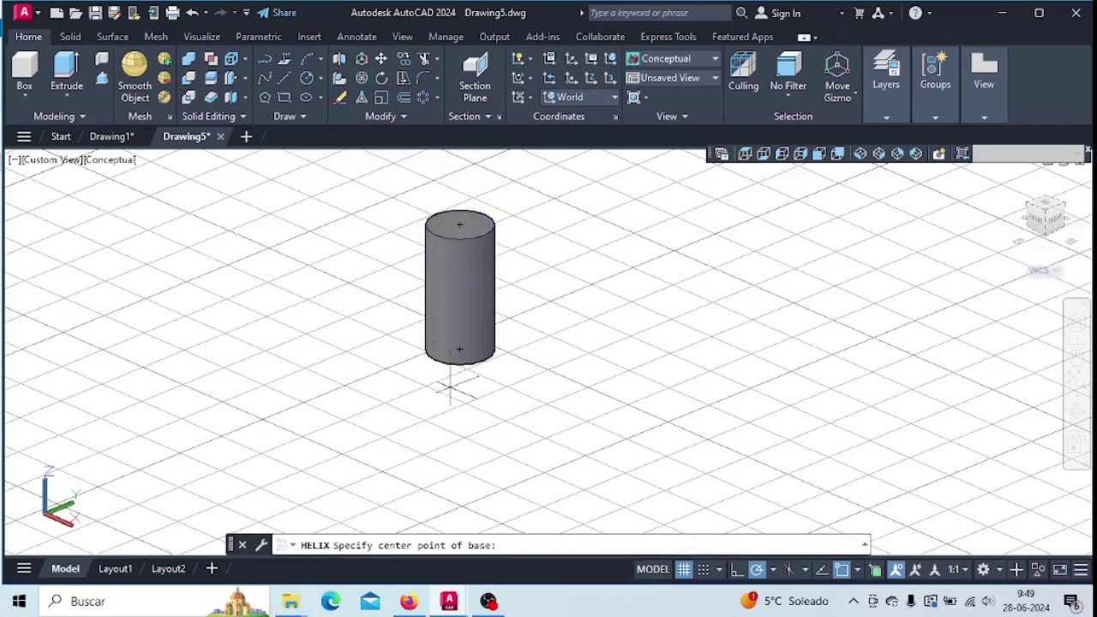
left_click(459, 349)
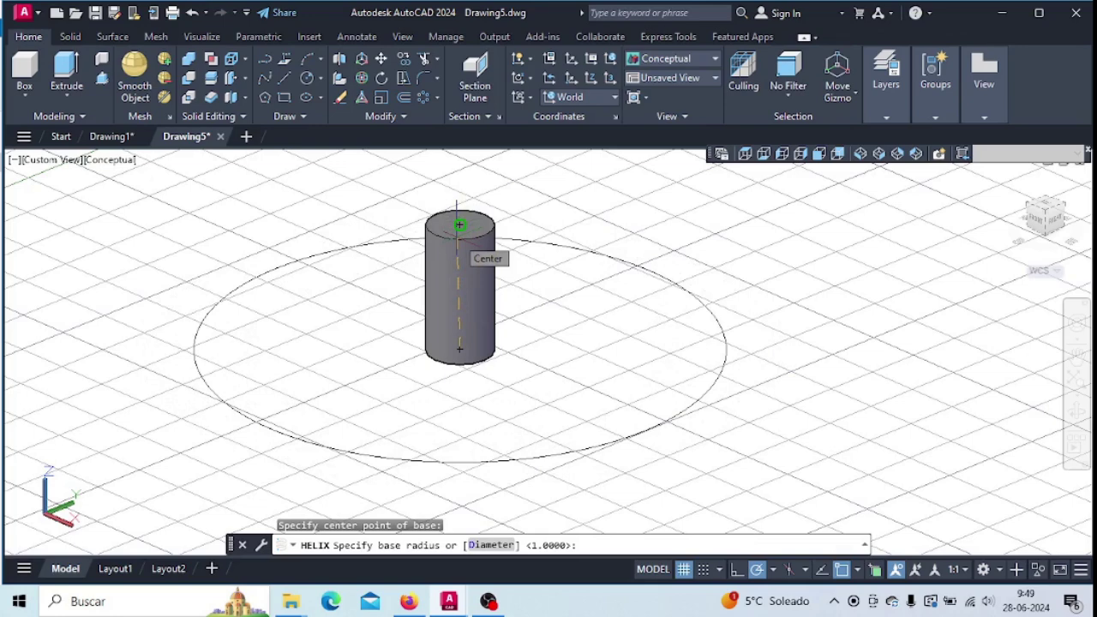
key("Return")
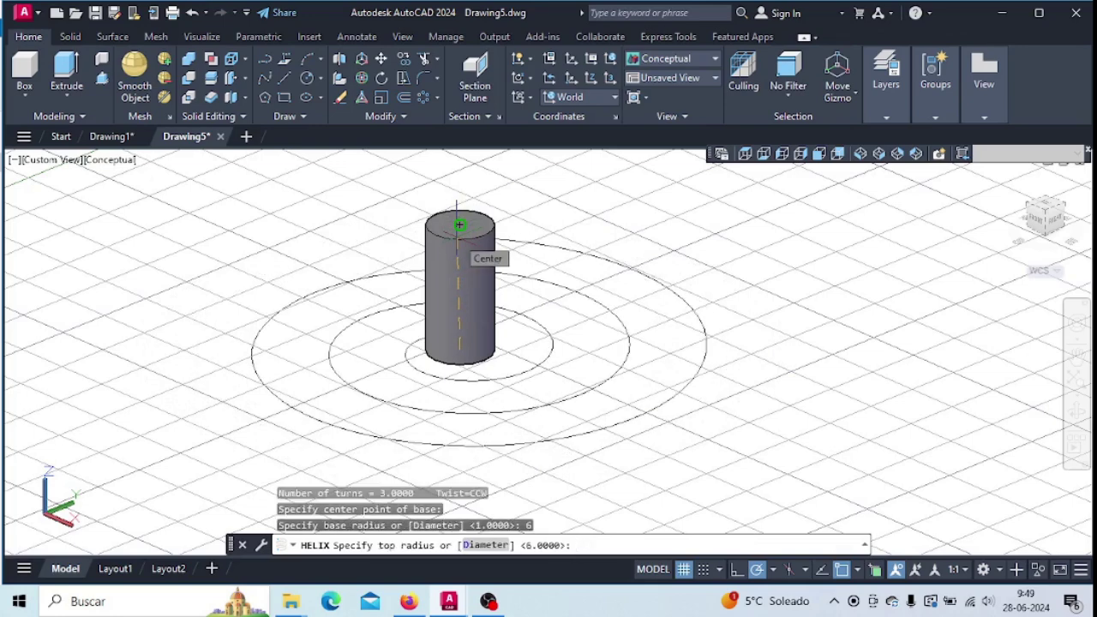
type("6")
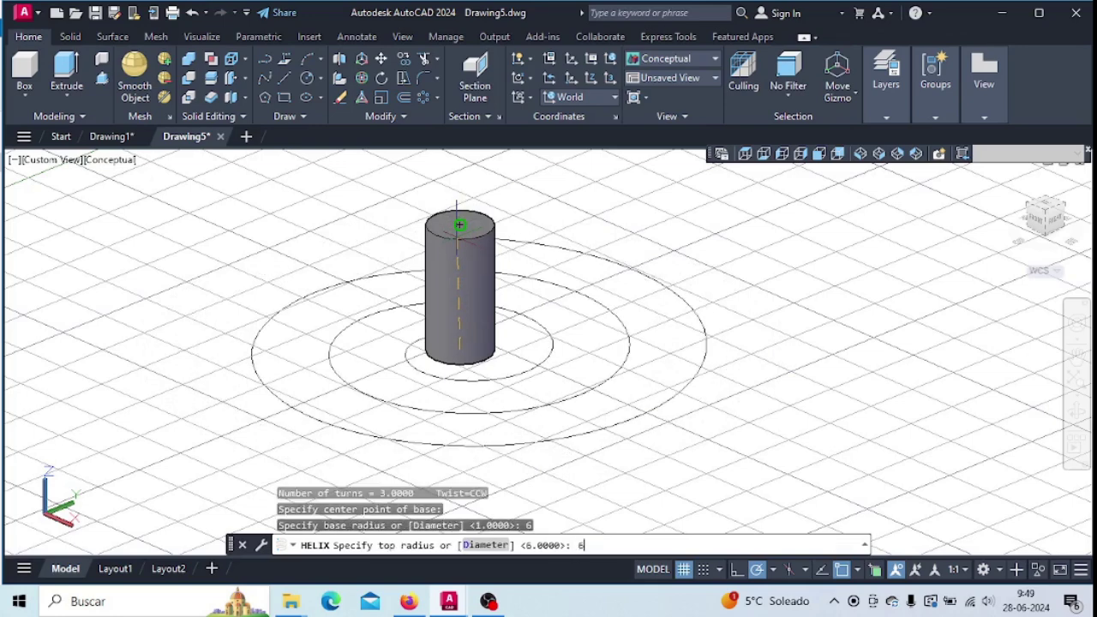
key("Return")
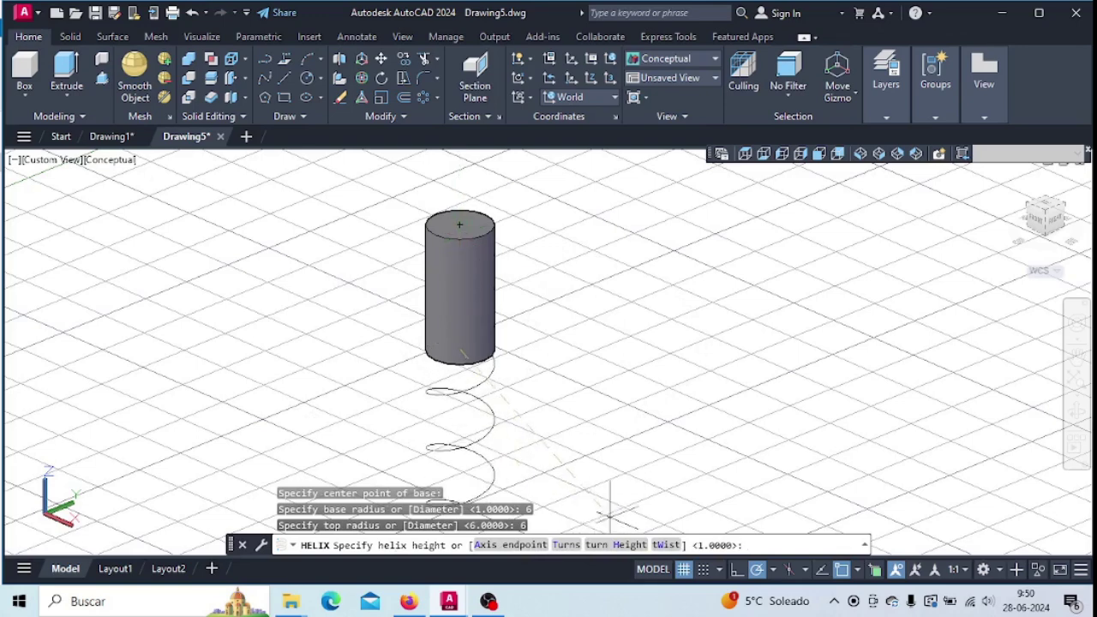
type("H")
key("Return")
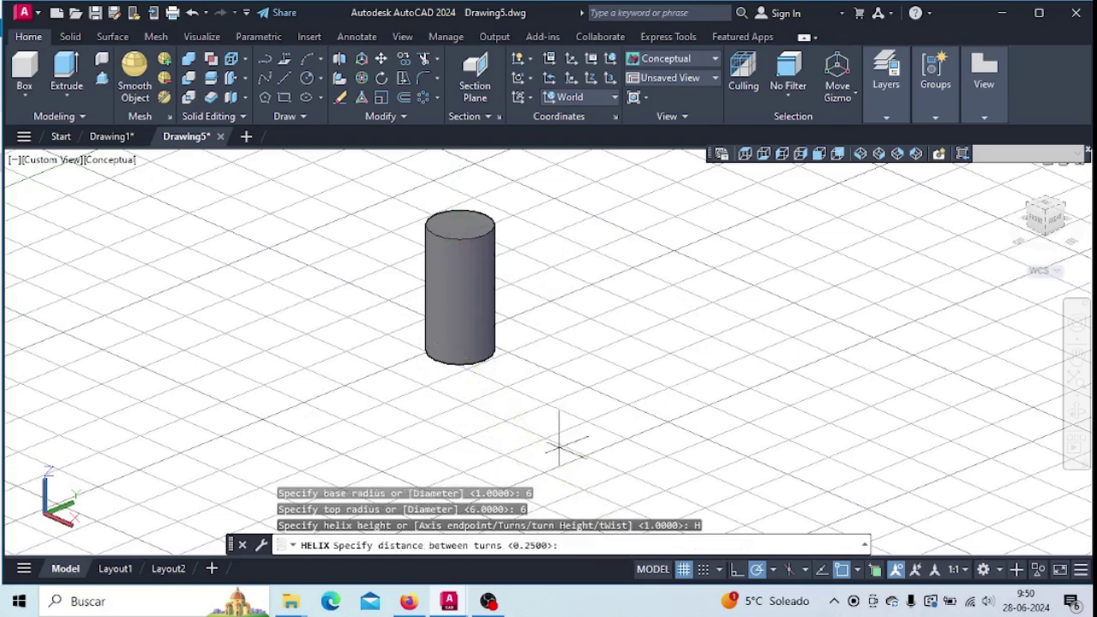
type("1")
key("Return")
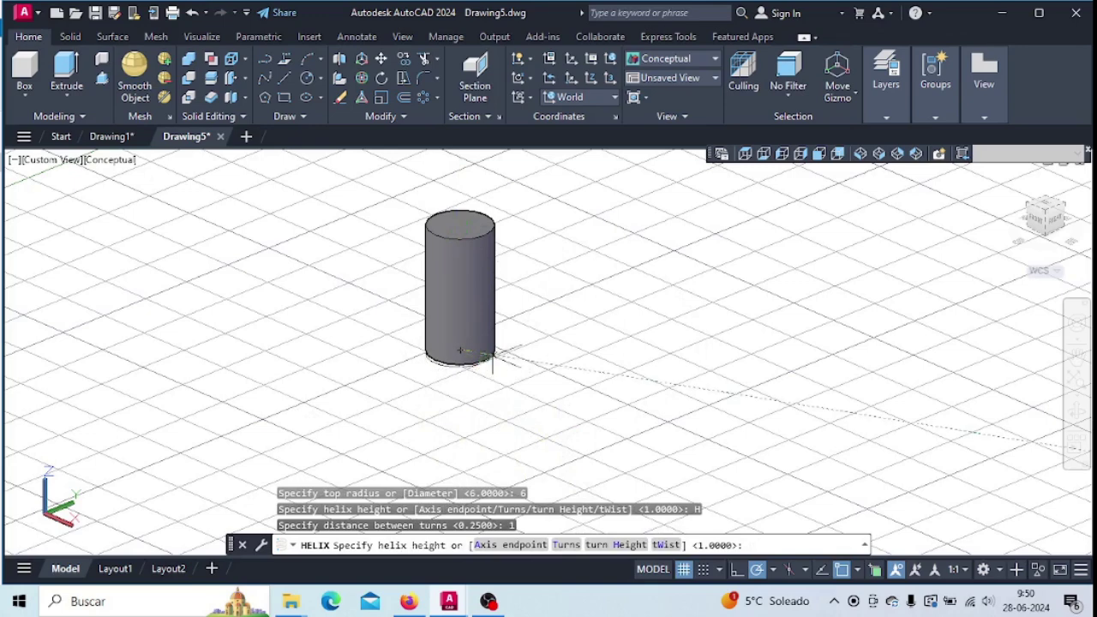
left_click(459, 225)
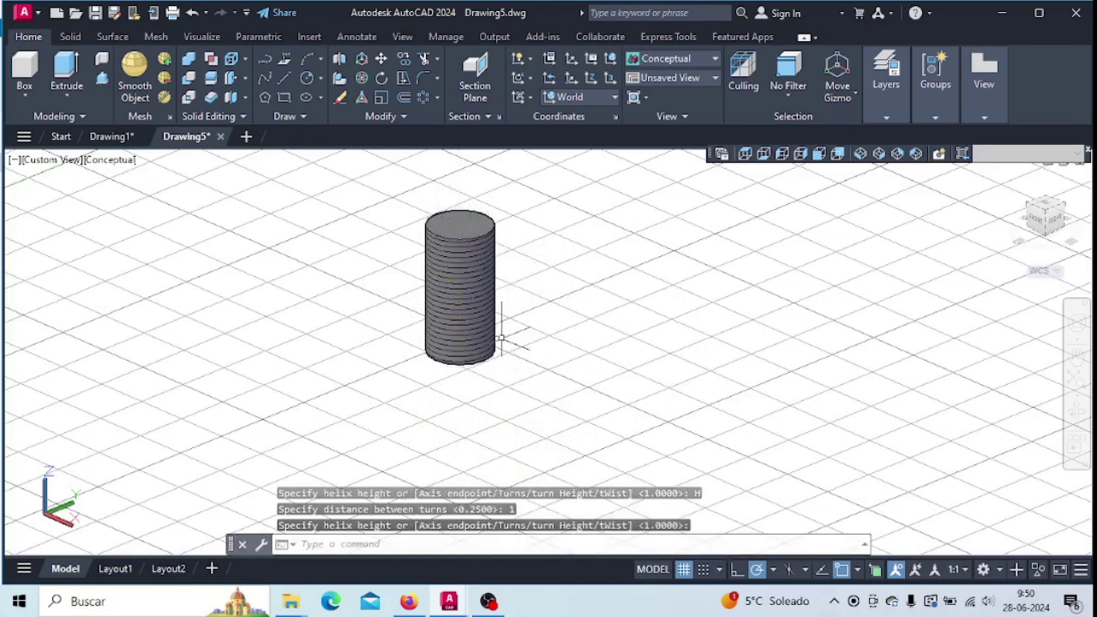
Switch to the Front view with the whole cylinder and free space beside it in sight
left_click(39, 163)
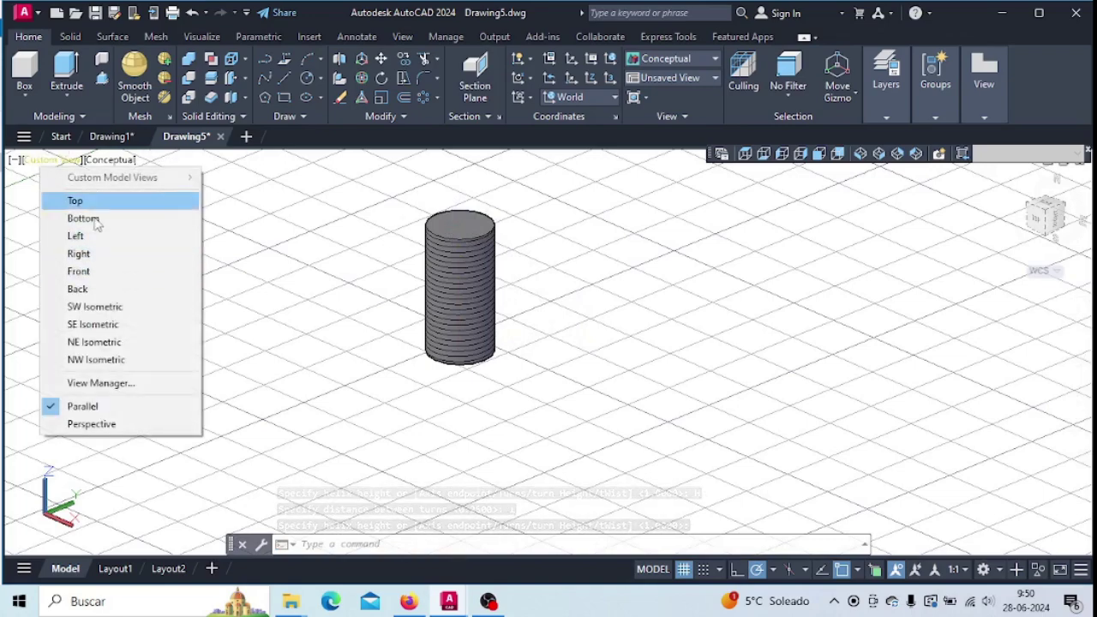
left_click(79, 271)
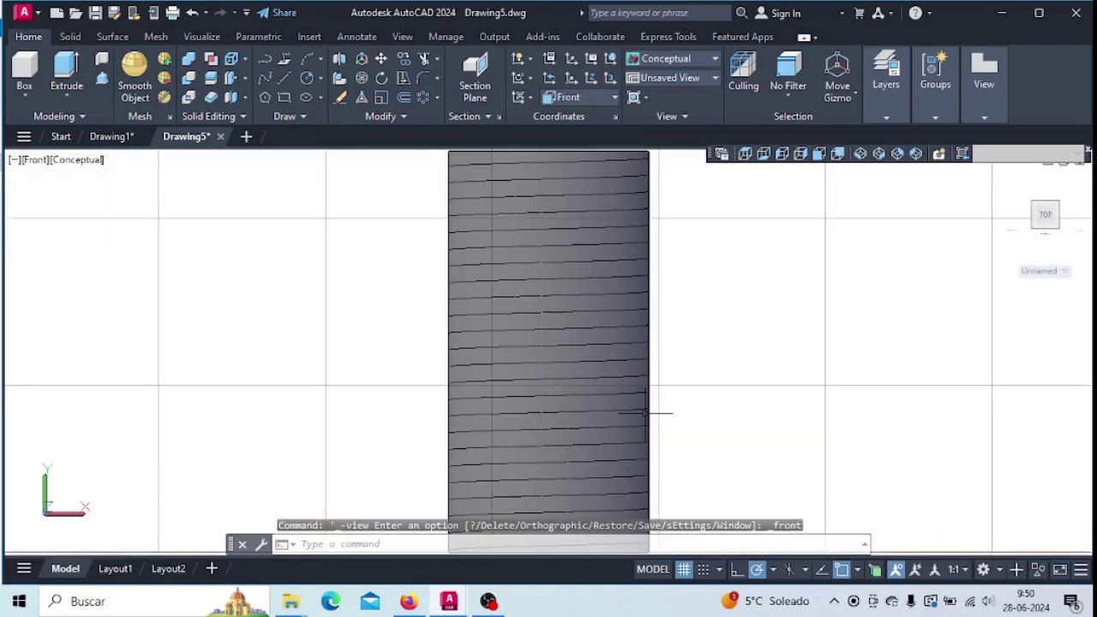
middle_click_drag(770, 384, 556, 335)
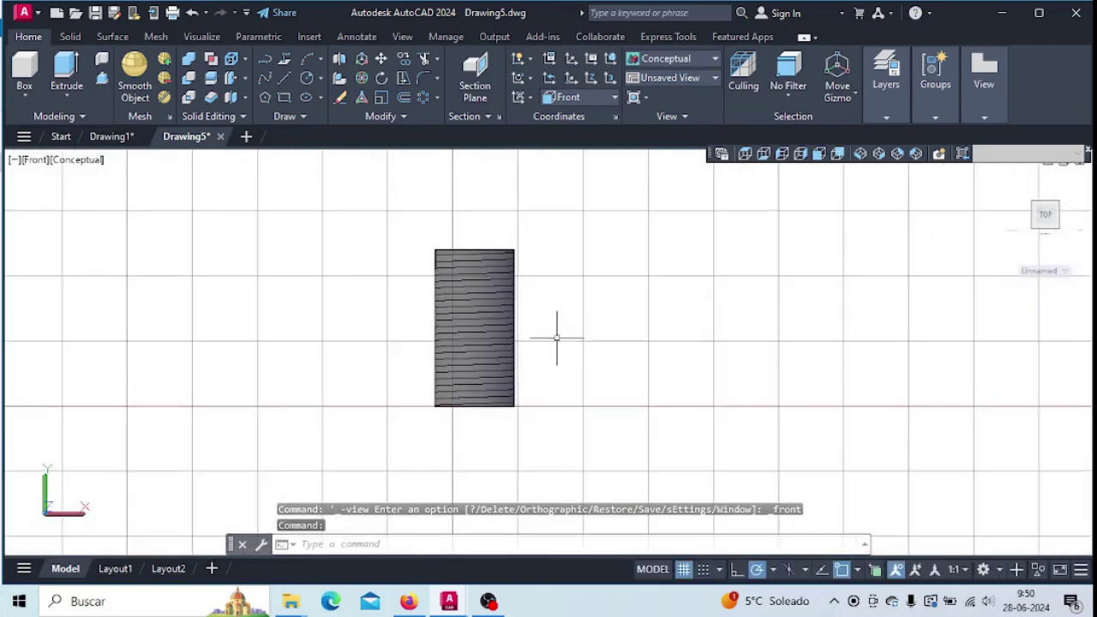
Draw a rectangle 0.6 long and 0.6 wide in the free space beside the cylinder
left_click(285, 97)
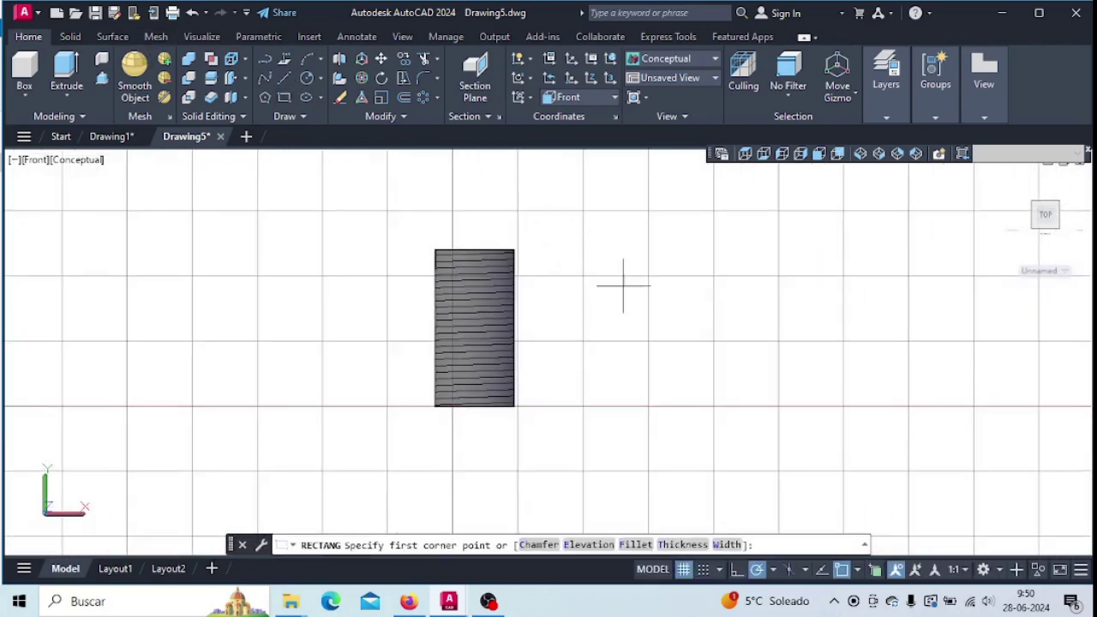
left_click(285, 97)
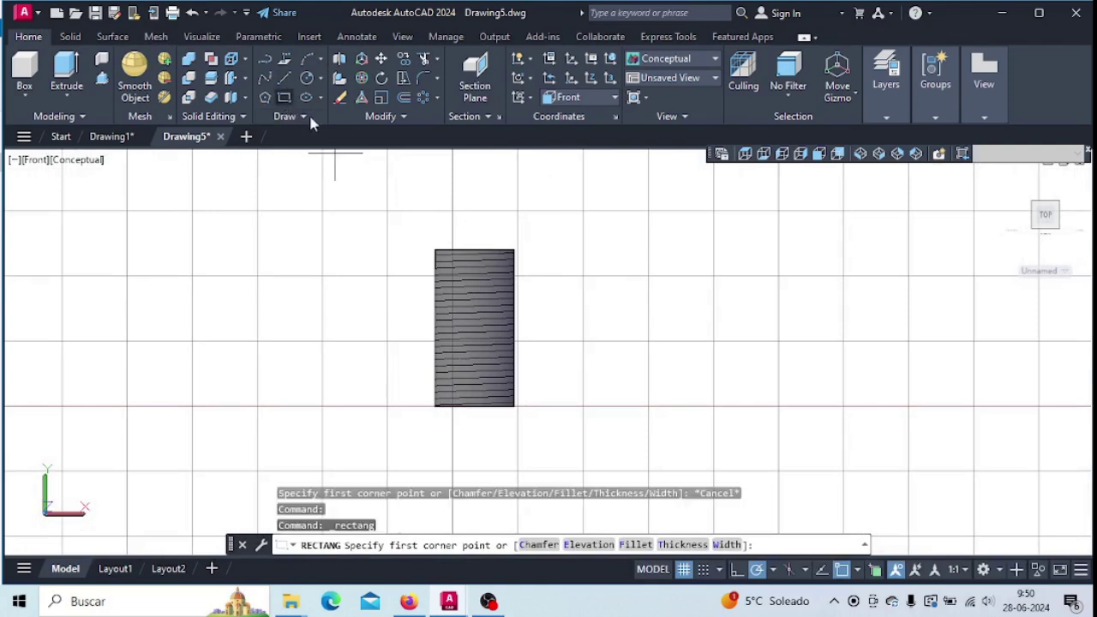
left_click(629, 286)
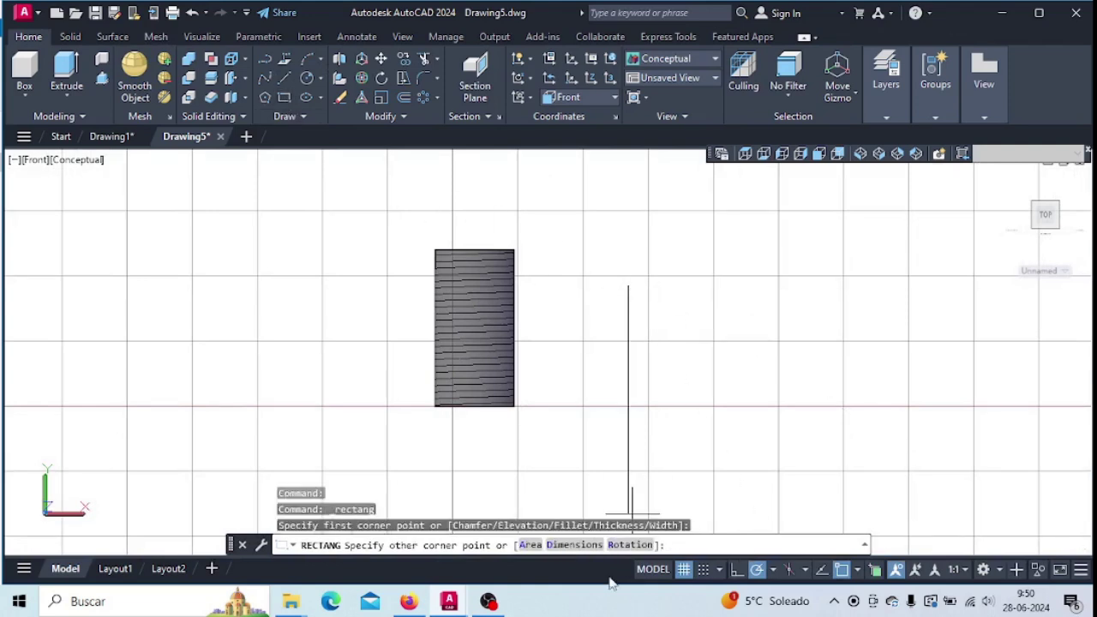
left_click(573, 545)
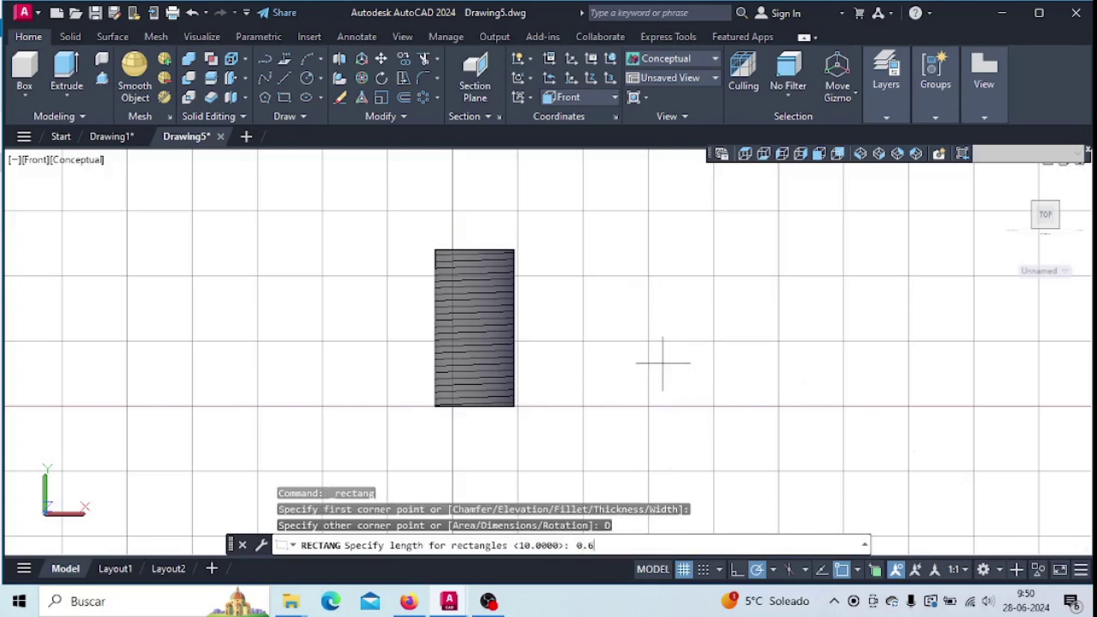
key("Return")
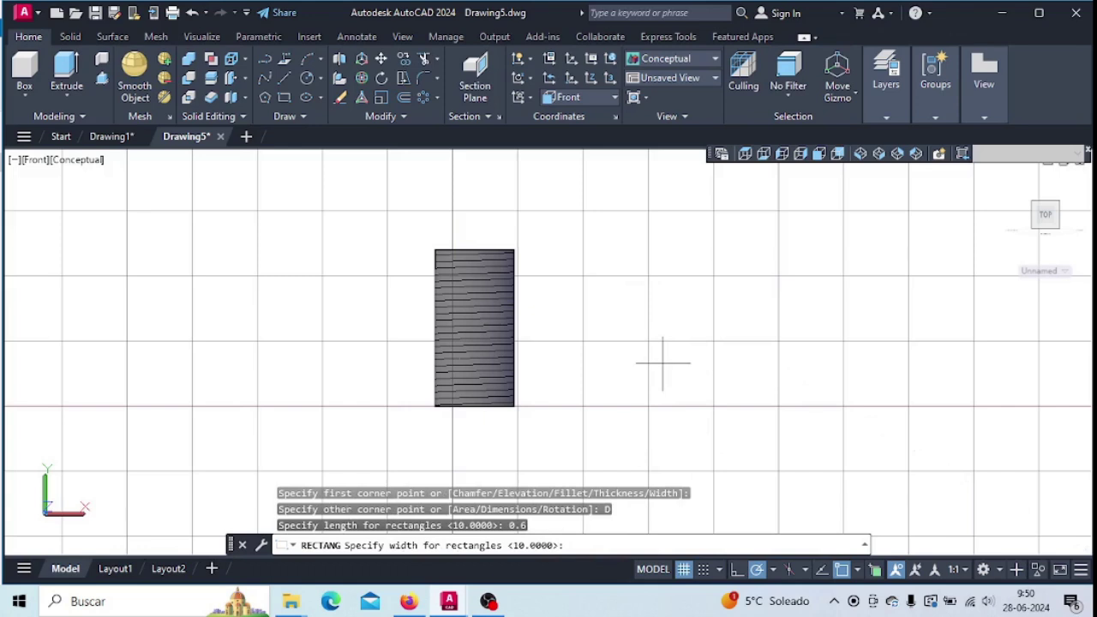
type("0.6")
key("Return")
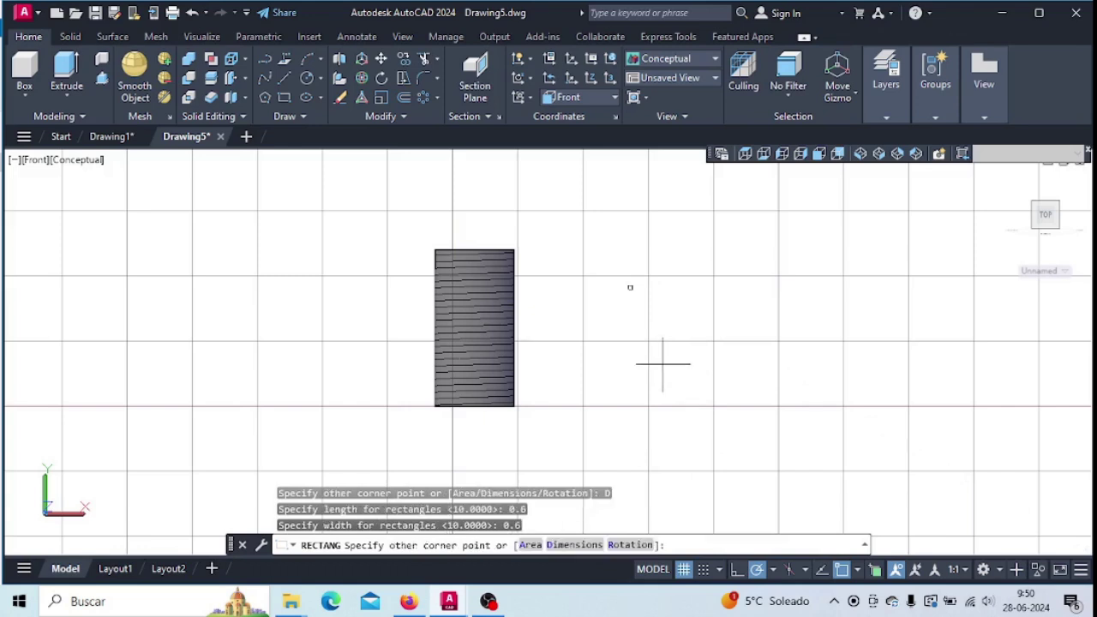
left_click(643, 340)
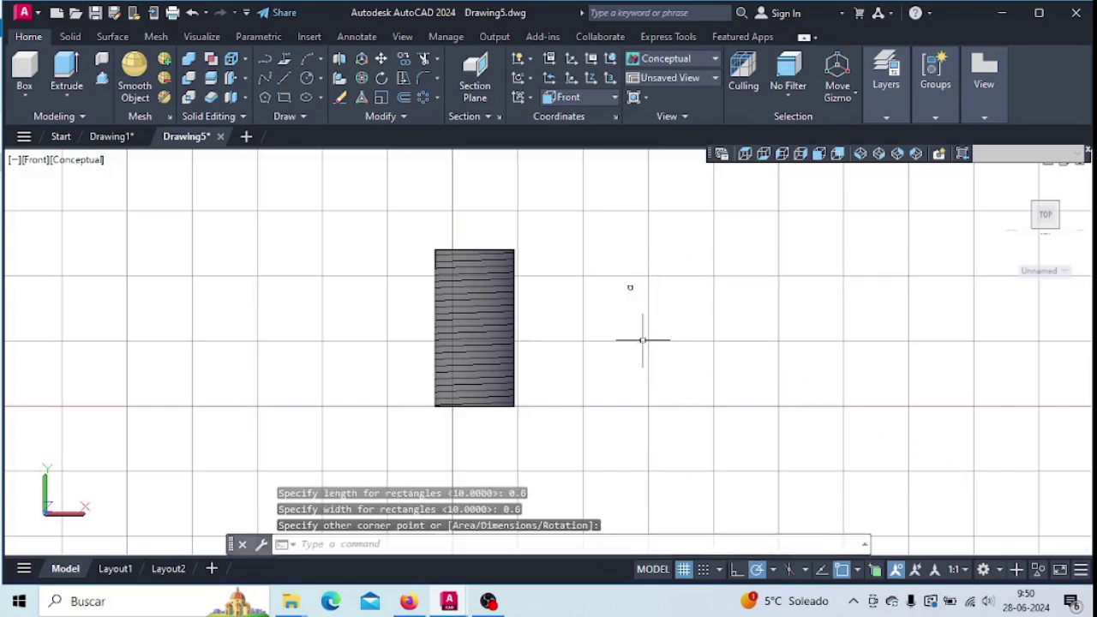
Rotate the small square 45 degrees about its centre
scroll(634, 279, "down", 3)
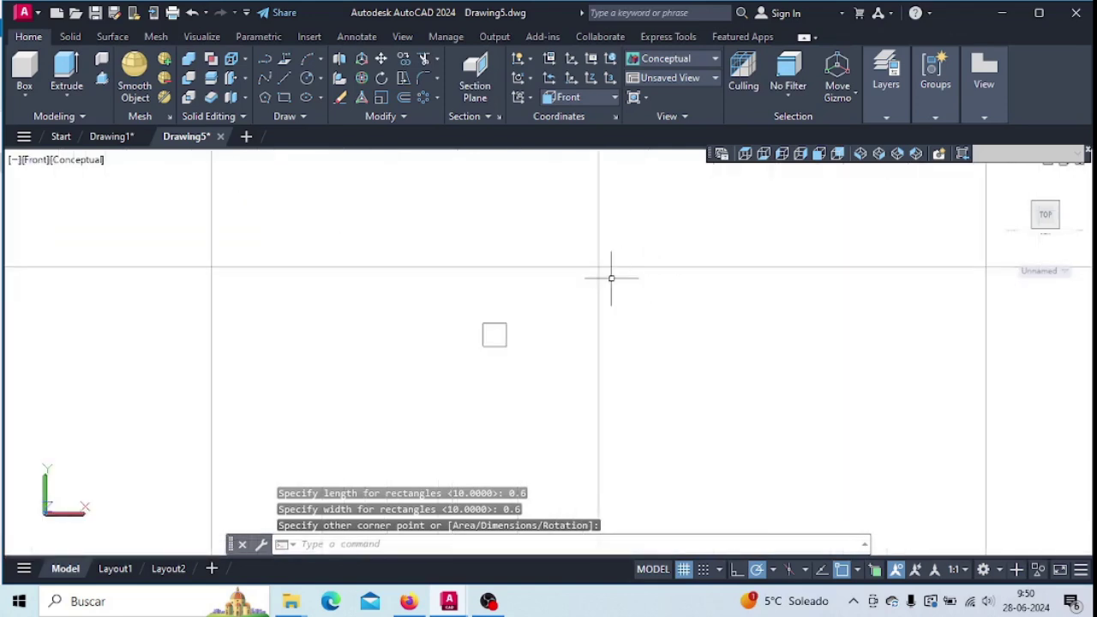
left_click(431, 281)
left_click(529, 392)
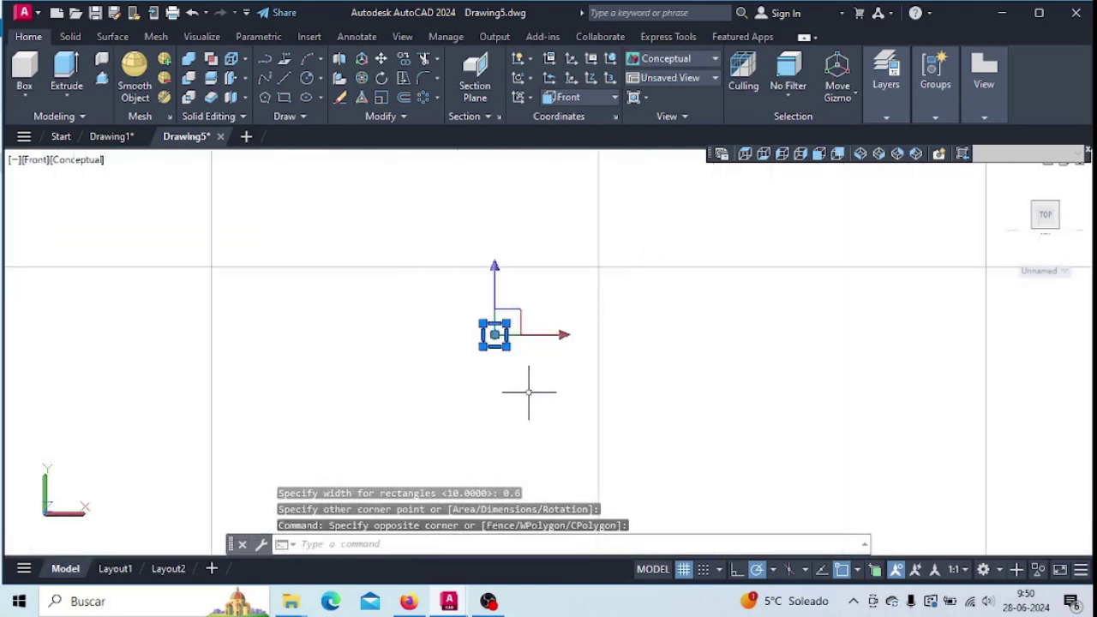
key("Escape")
left_click(495, 321)
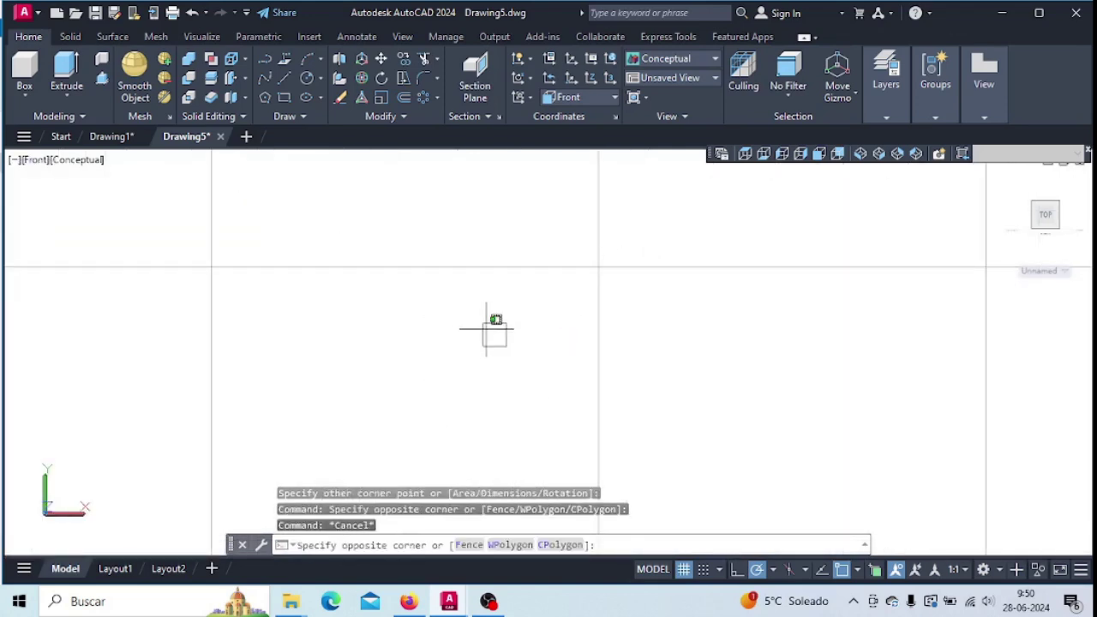
left_click(481, 330)
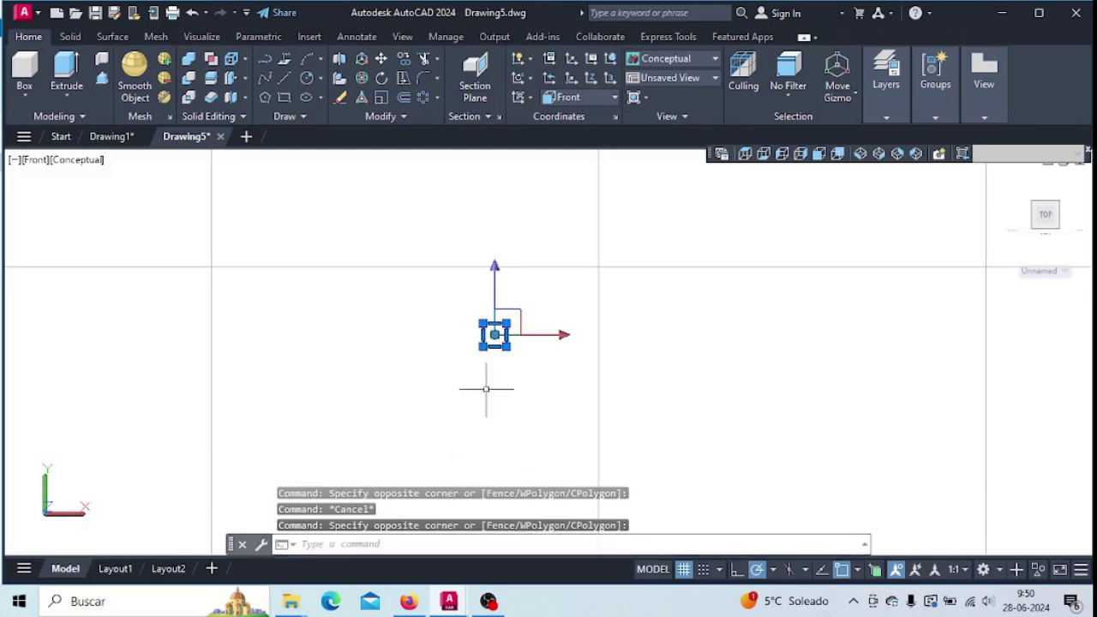
type("rot")
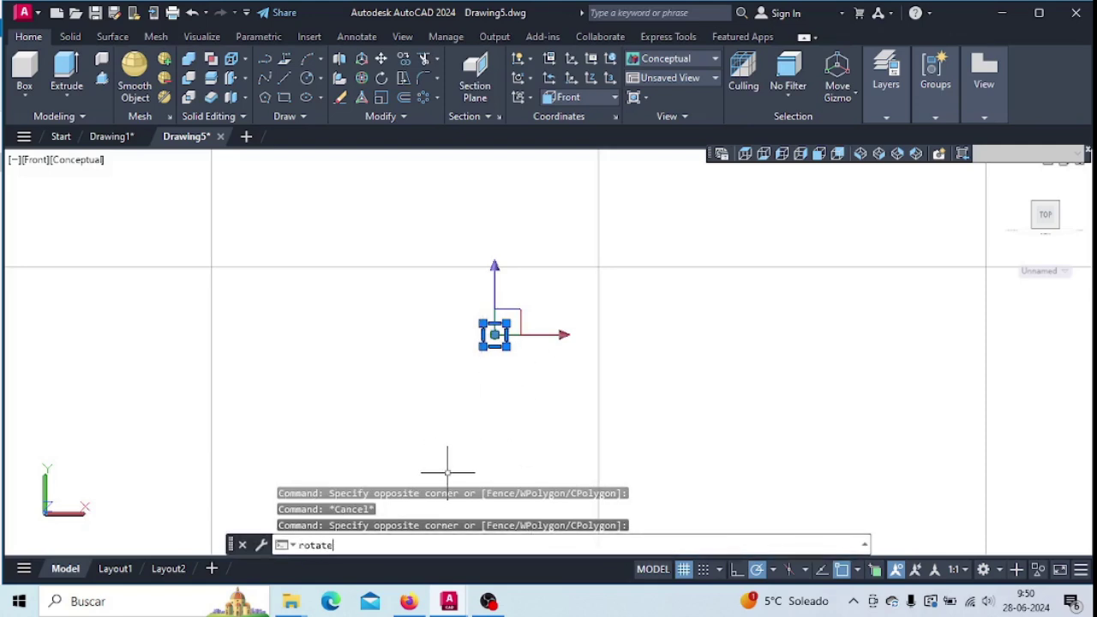
type("ate")
key("Return")
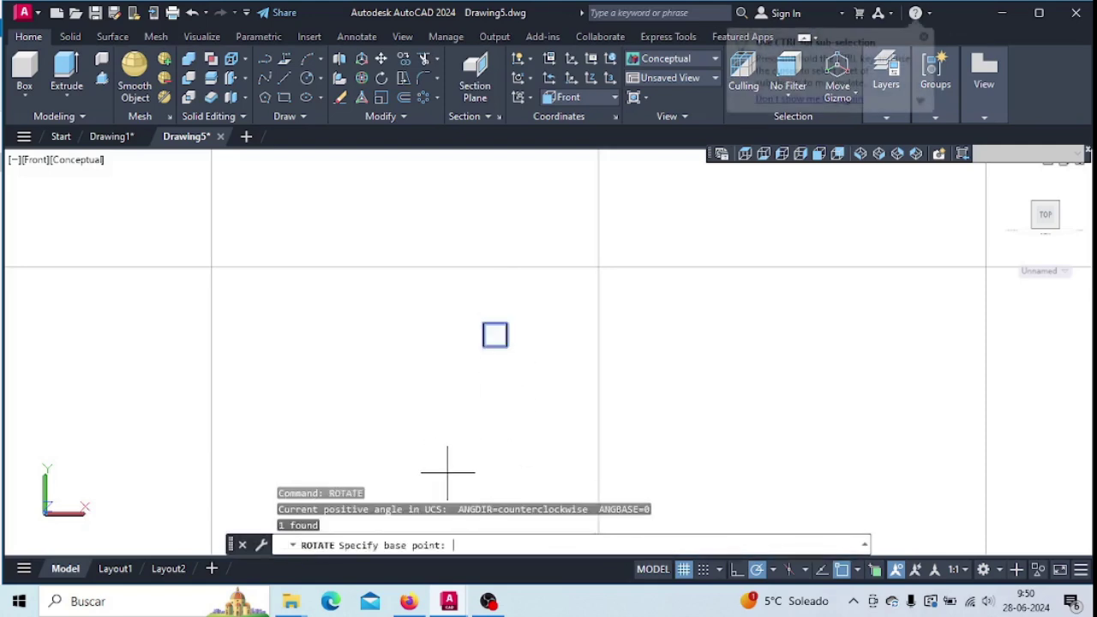
left_click(494, 334)
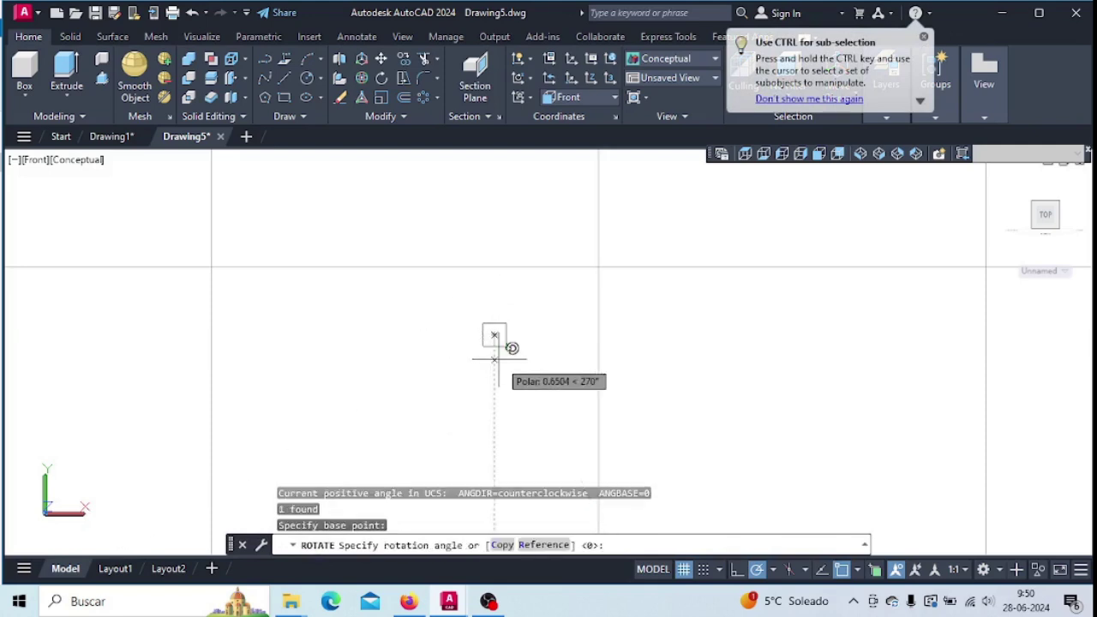
type("45")
key("Return")
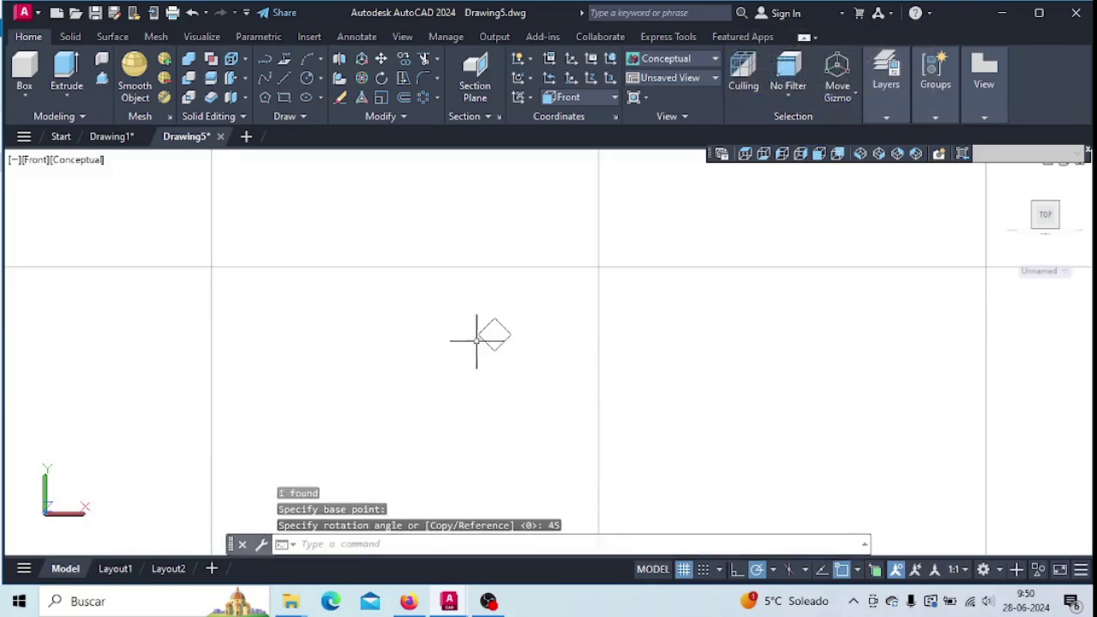
Move the diamond-shaped profile by its centre to a free spot just beside the cylinder's base edge
scroll(476, 341, "down", 4)
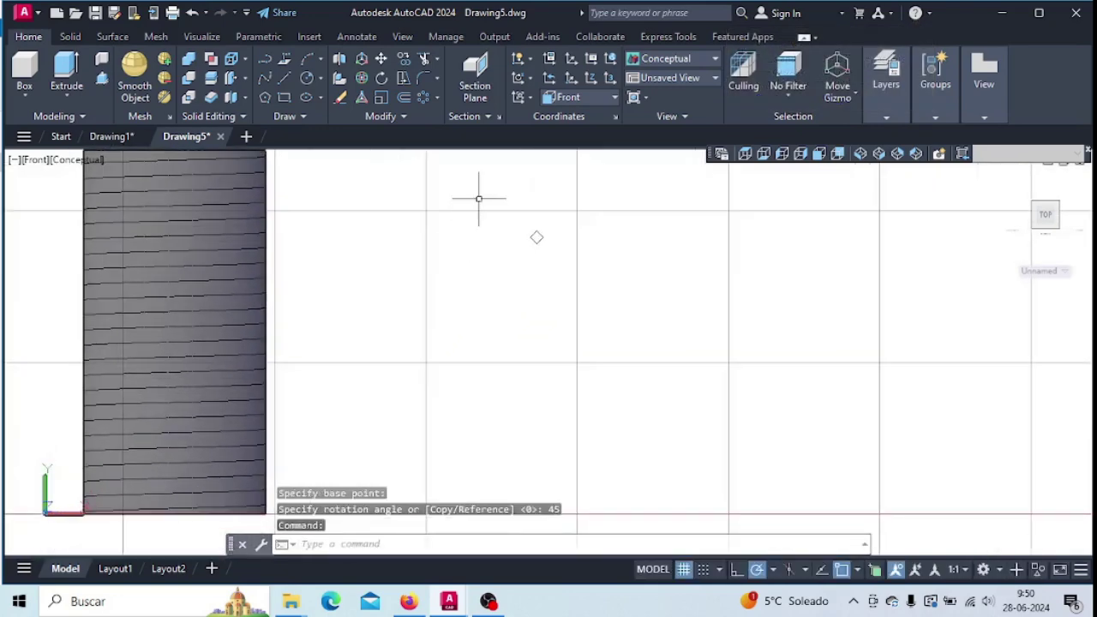
left_click(504, 193)
left_click(585, 271)
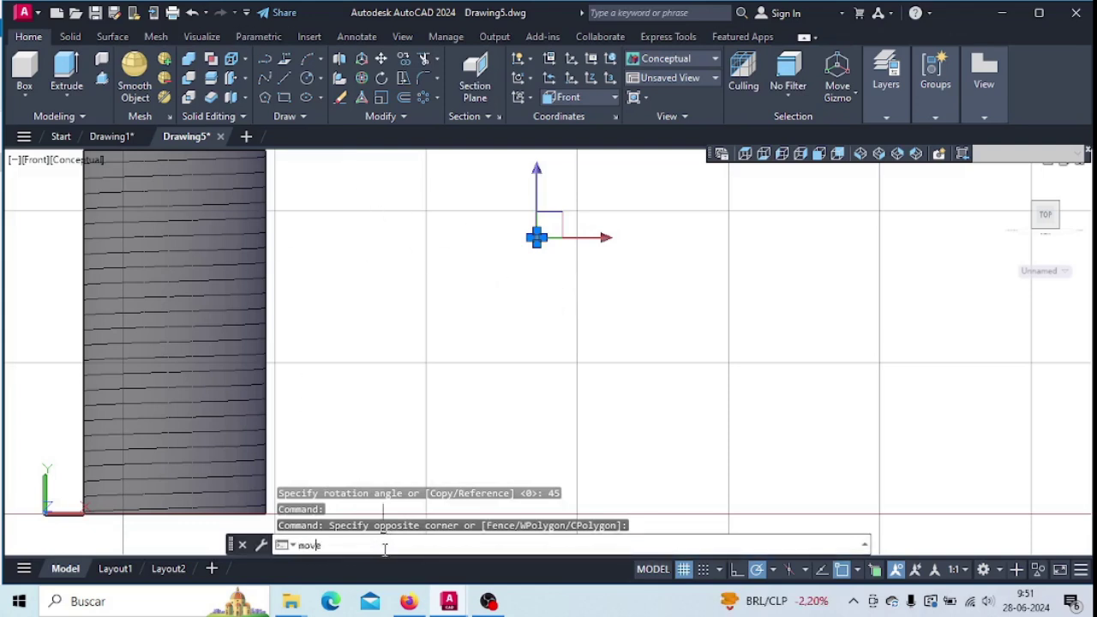
key("Return")
scroll(571, 262, "up", 4)
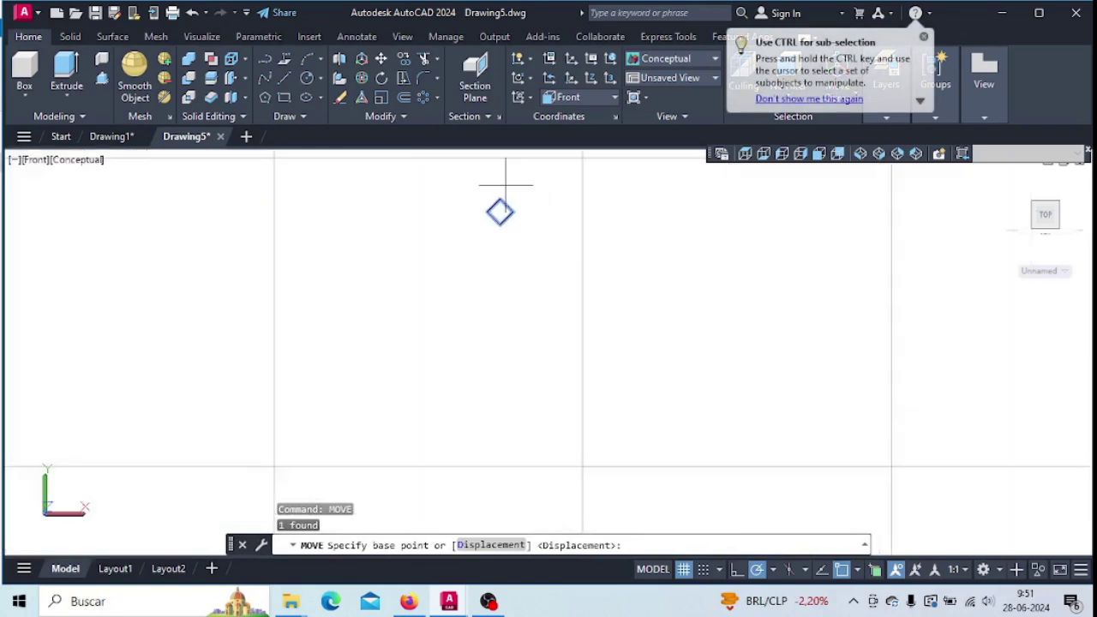
left_click(500, 211)
mouse_move(309, 358)
middle_mouse_down("shift")
mouse_move(617, 248)
mouse_move(488, 343)
middle_mouse_up("shift")
middle_click_drag(347, 377, 536, 99)
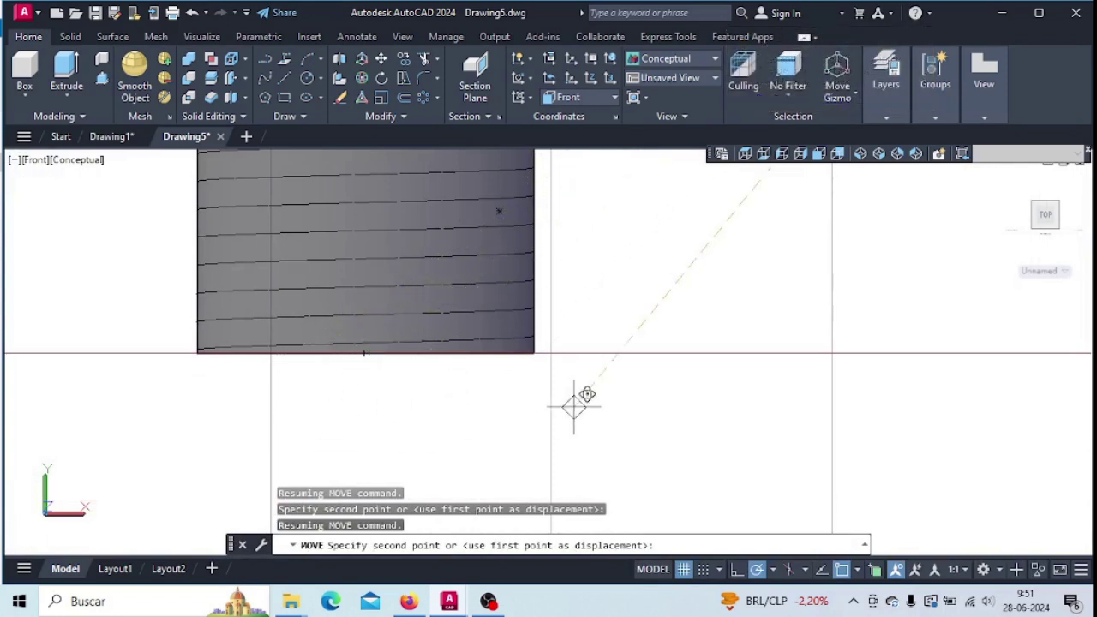
left_click(617, 359)
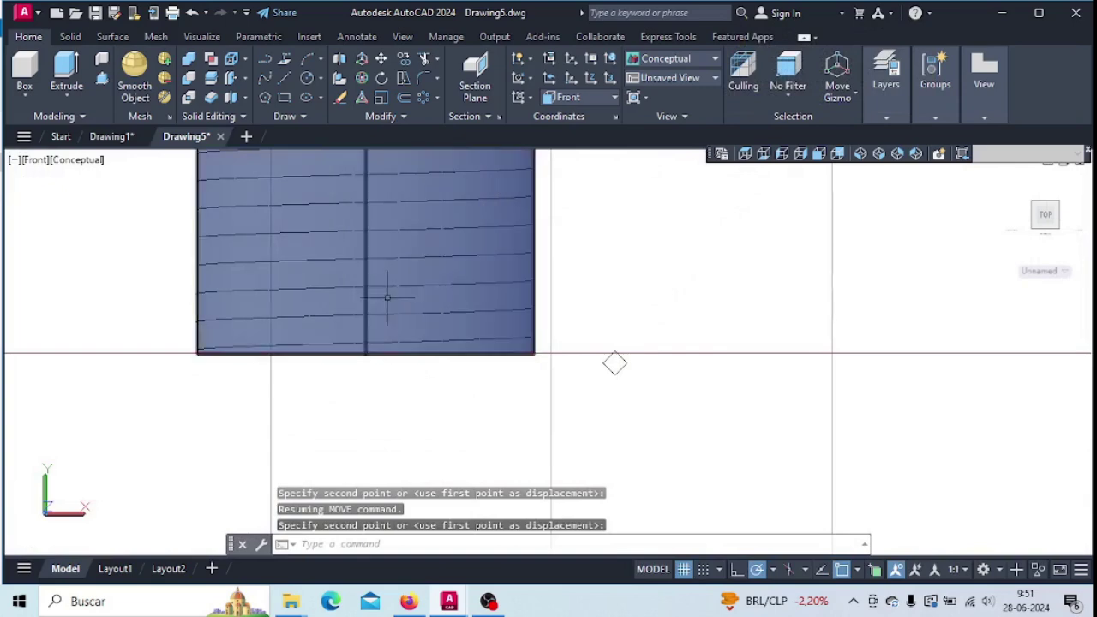
Tilt the view out of Front and hide the solid cylinder with HIDEOBJECTS, leaving the helix and profile displayed
scroll(383, 339, "down", 3)
scroll(360, 292, "down", 3)
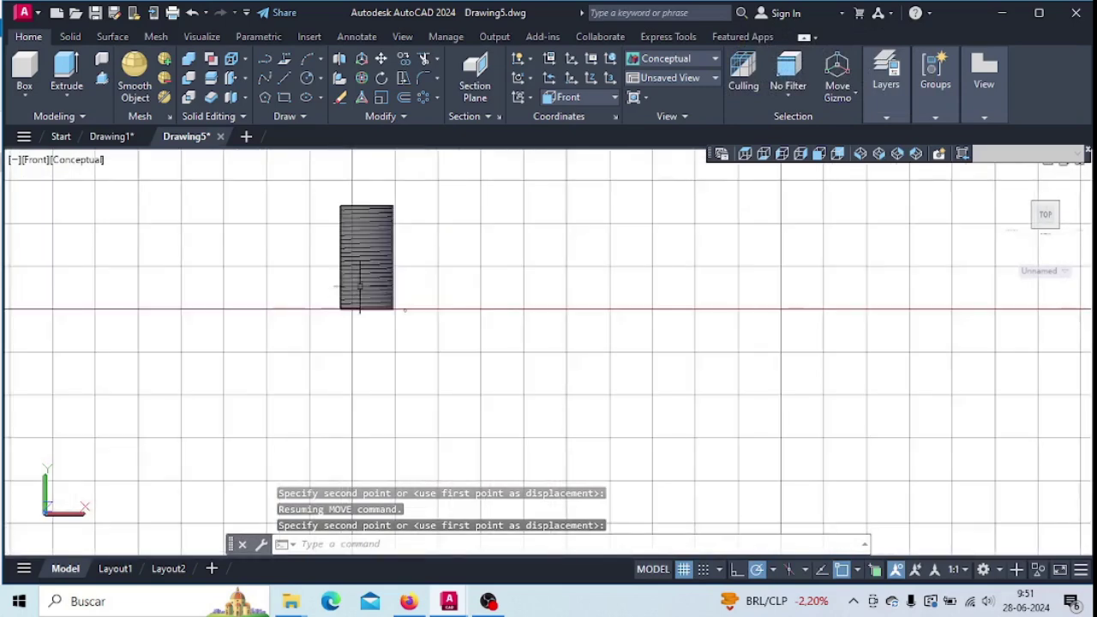
scroll(364, 257, "up", 4)
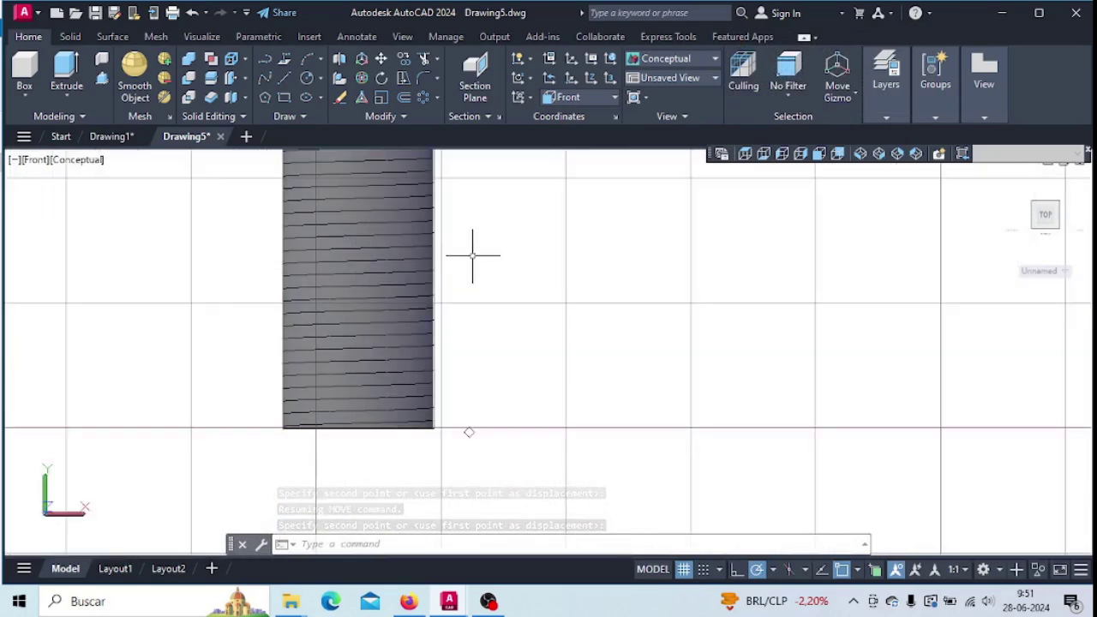
middle_click_drag(472, 252, 496, 279, "shift")
scroll(503, 250, "down", 2)
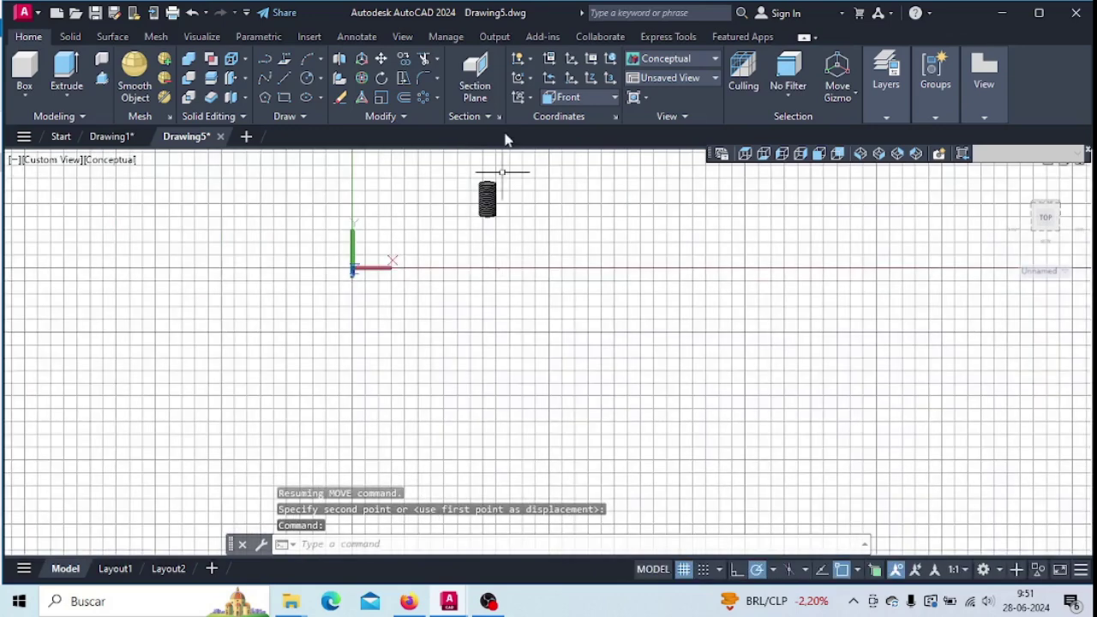
scroll(500, 169, "up", 6)
left_click(446, 299)
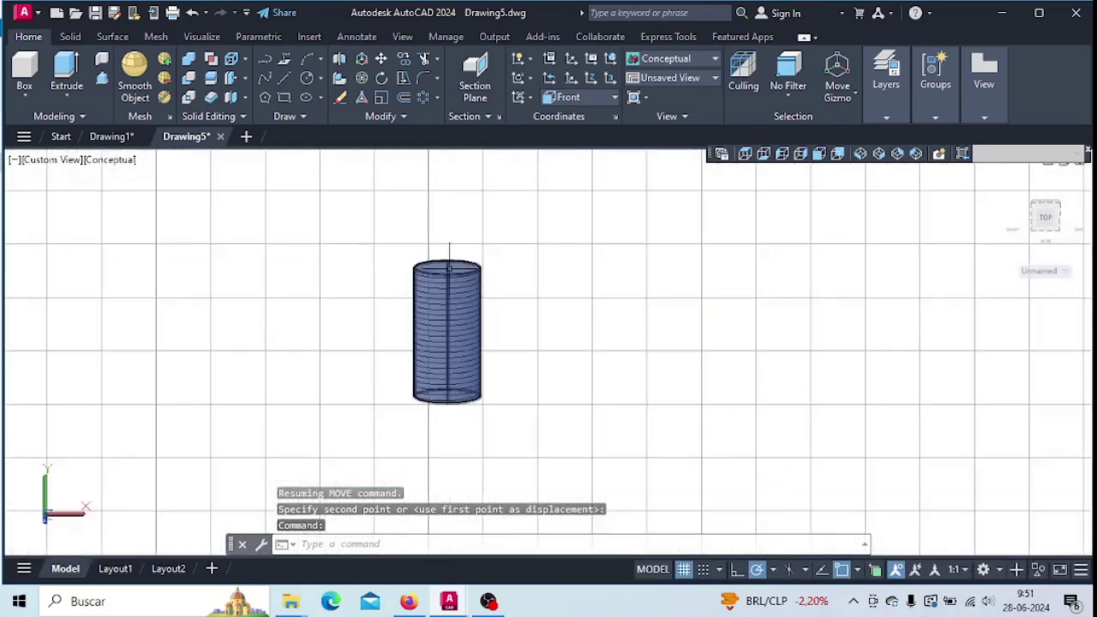
left_click(395, 522)
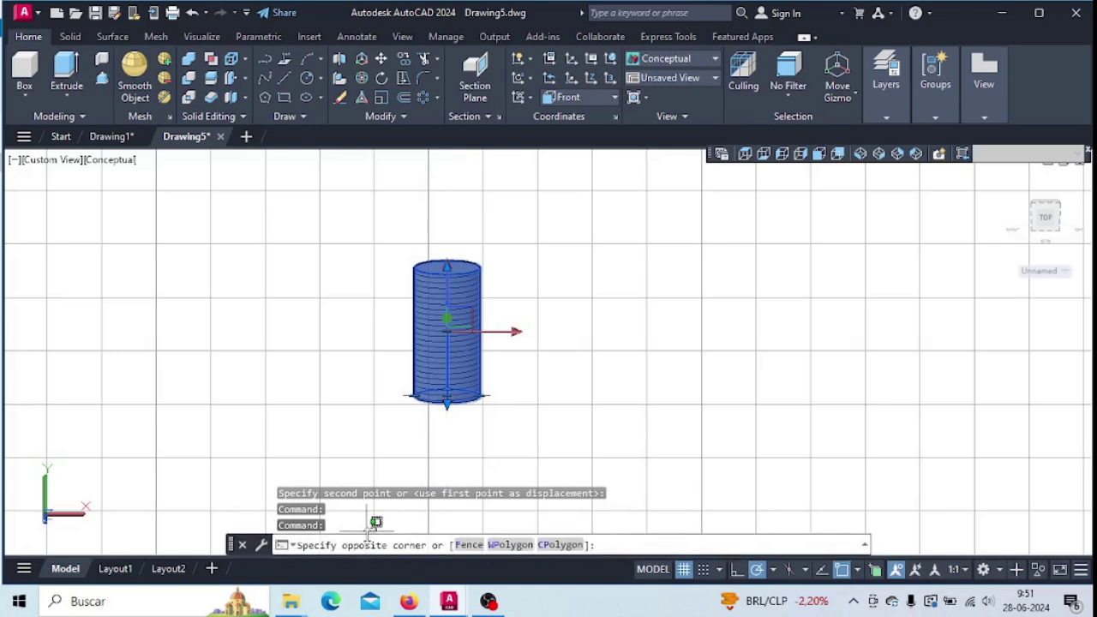
key("Escape")
key("Escape")
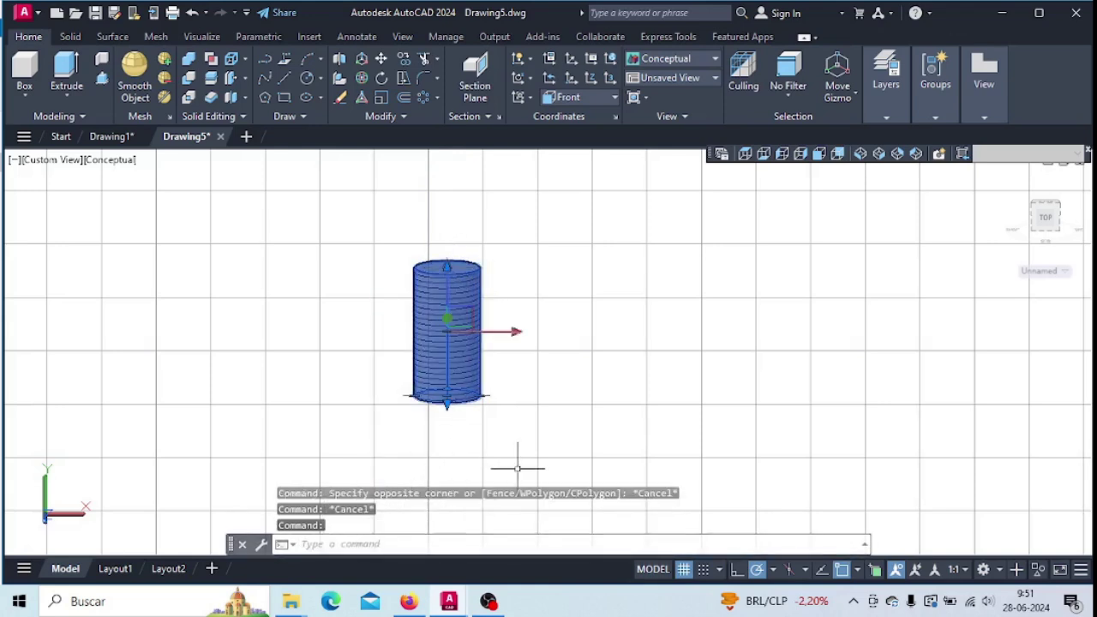
type("hide")
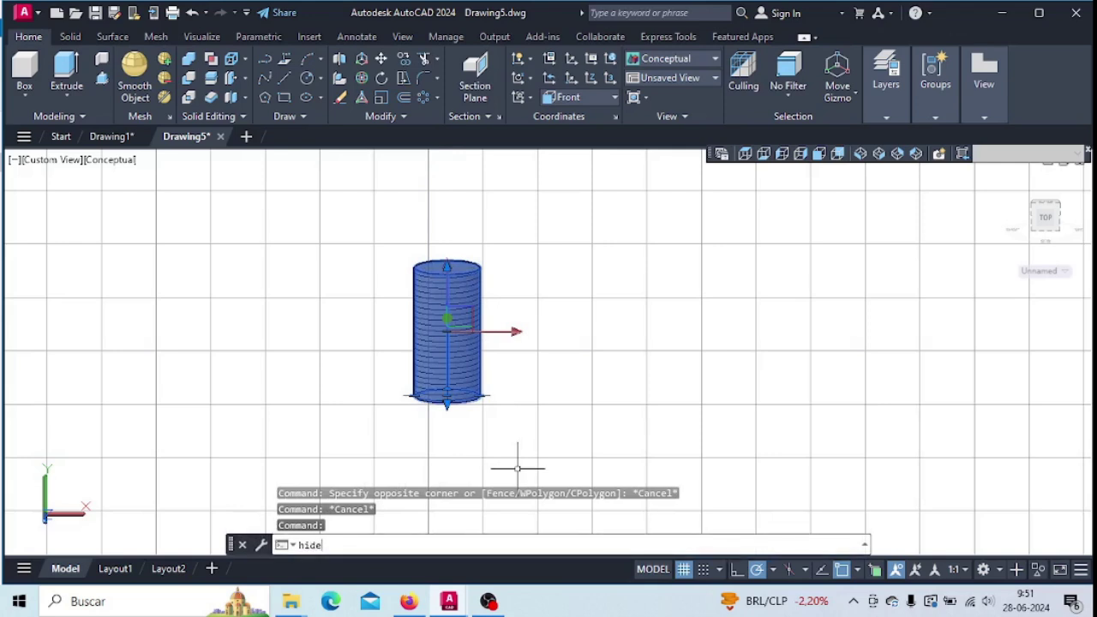
type("objkect")
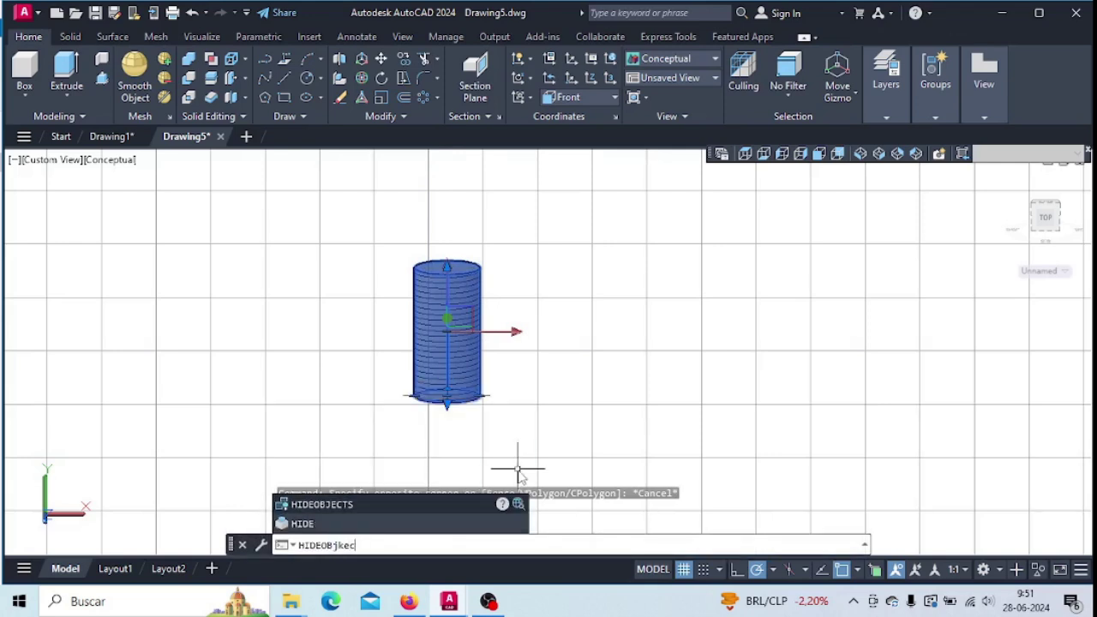
key("Return")
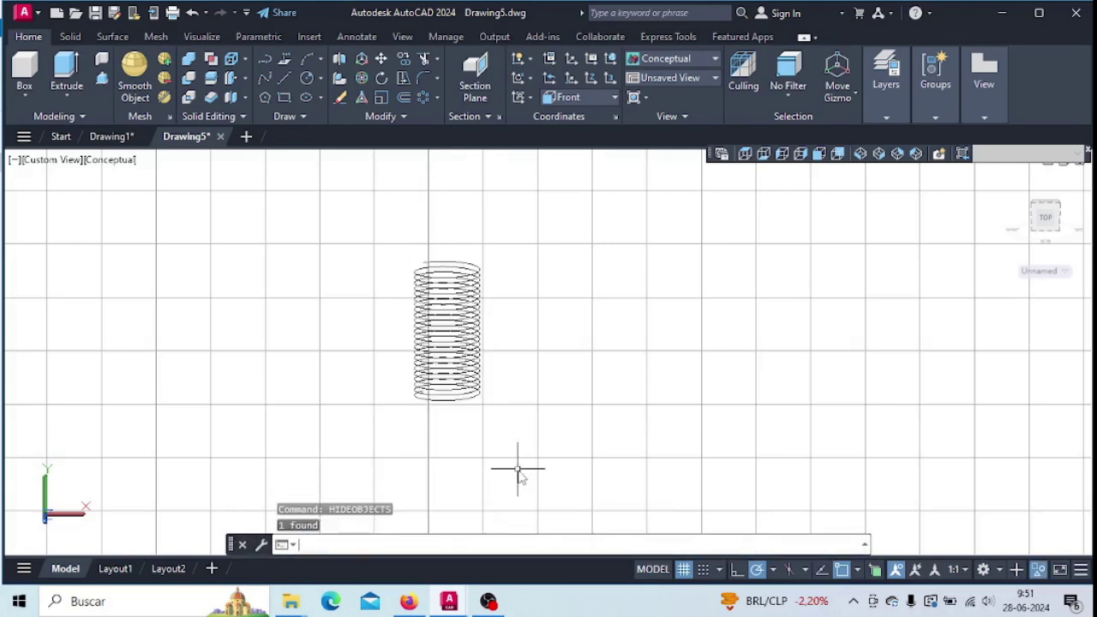
Move the diamond profile from its centre onto the lower endpoint of the helix
scroll(491, 476, "down", 8)
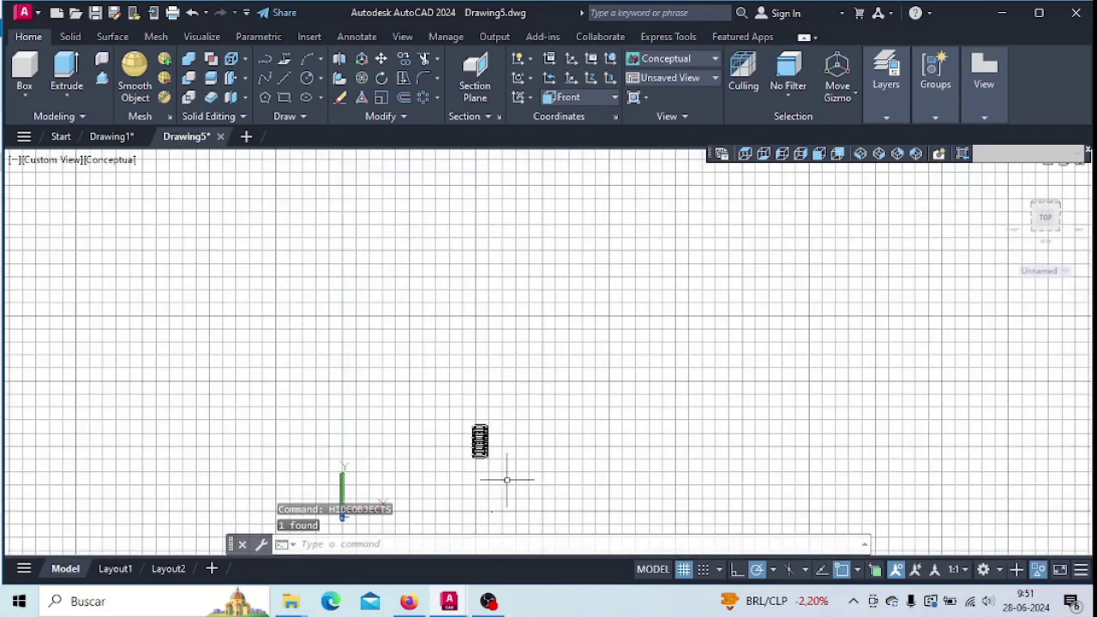
middle_click_drag(506, 483, 492, 435)
scroll(467, 441, "up", 6)
left_click(476, 411)
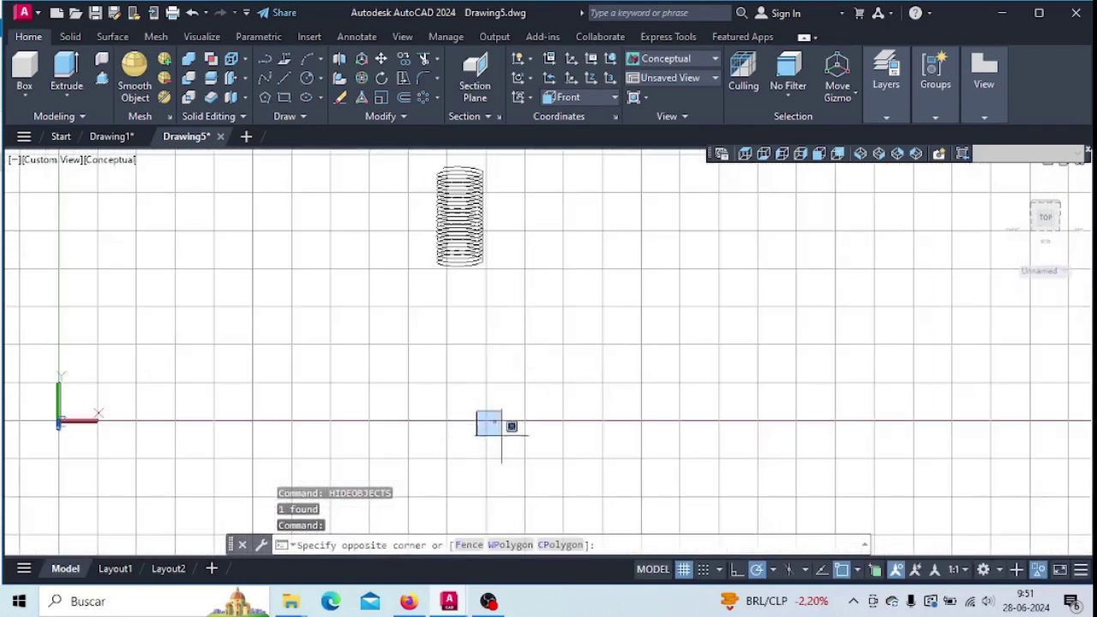
left_click(511, 430)
left_click(351, 545)
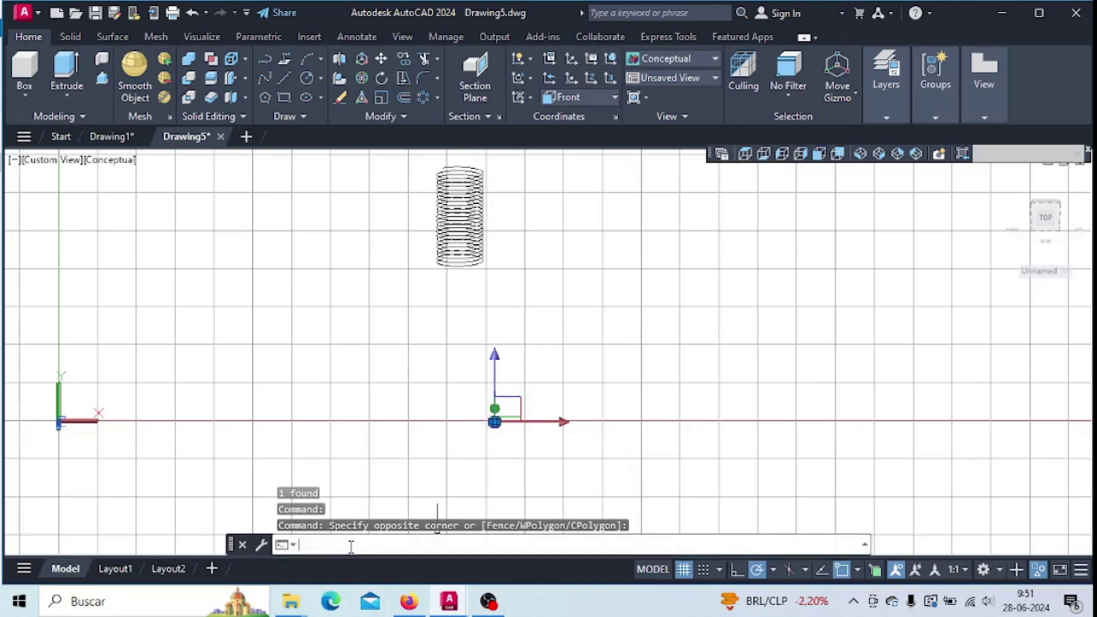
type("move")
key("Return")
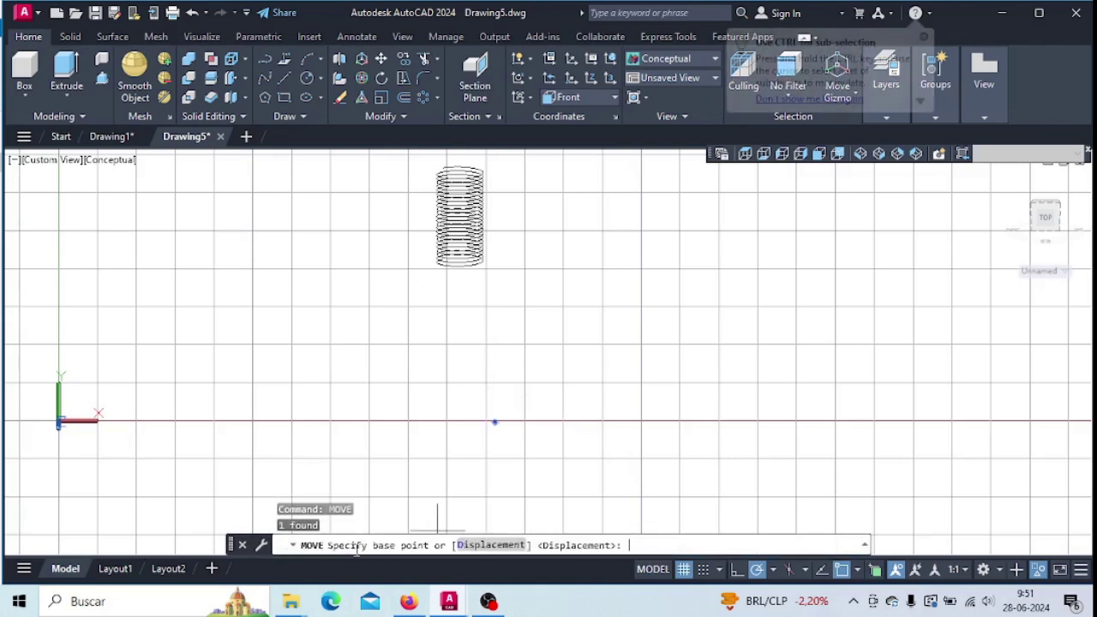
scroll(509, 380, "up", 5)
middle_click_drag(448, 502, 437, 353)
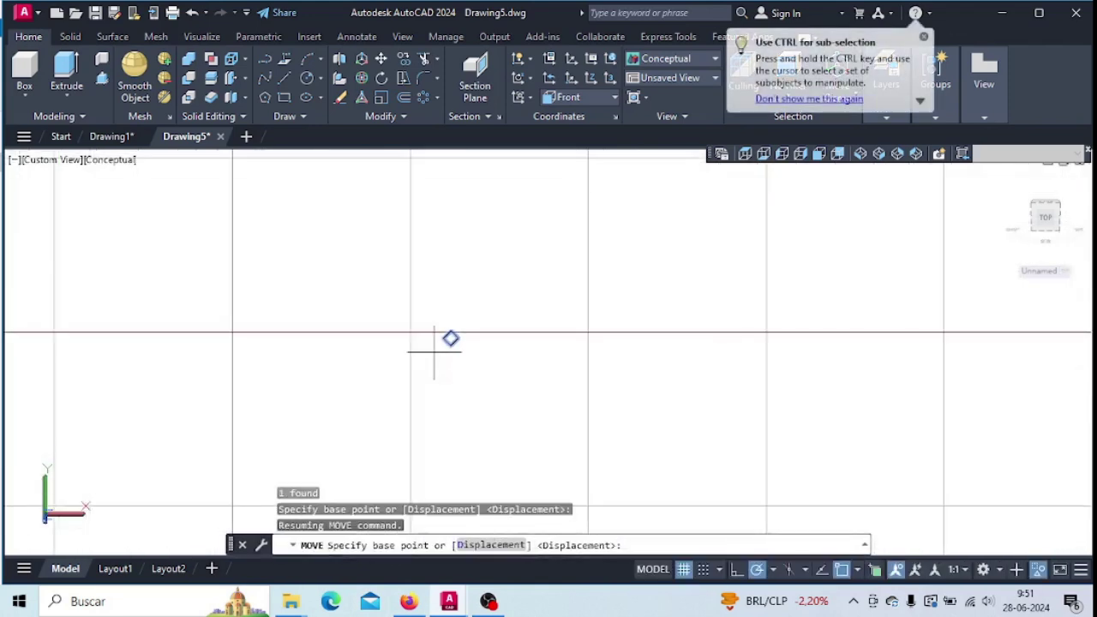
scroll(438, 368, "up", 3)
left_click(457, 358)
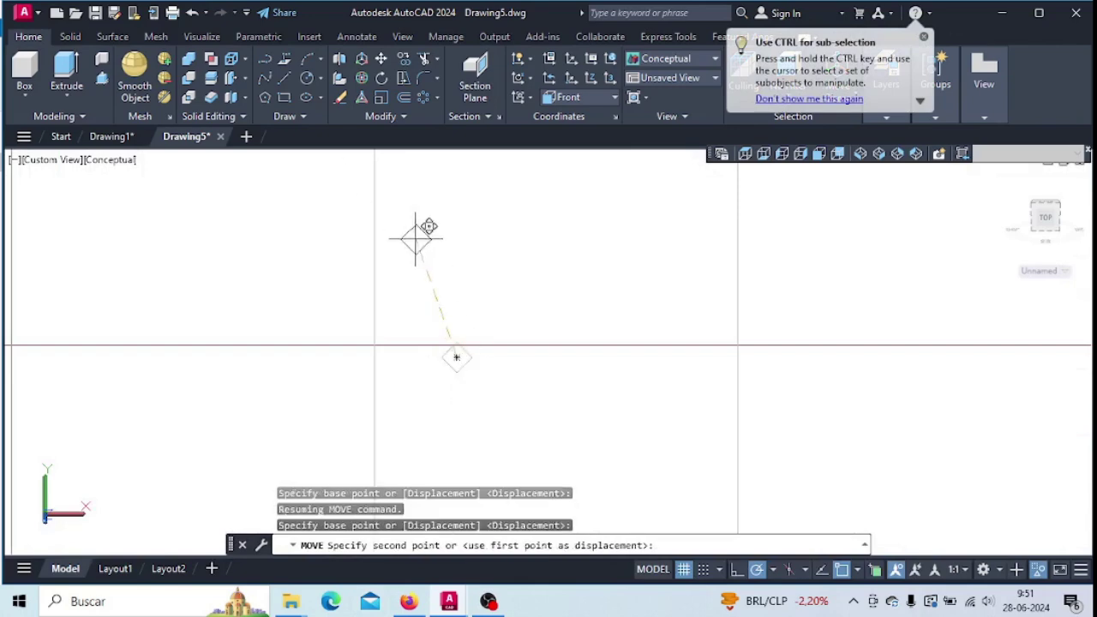
scroll(423, 227, "down", 4)
scroll(418, 292, "down", 2)
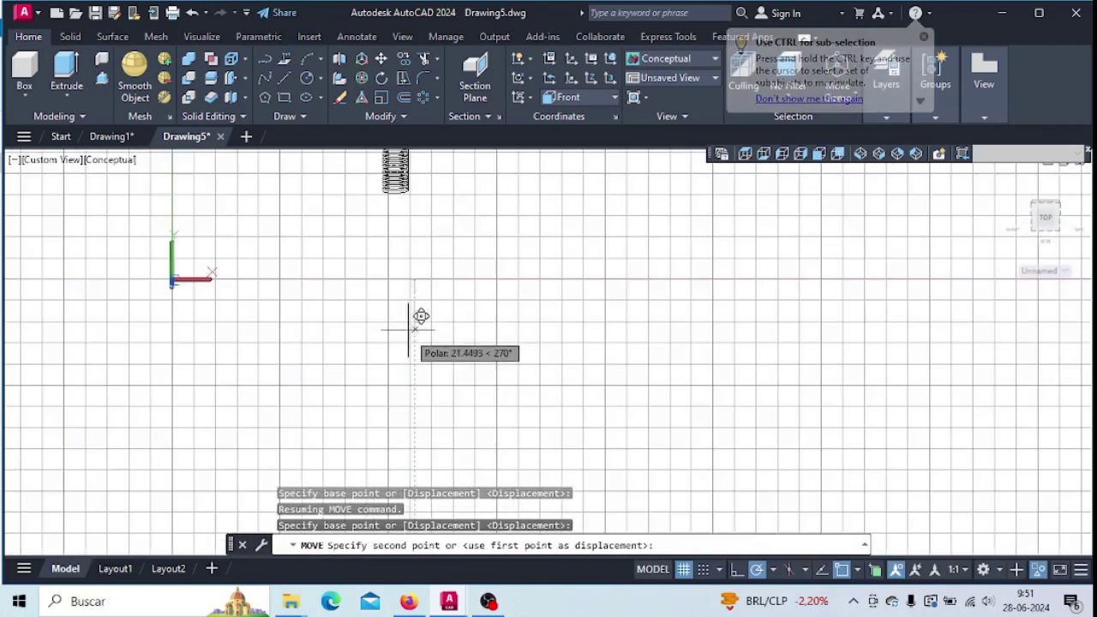
scroll(388, 198, "up", 7)
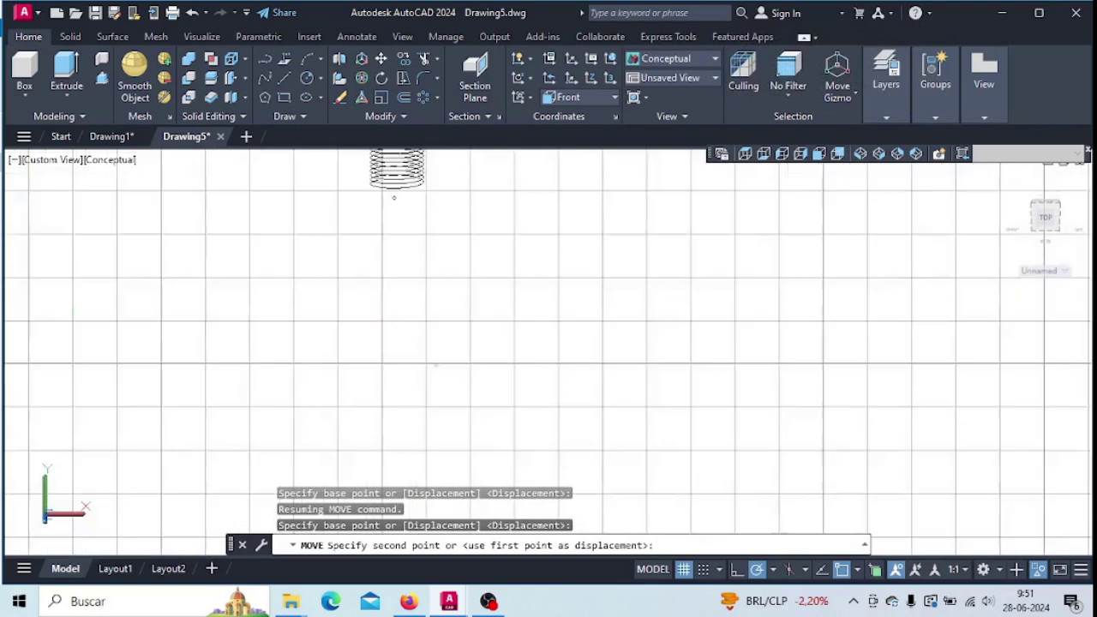
middle_click_drag(391, 191, 390, 381)
scroll(389, 380, "up", 5)
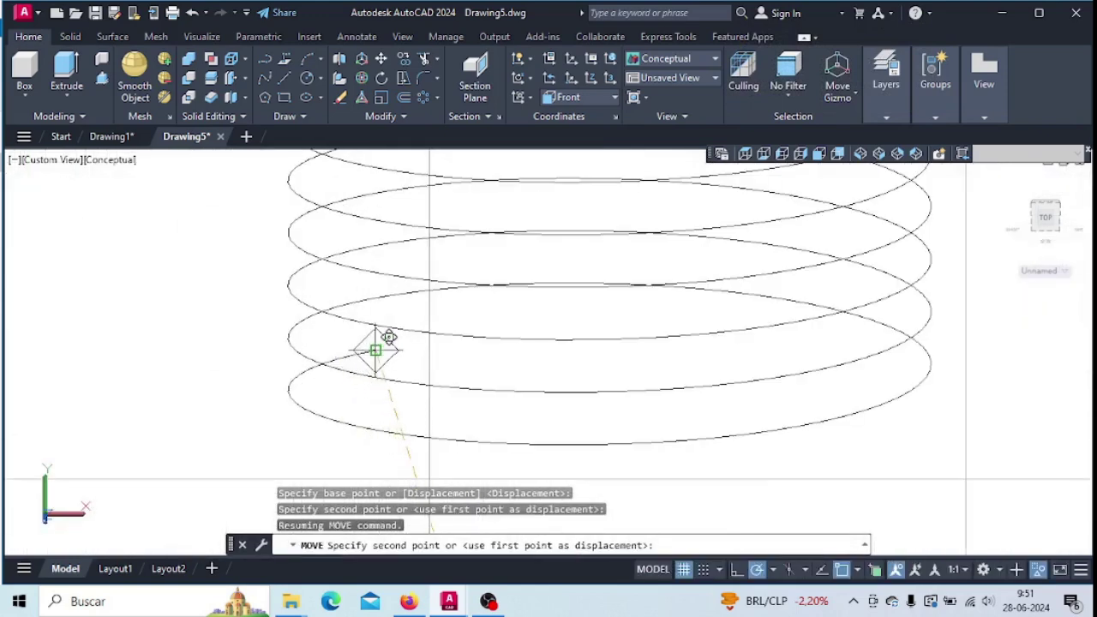
left_click(375, 349)
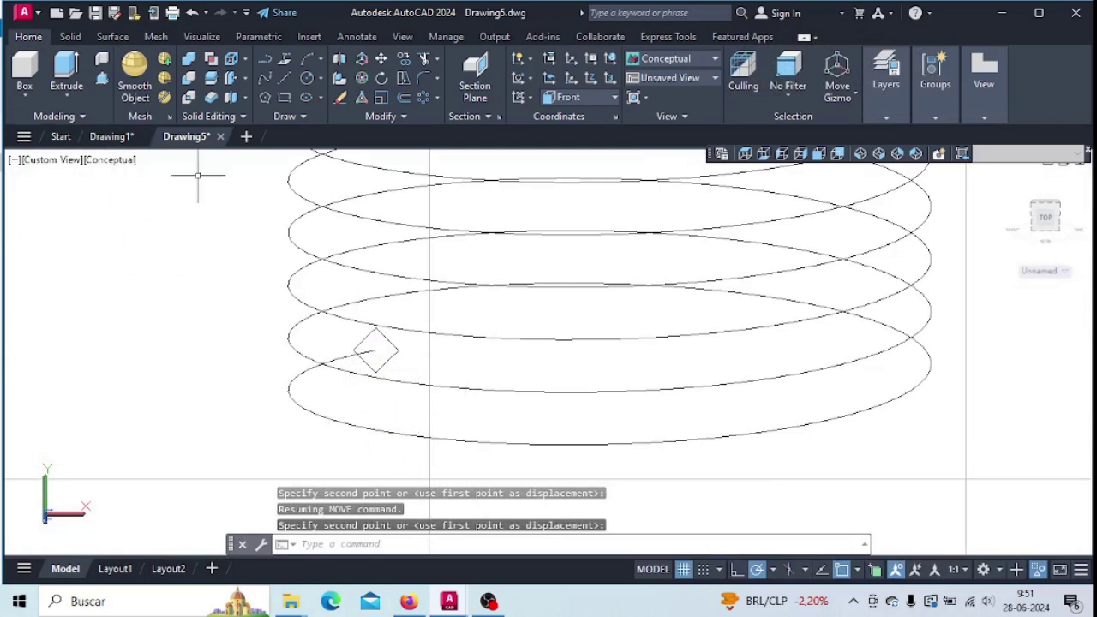
Sweep the diamond profile along the helix as a solid to form the thread coil
left_click(391, 331)
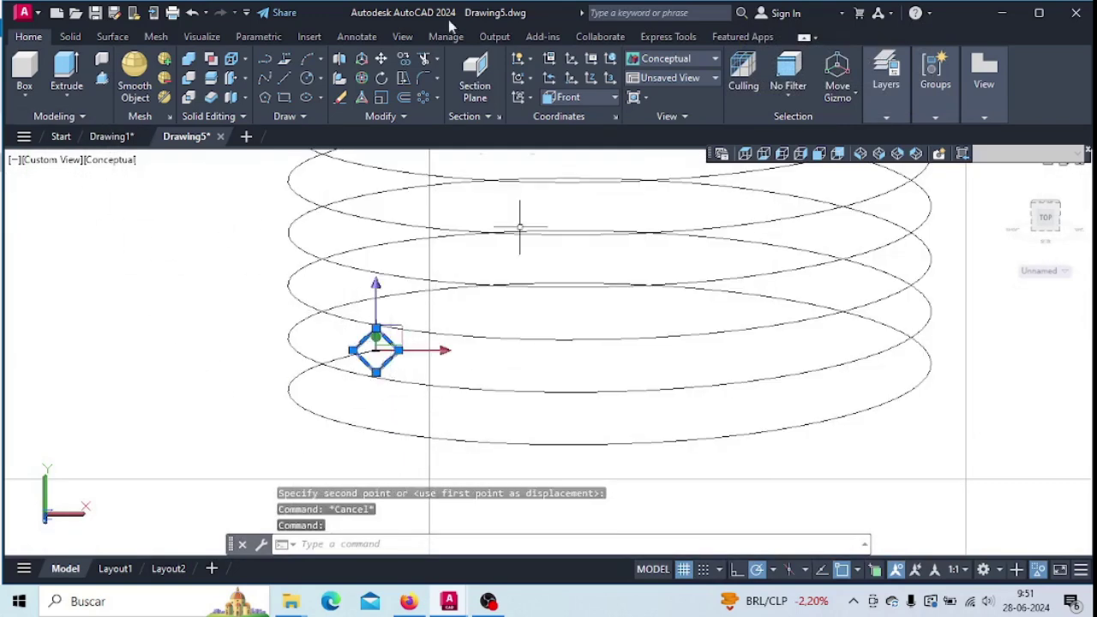
left_click(75, 38)
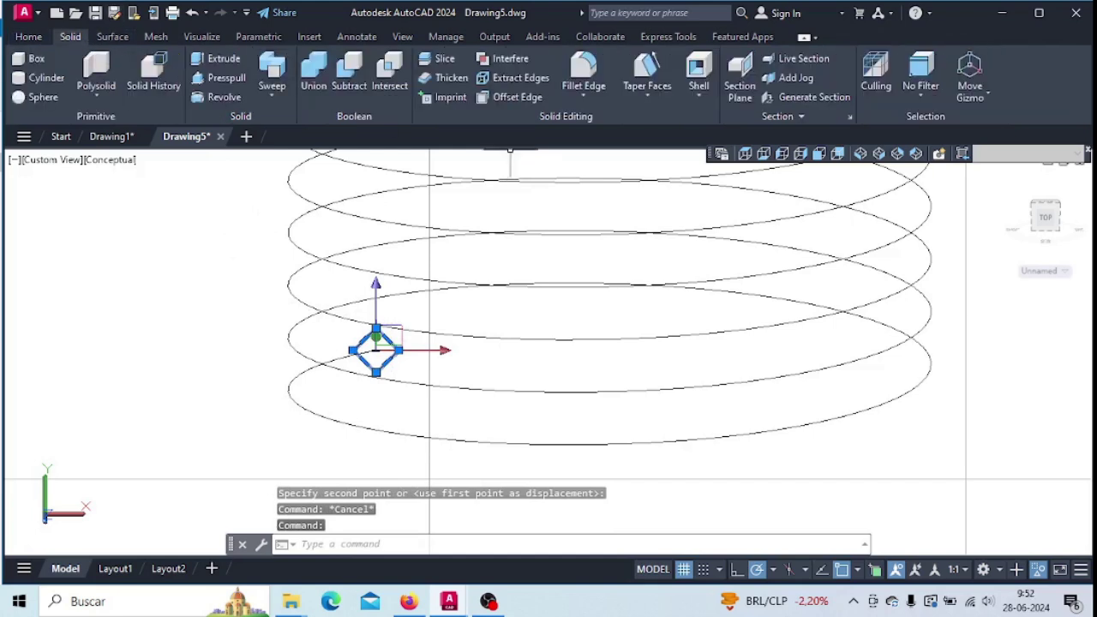
left_click(273, 74)
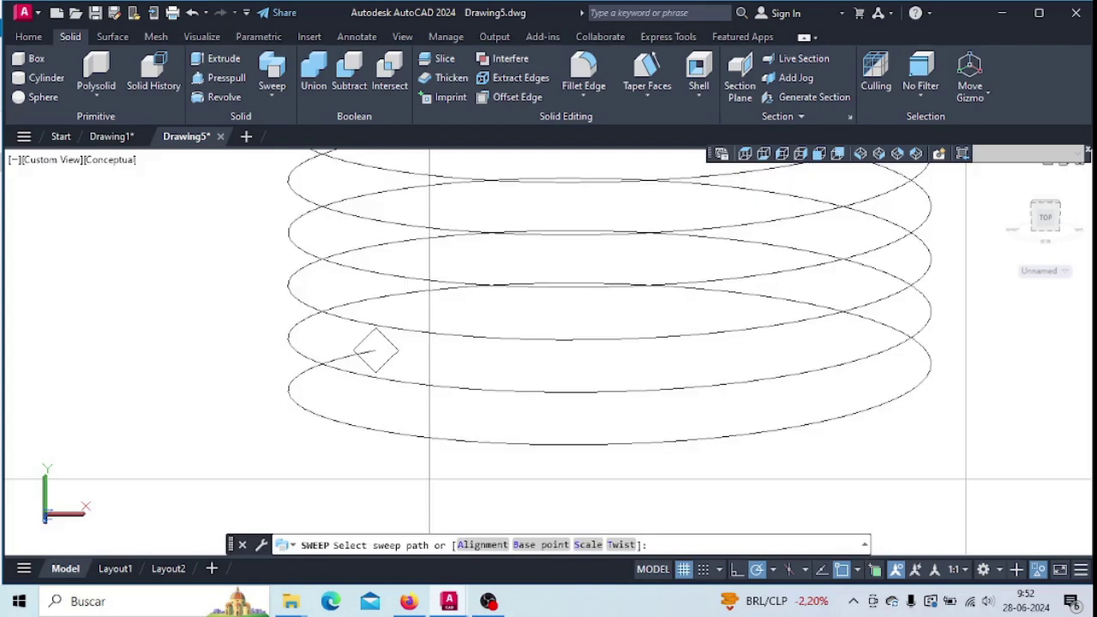
left_click(572, 444)
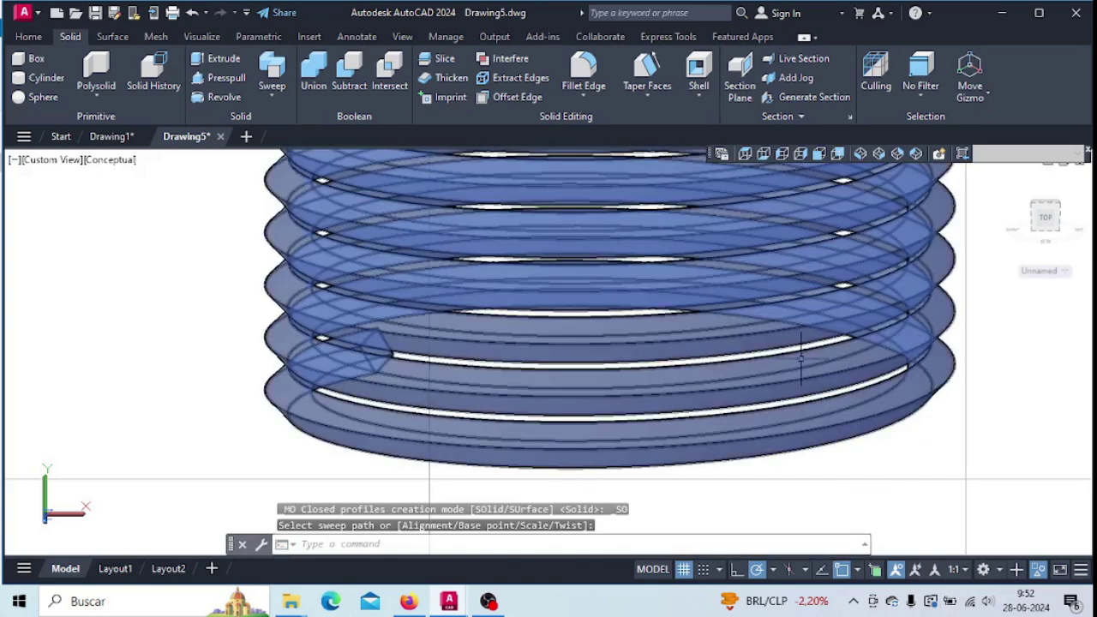
Bring the hidden solid cylinder back into view with UNHIDE
scroll(581, 453, "down", 6)
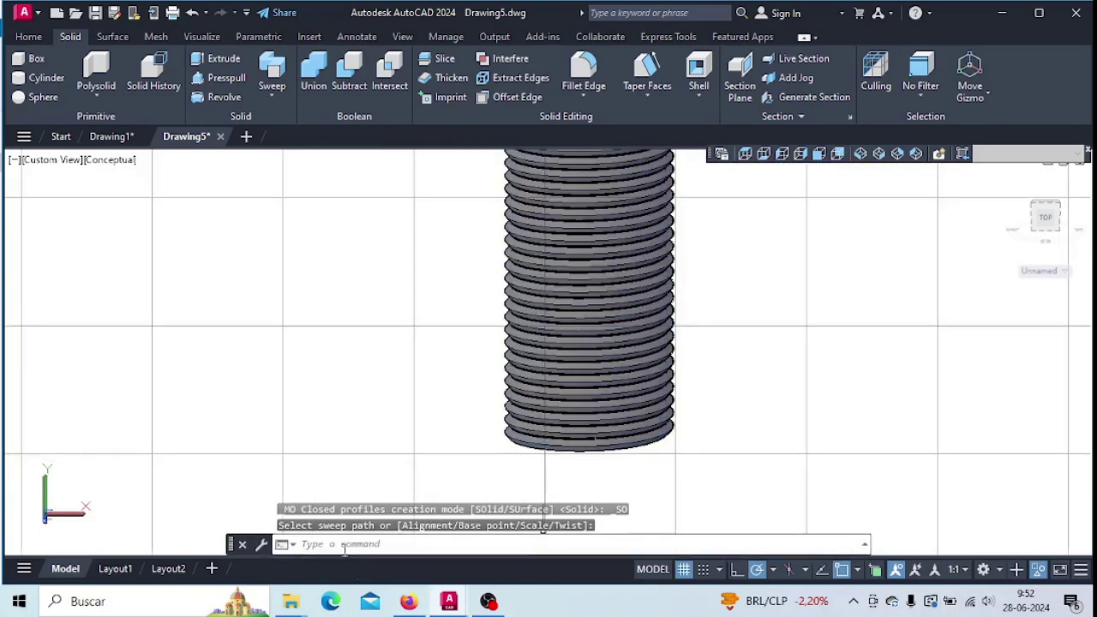
middle_click_drag(404, 400, 328, 394)
scroll(301, 384, "down", 3)
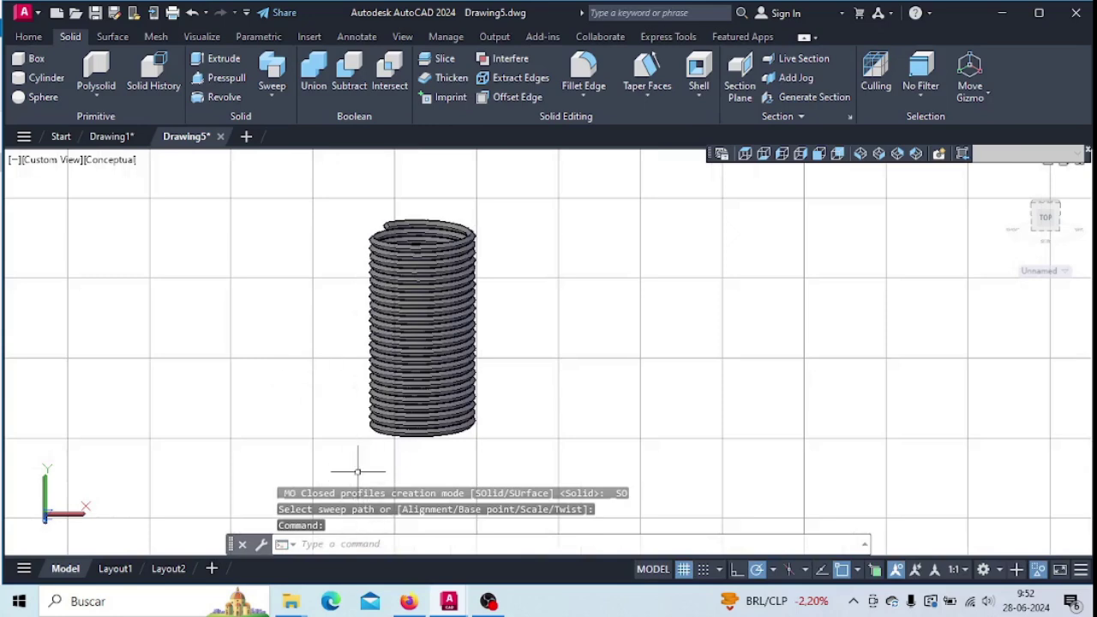
middle_click_drag(303, 374, 212, 370)
scroll(230, 346, "up", 2)
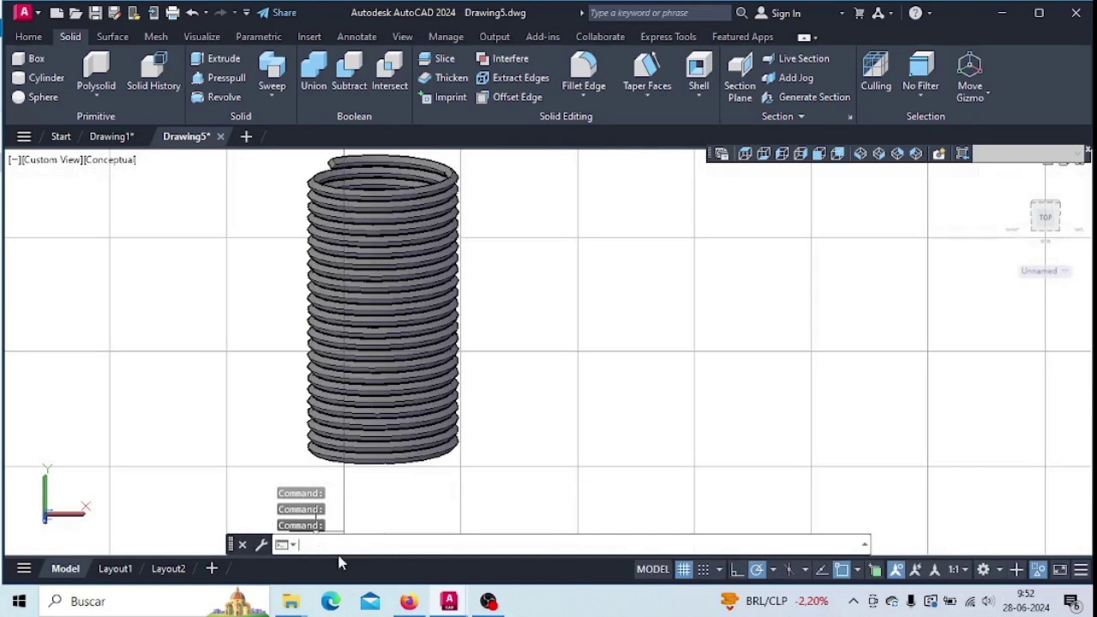
type("unhide")
key("Return")
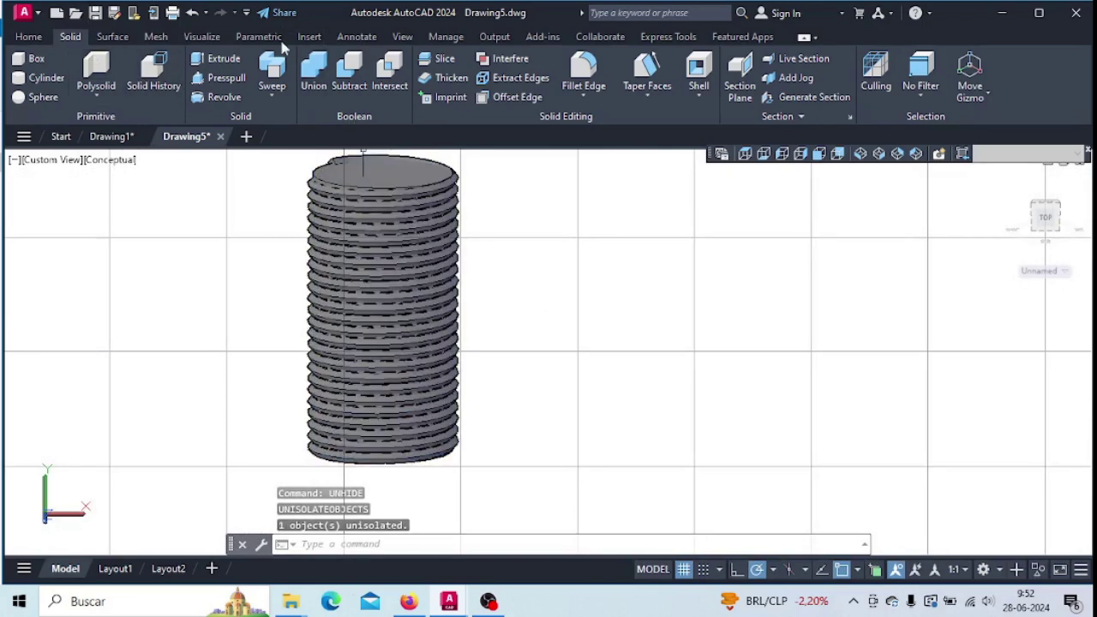
Subtract the swept thread coil from the solid cylinder to cut the screw thread
middle_click_drag(478, 254, 572, 279)
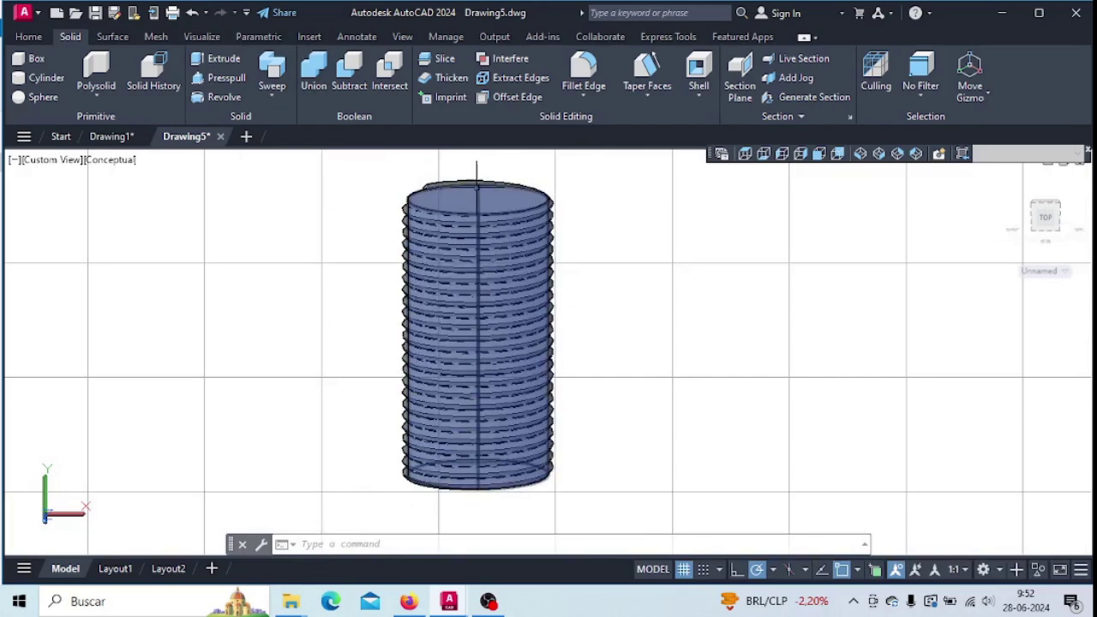
left_click(348, 75)
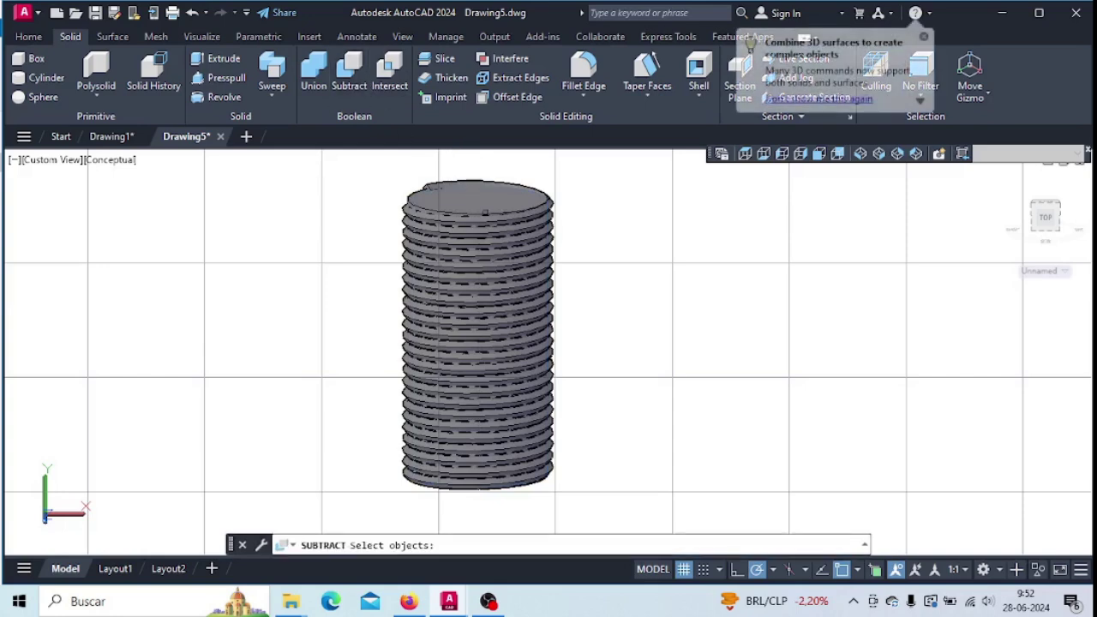
left_click(476, 199)
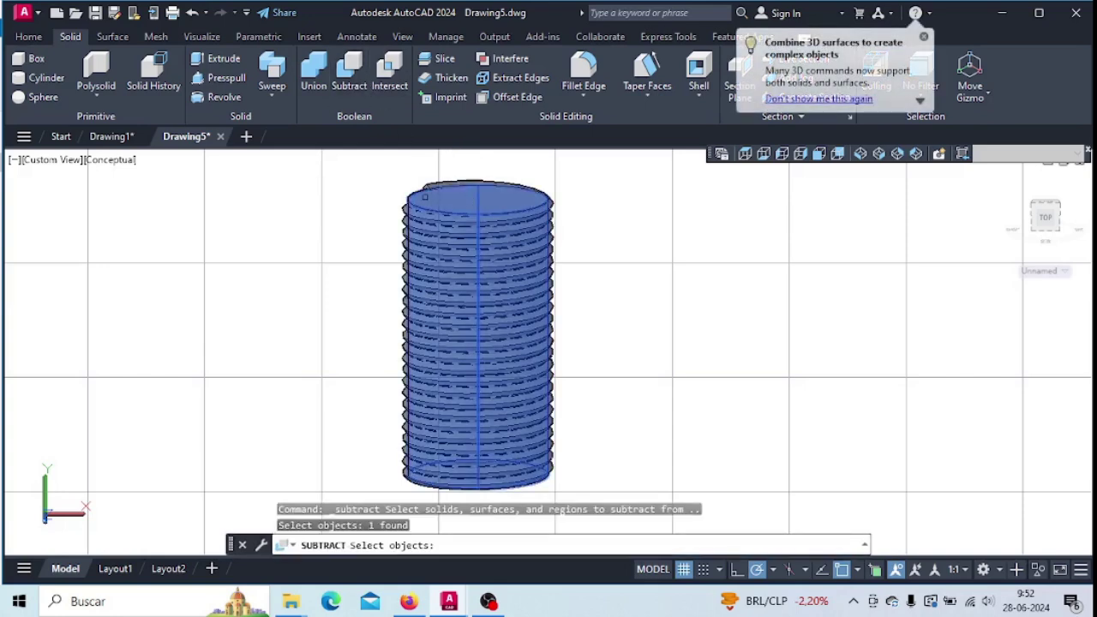
key("Return")
scroll(425, 196, "up", 6)
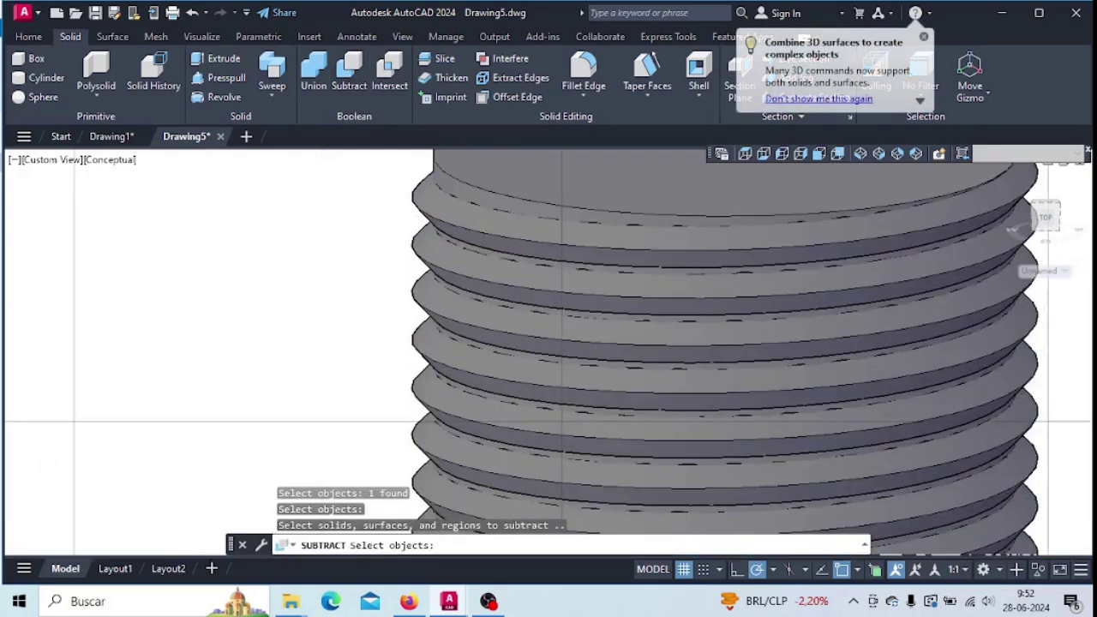
scroll(428, 193, "down", 6)
scroll(411, 208, "up", 5)
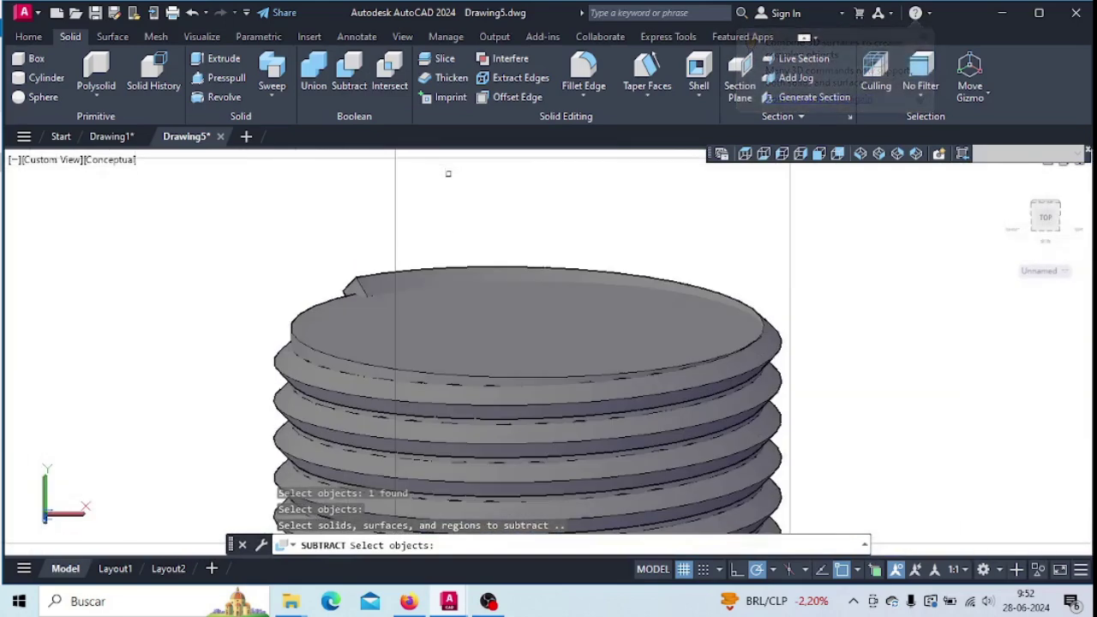
left_click(395, 308)
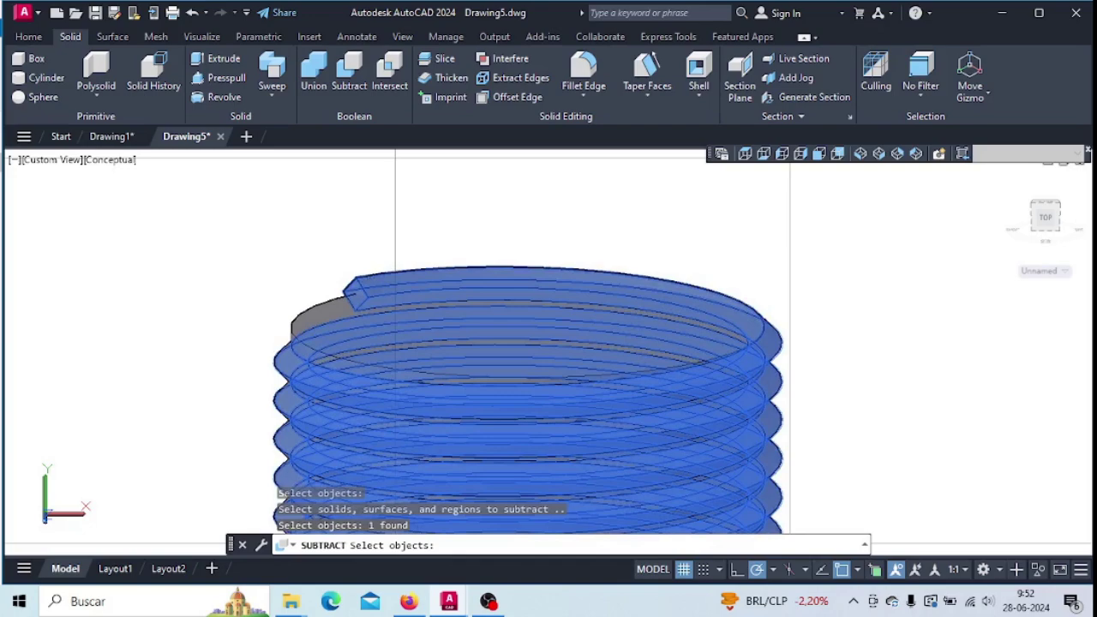
key("Return")
scroll(478, 179, "down", 4)
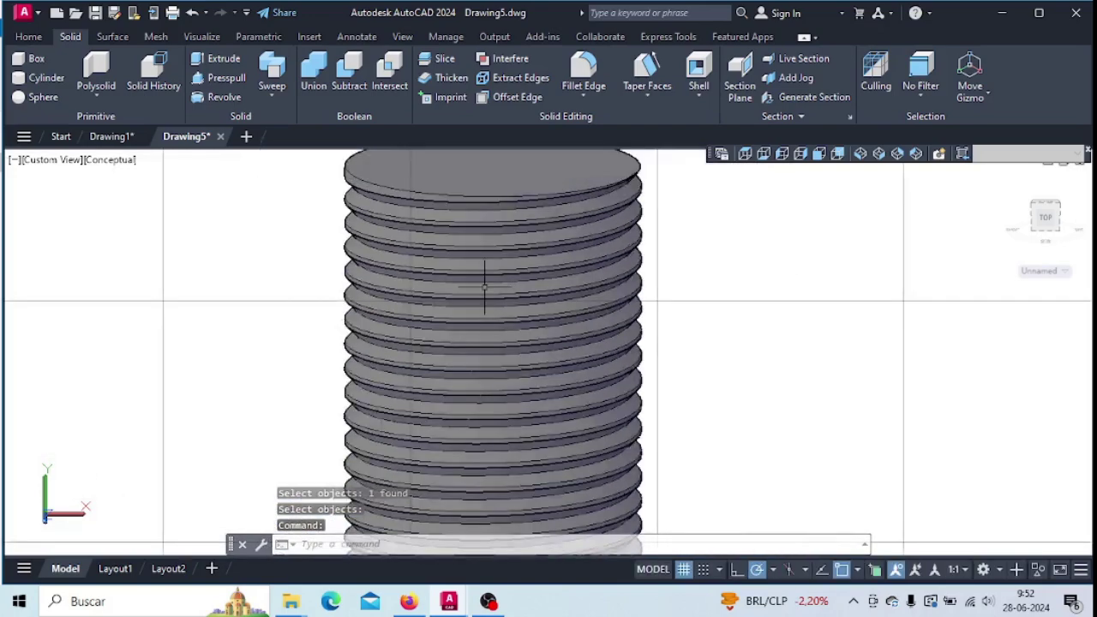
scroll(485, 288, "down", 5)
left_click(533, 328)
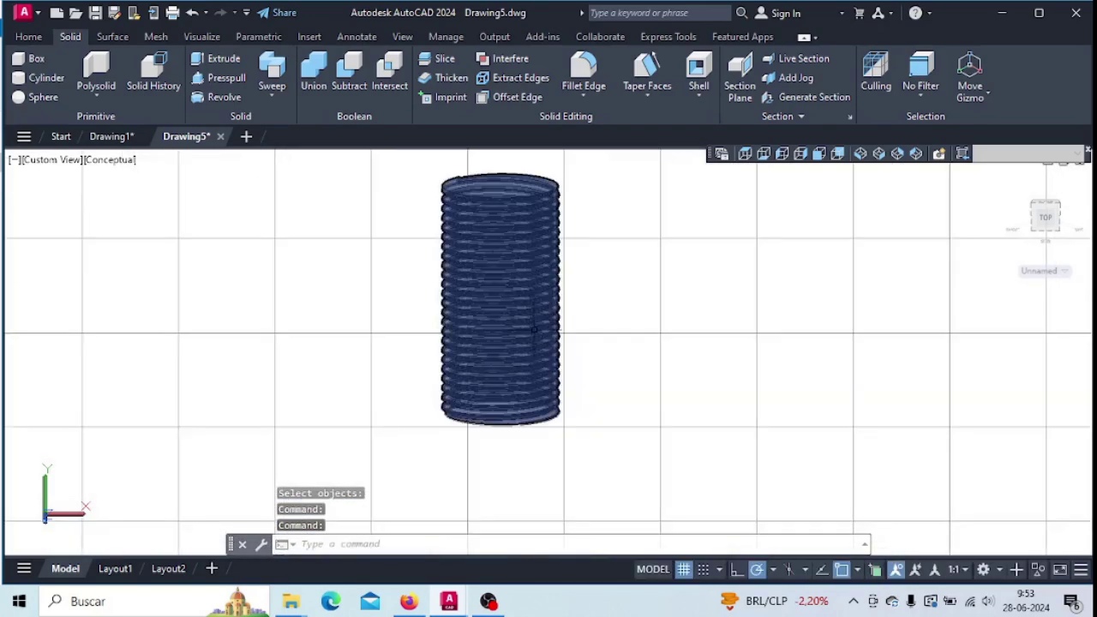
scroll(583, 251, "up", 2)
scroll(568, 250, "down", 3)
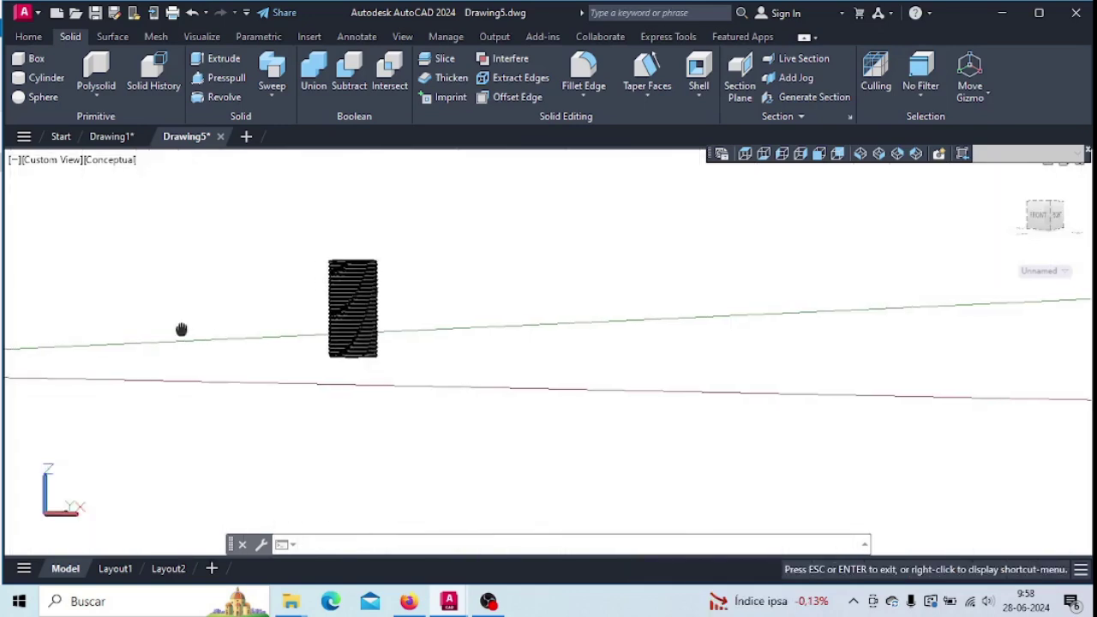
Create a cylinder of radius 12 and height 8 in the free space beside the threaded shank
middle_click_drag(179, 328, 367, 375, "shift")
scroll(514, 274, "up", 2)
middle_click_drag(515, 267, 516, 360)
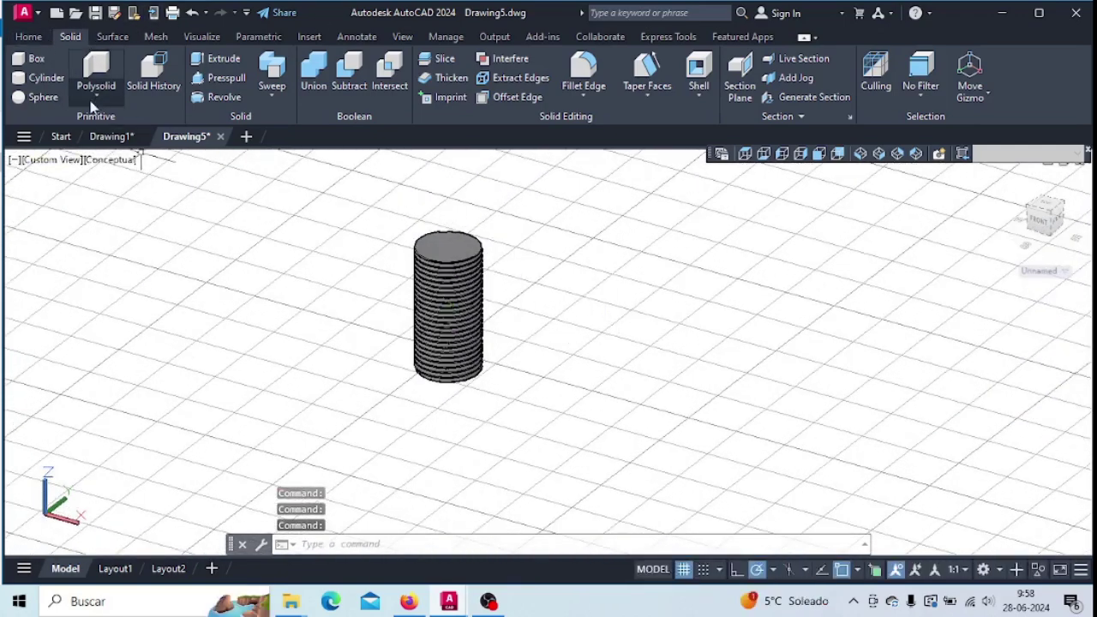
left_click(52, 78)
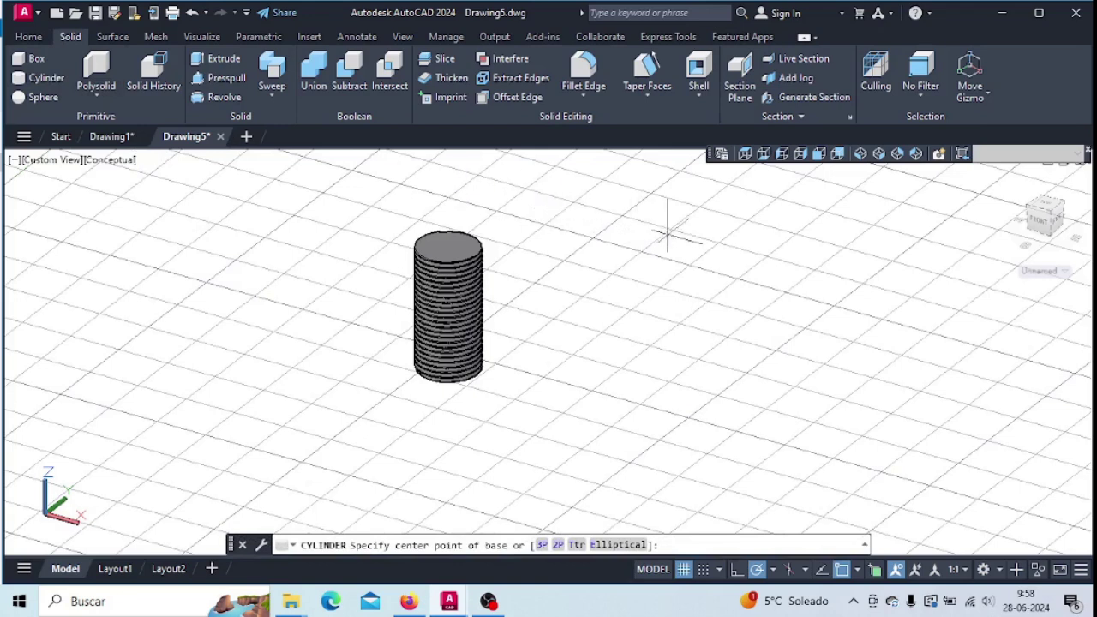
left_click(41, 78)
left_click(689, 257)
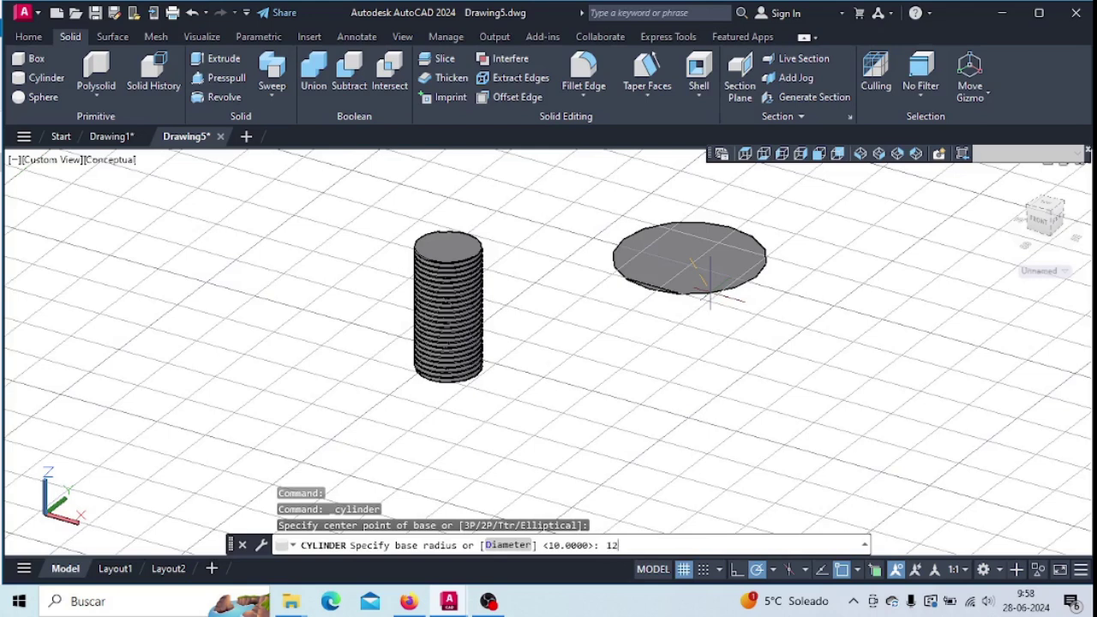
key("Return")
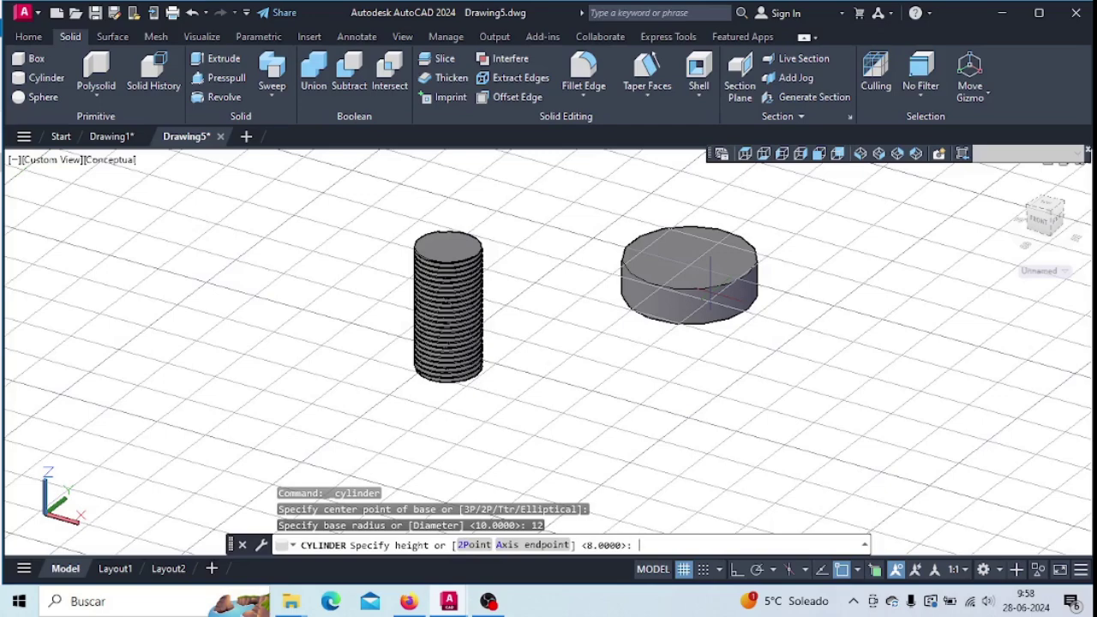
type("8")
key("Return")
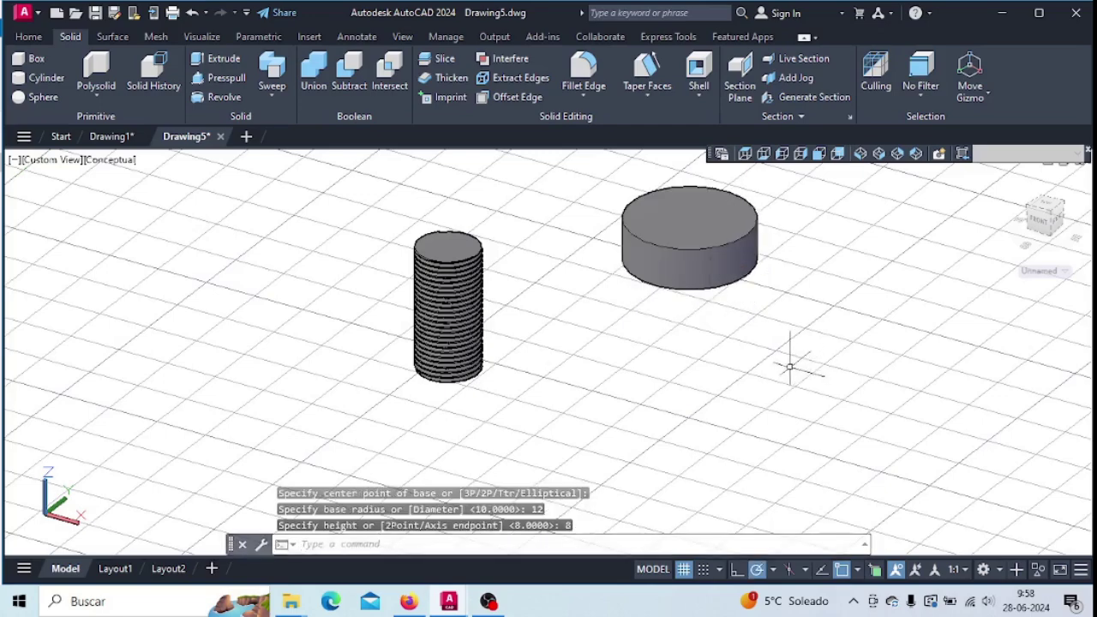
Create a cylinder of radius 10 and height 5 extending downward from the centre of the large cylinder's bottom face
middle_click_drag(787, 363, 678, 360)
scroll(660, 346, "up", 2)
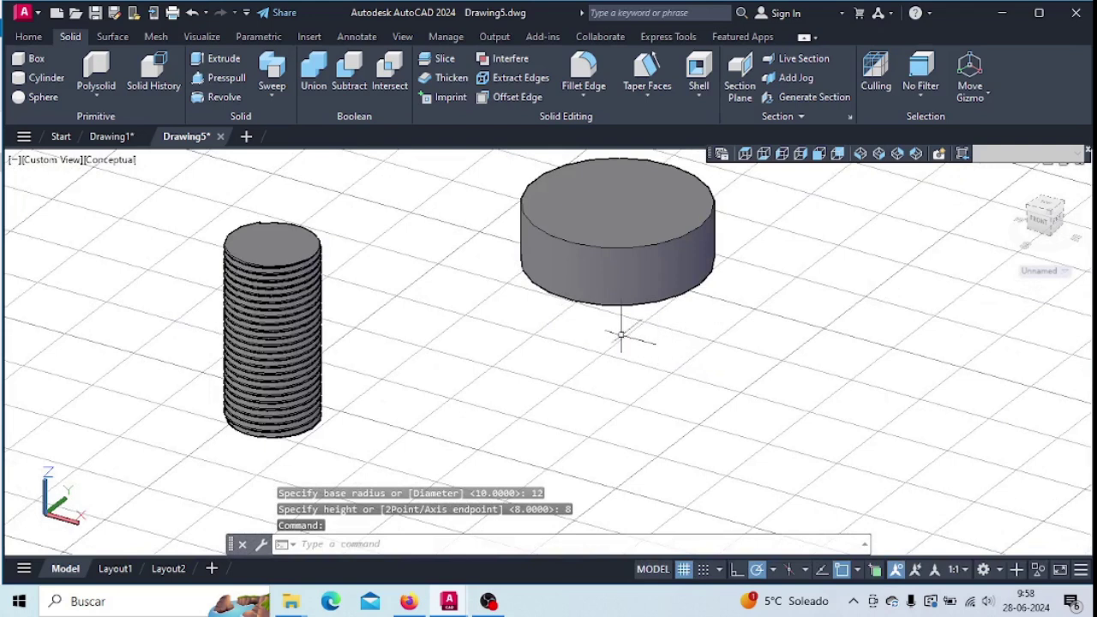
left_click(41, 77)
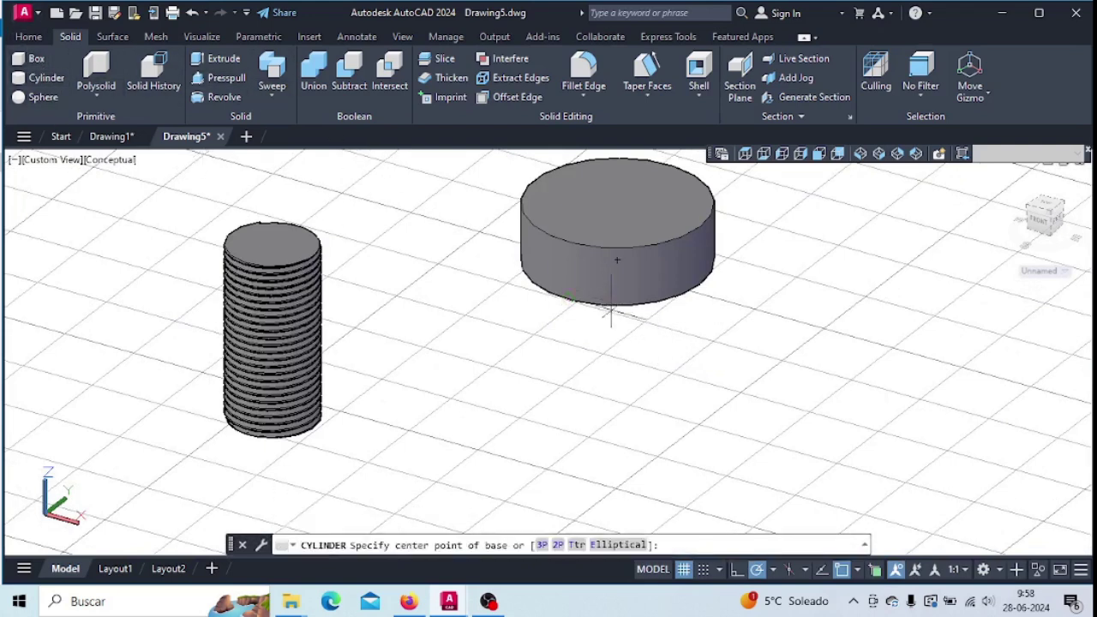
middle_click_drag(641, 348, 642, 269, "shift")
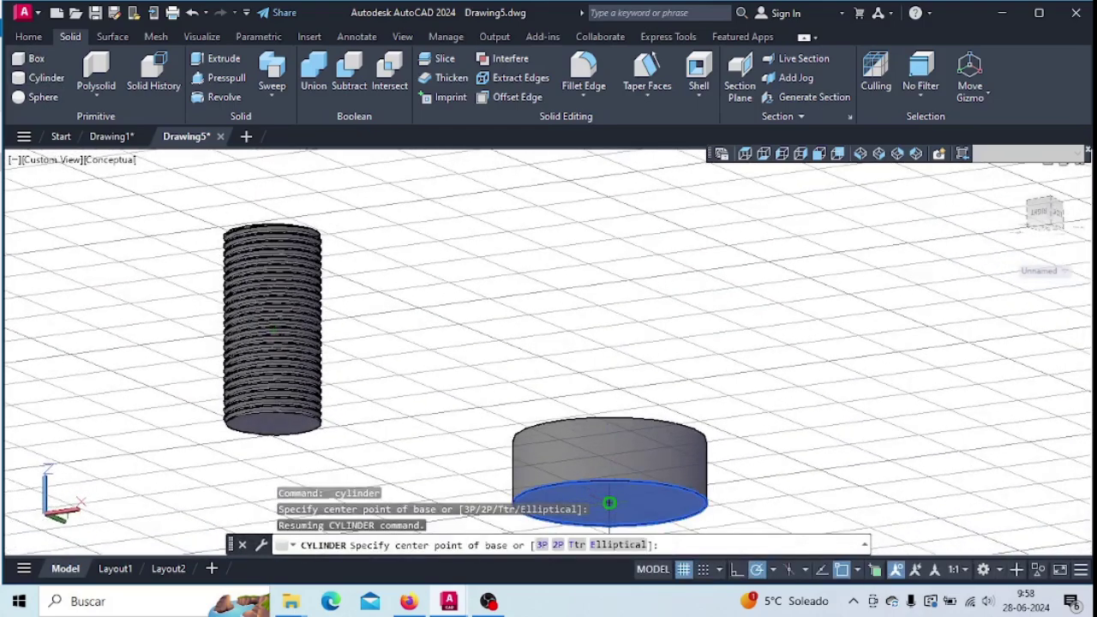
left_click(609, 503)
middle_click_drag(616, 526, 606, 497, "shift")
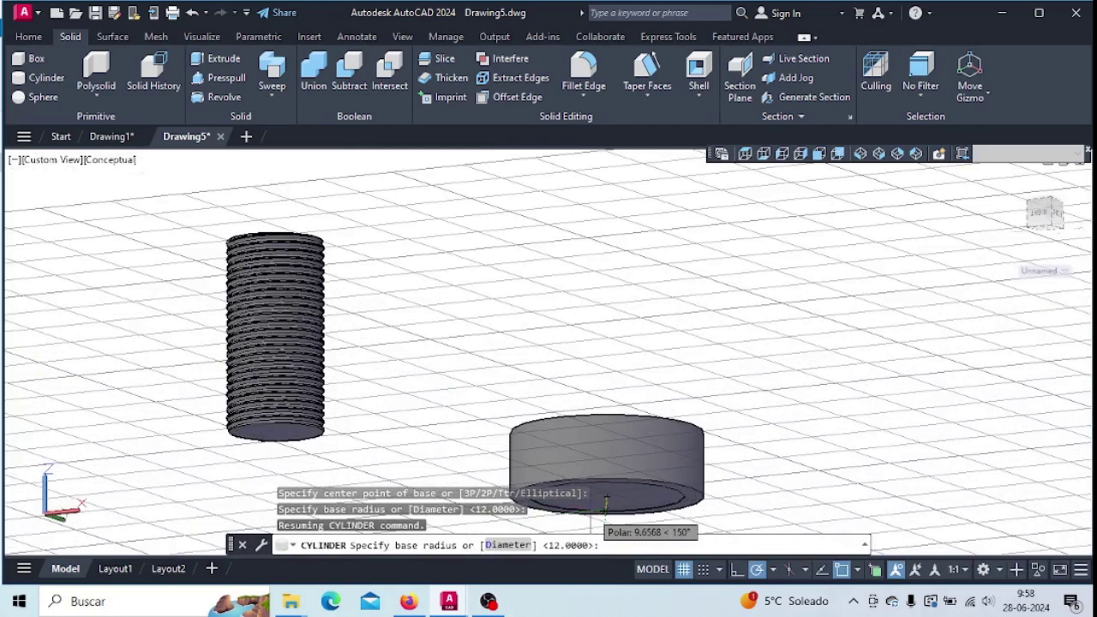
type("10")
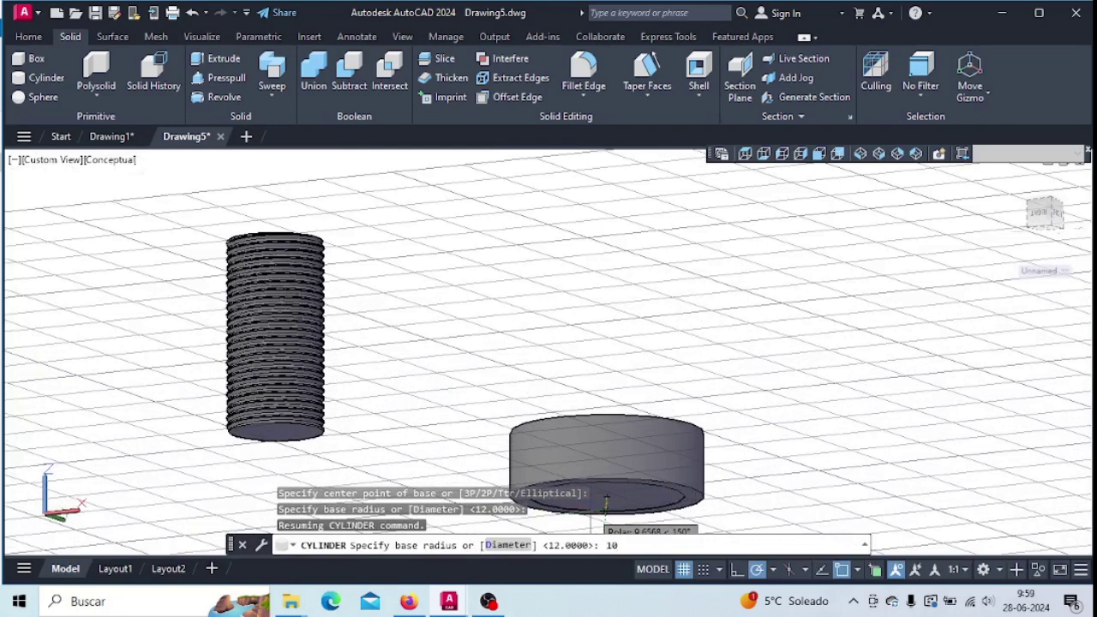
key("Return")
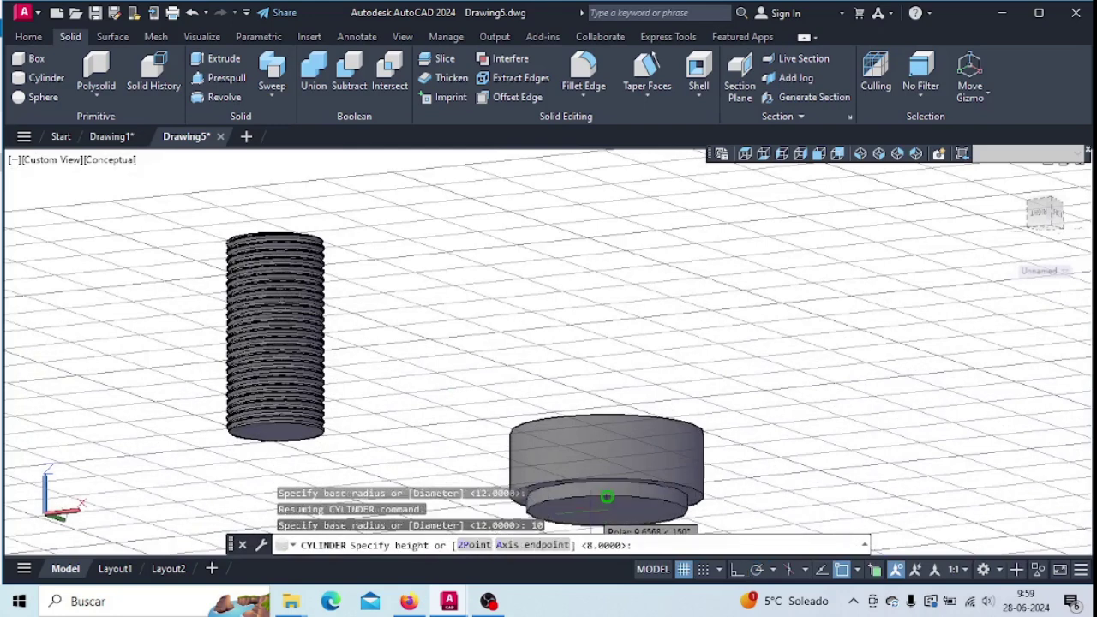
type("5")
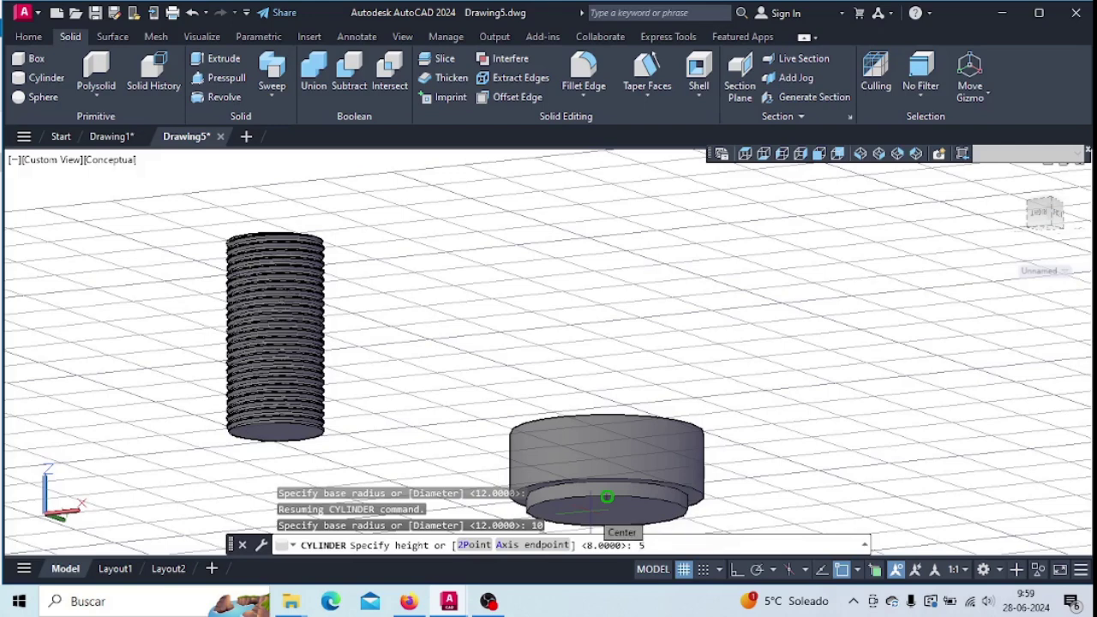
key("Return")
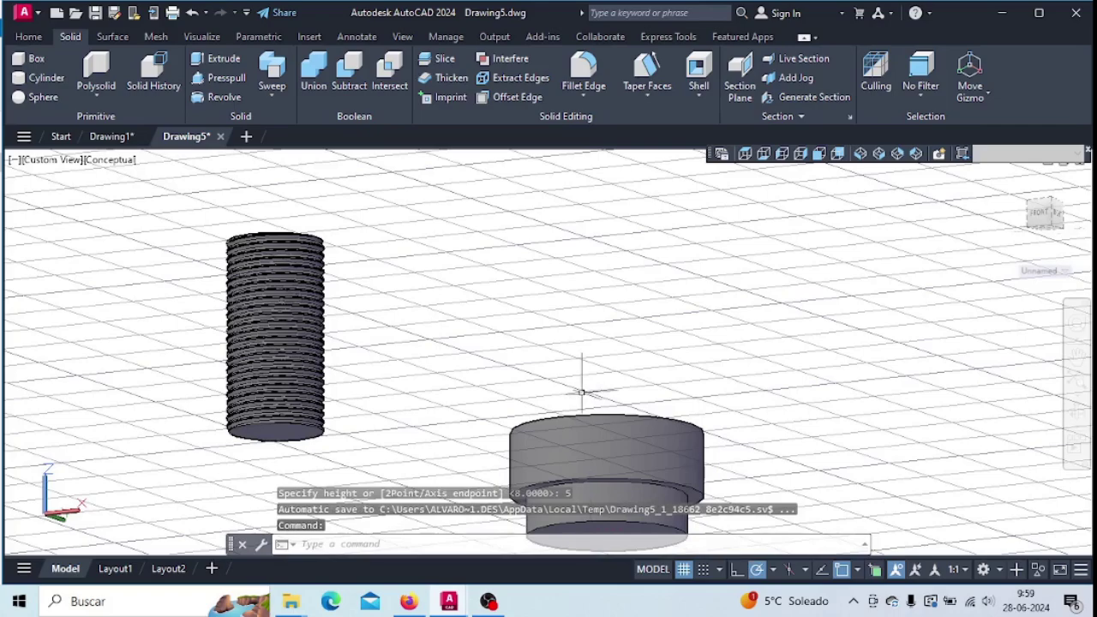
Chamfer the bottom edge of the smaller radius 10 cylinder with both distances set to 1
scroll(587, 378, "down", 5)
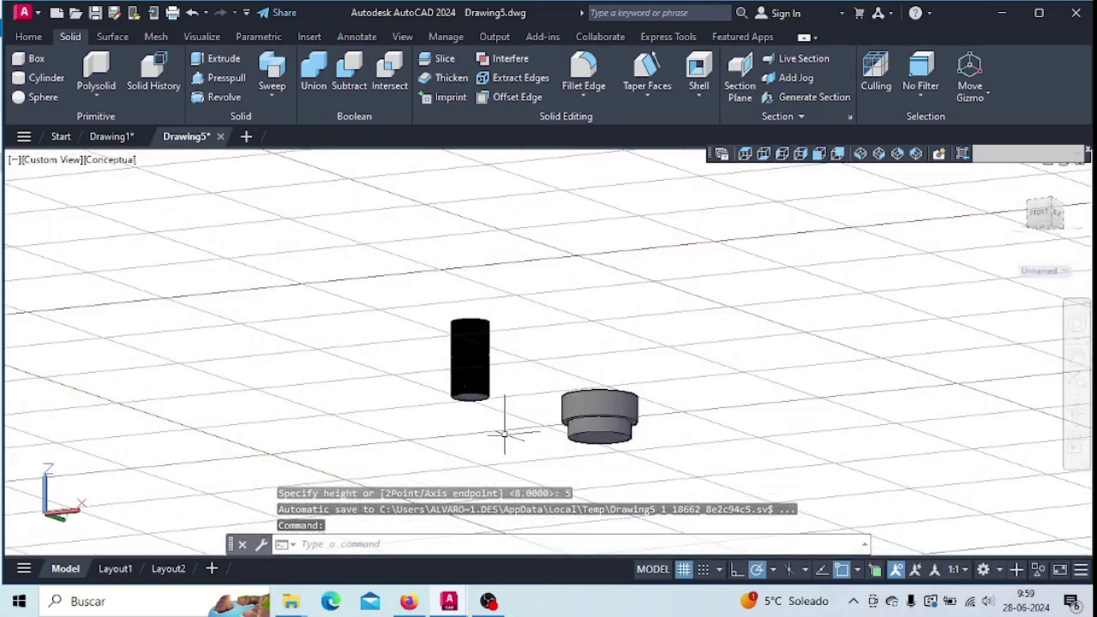
middle_click_drag(506, 421, 444, 360)
scroll(443, 360, "up", 3)
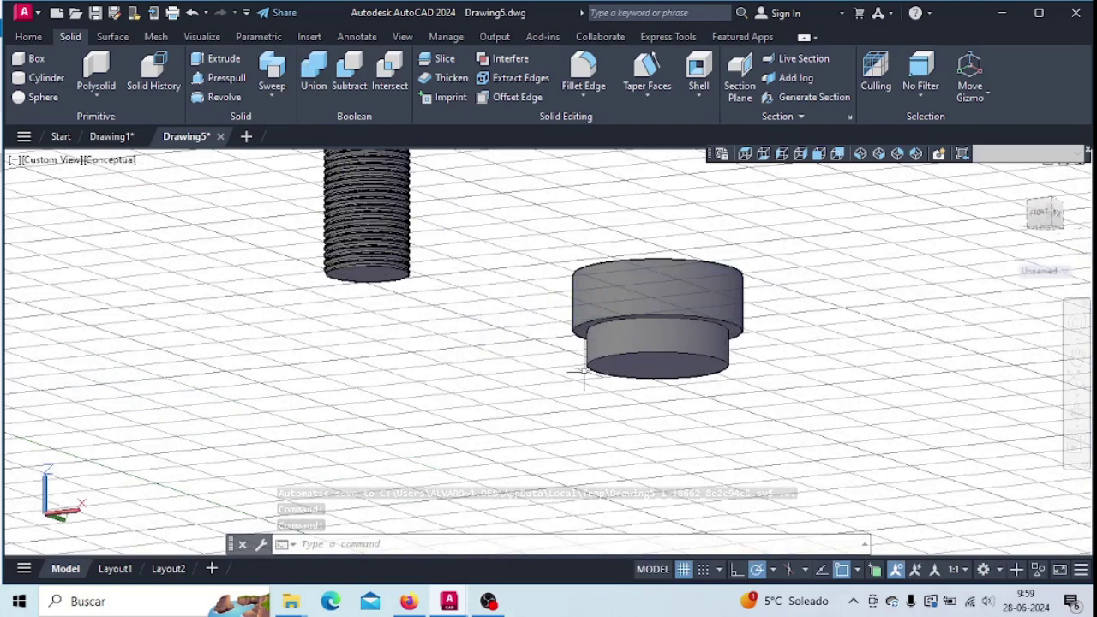
scroll(656, 331, "up", 1)
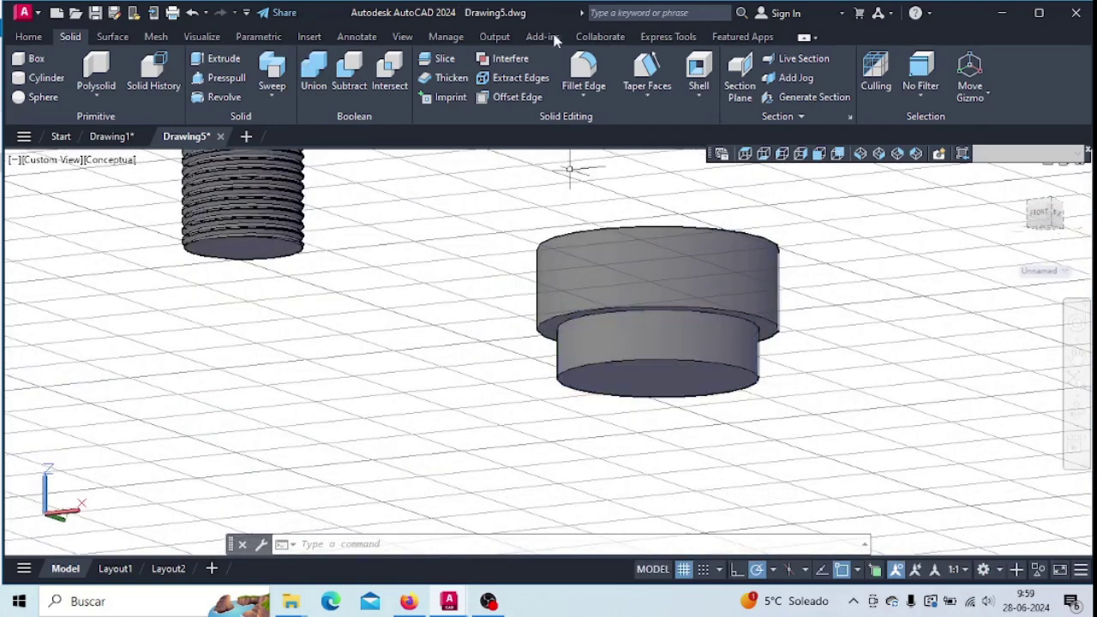
left_click(588, 104)
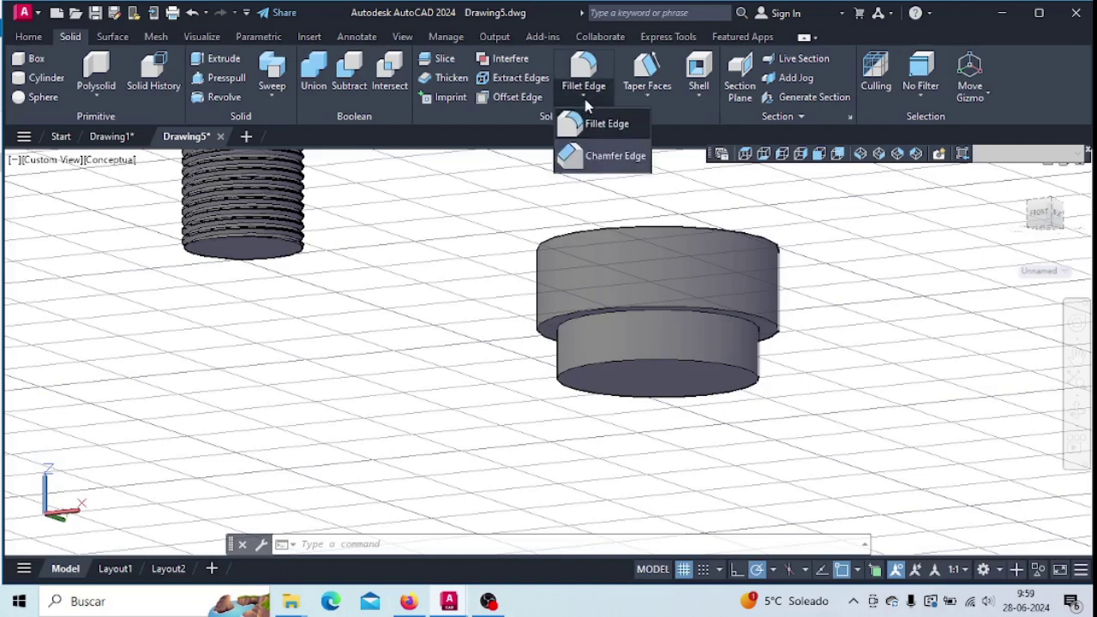
left_click(588, 103)
left_click(588, 103)
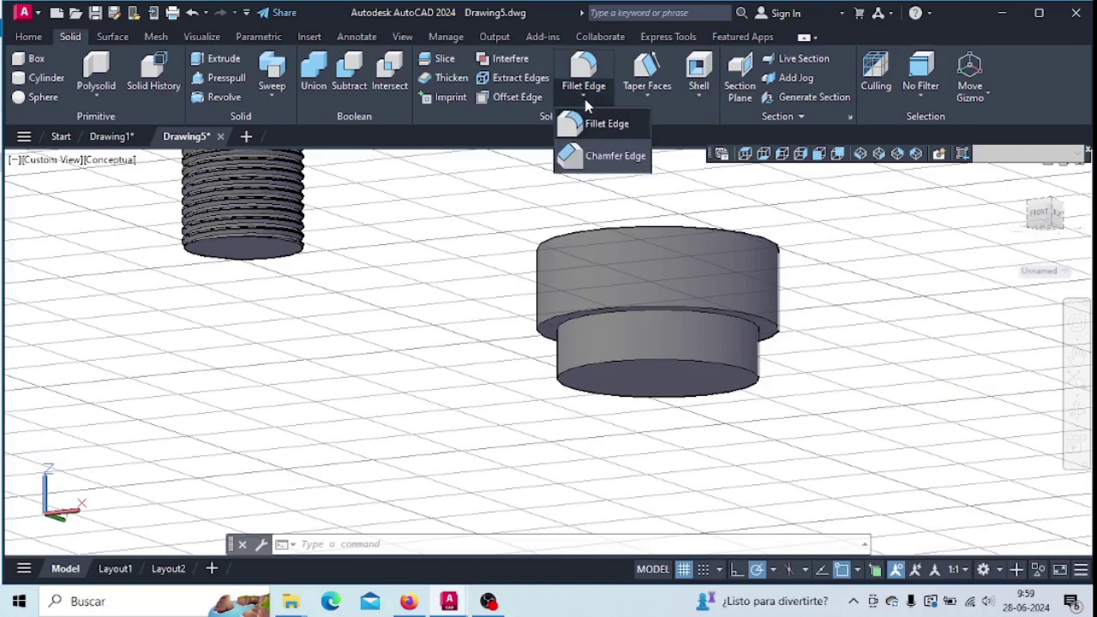
left_click(602, 158)
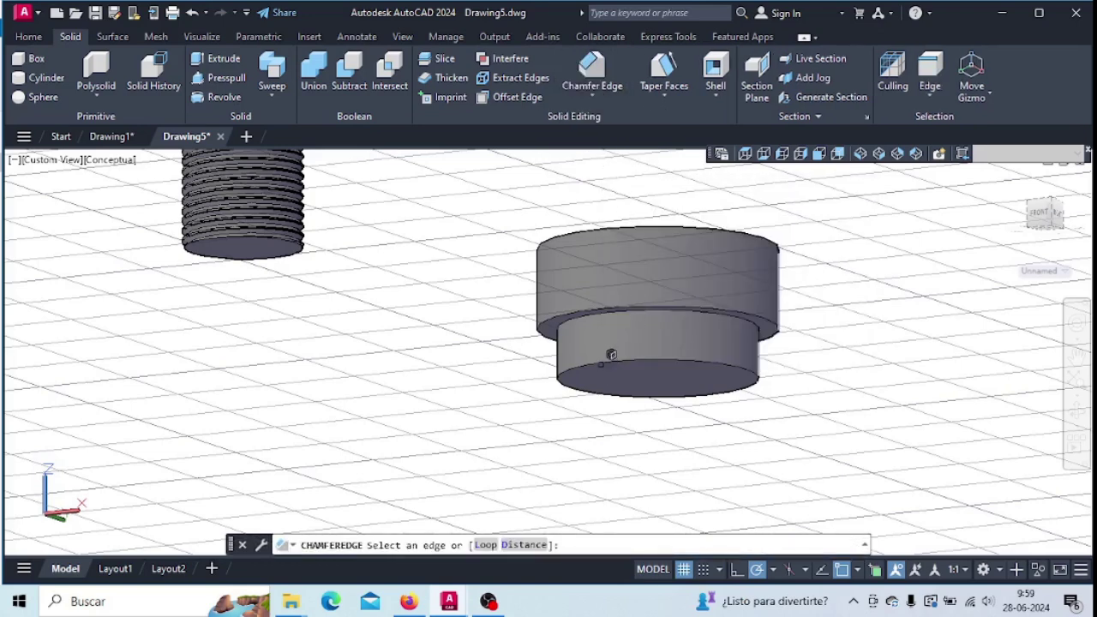
scroll(620, 349, "up", 3)
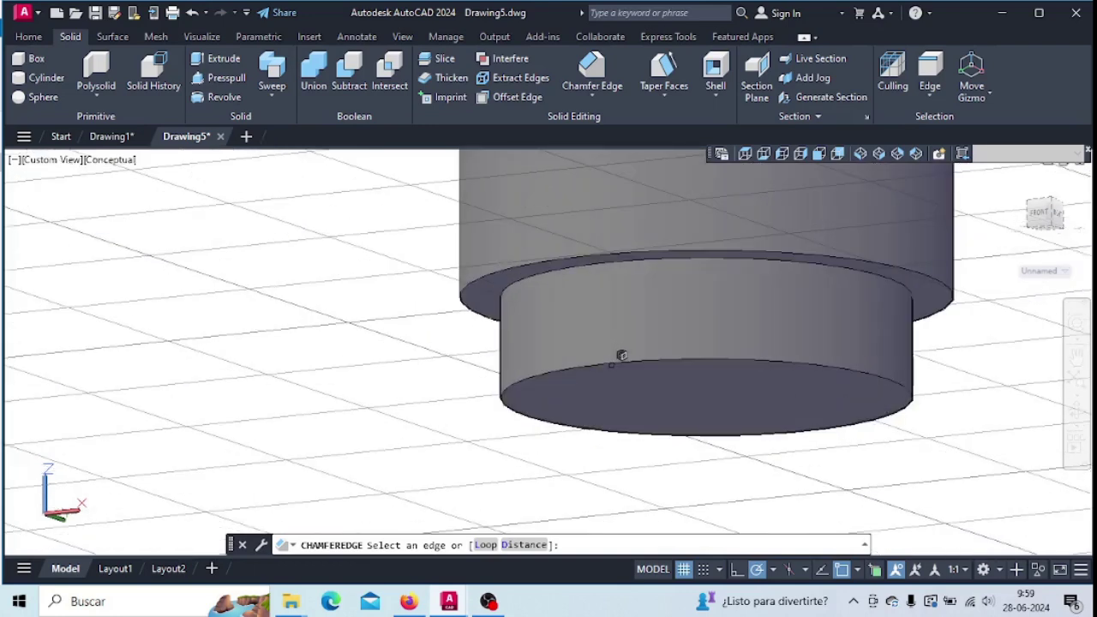
left_click(618, 353)
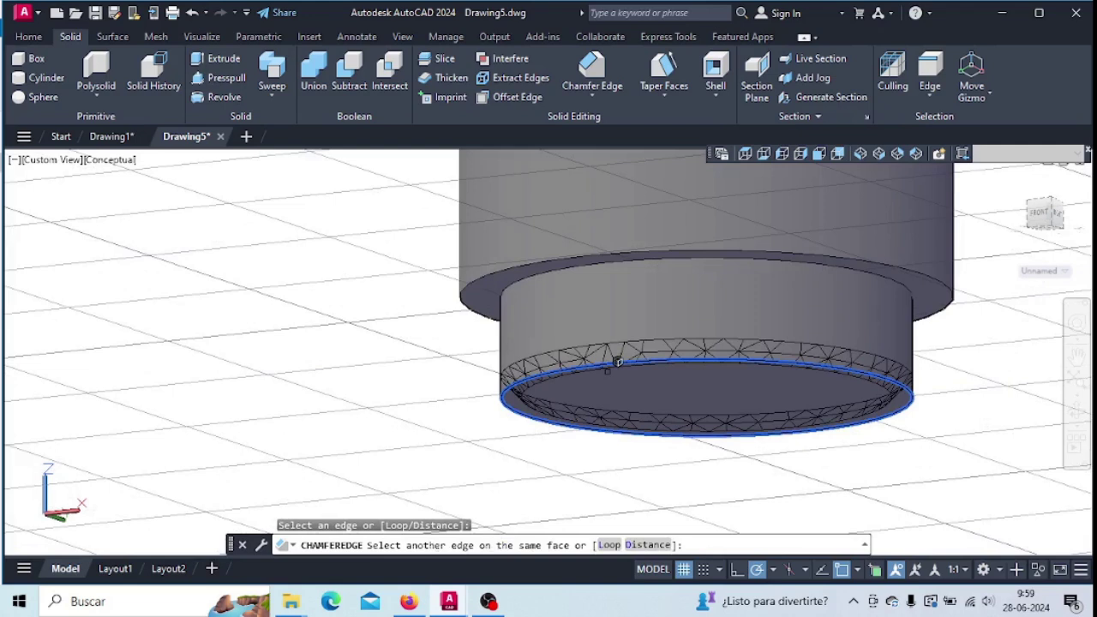
left_click(647, 545)
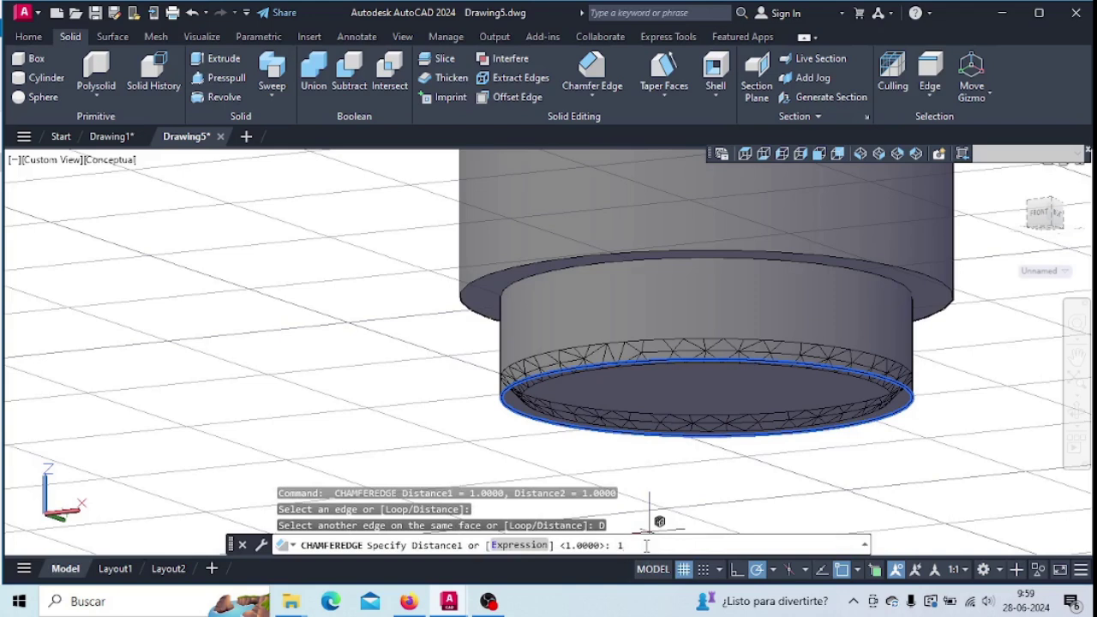
key("Return")
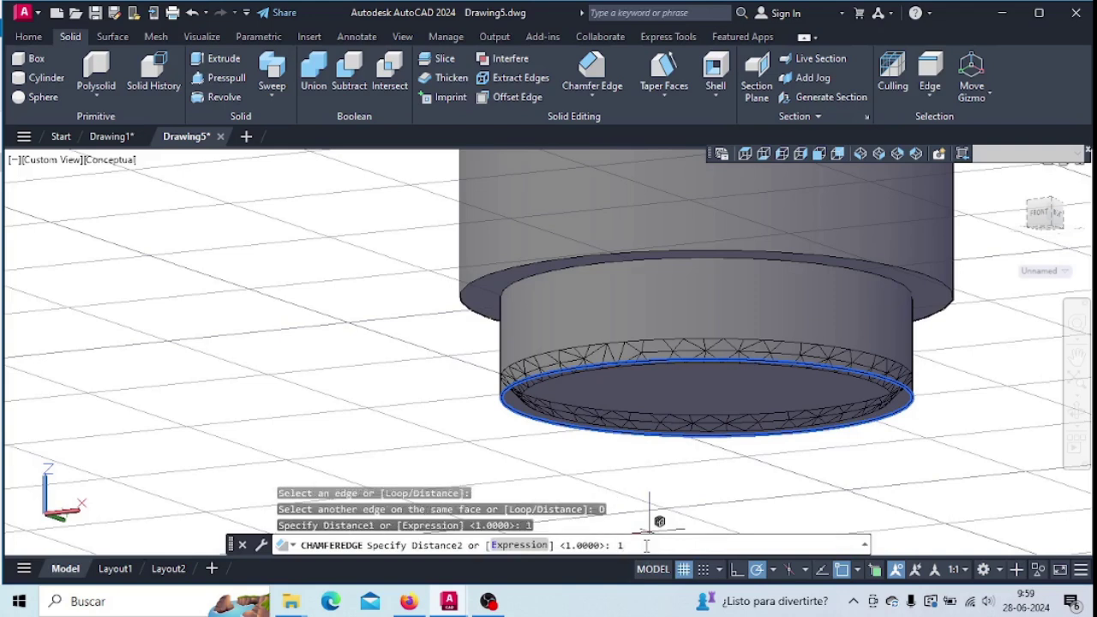
type("1")
key("Return")
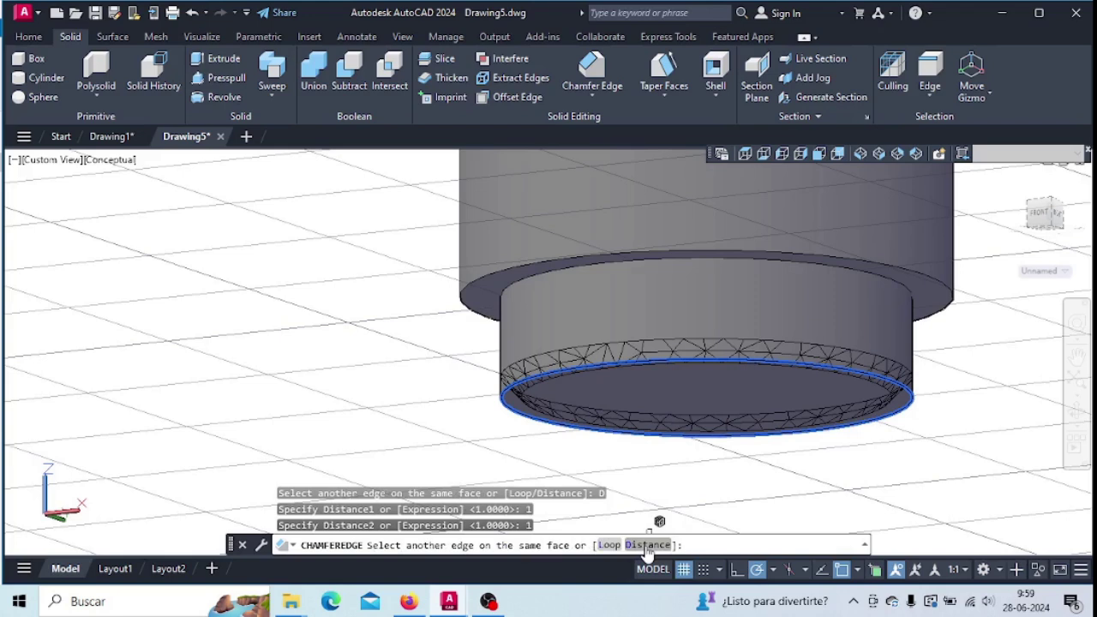
key("Return")
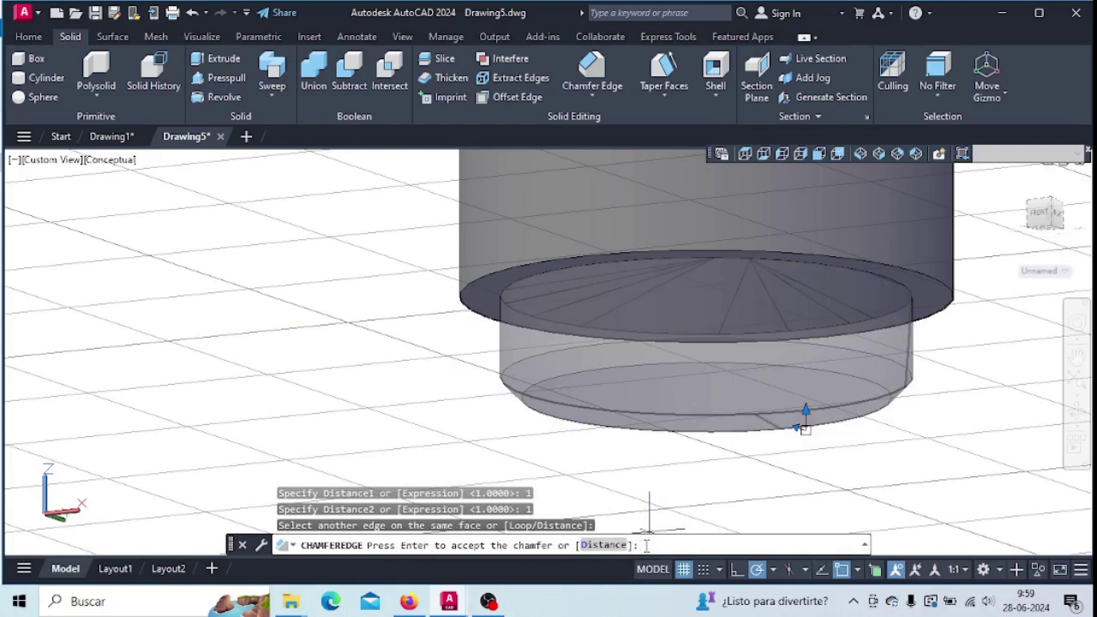
key("Return")
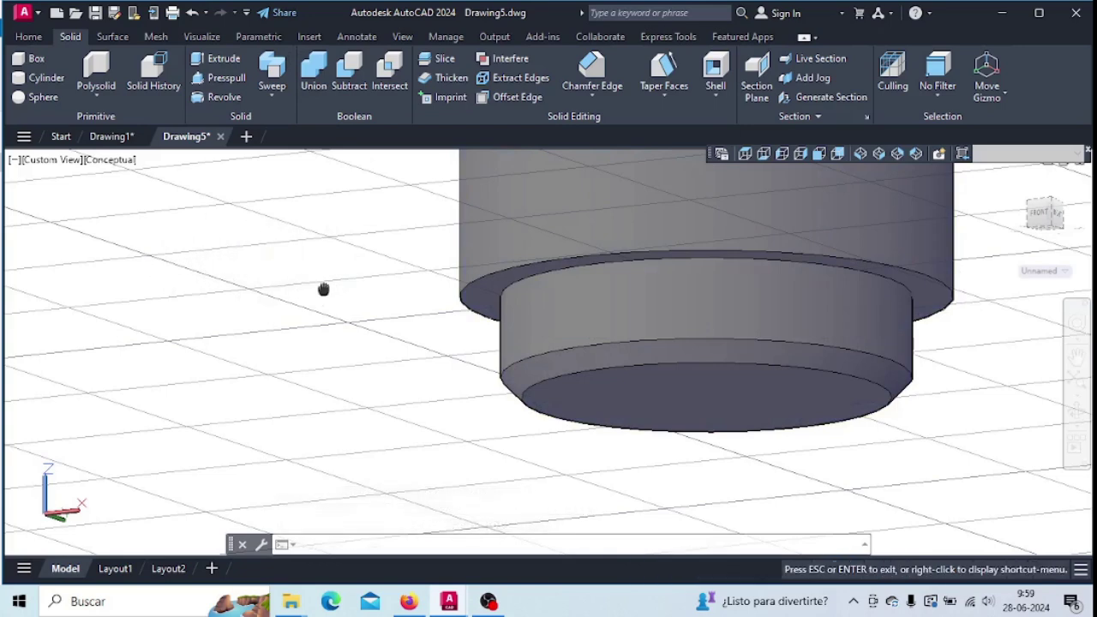
Chamfer the top edge of the large head cylinder with both distances set to 1
middle_click_drag(323, 289, 242, 405)
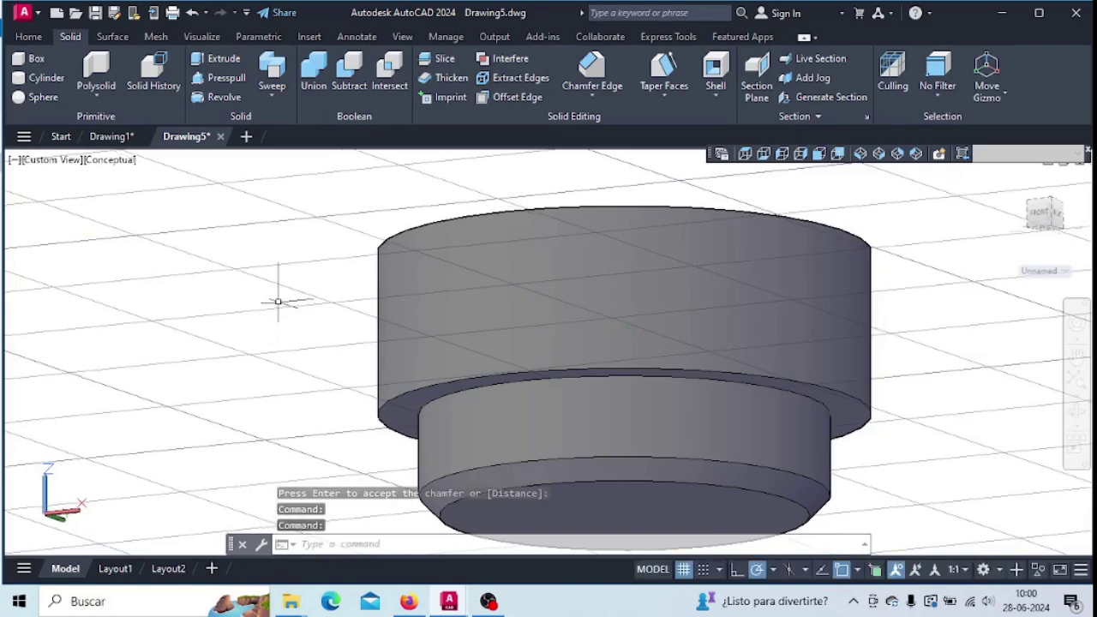
middle_click_drag(278, 303, 277, 340, "shift")
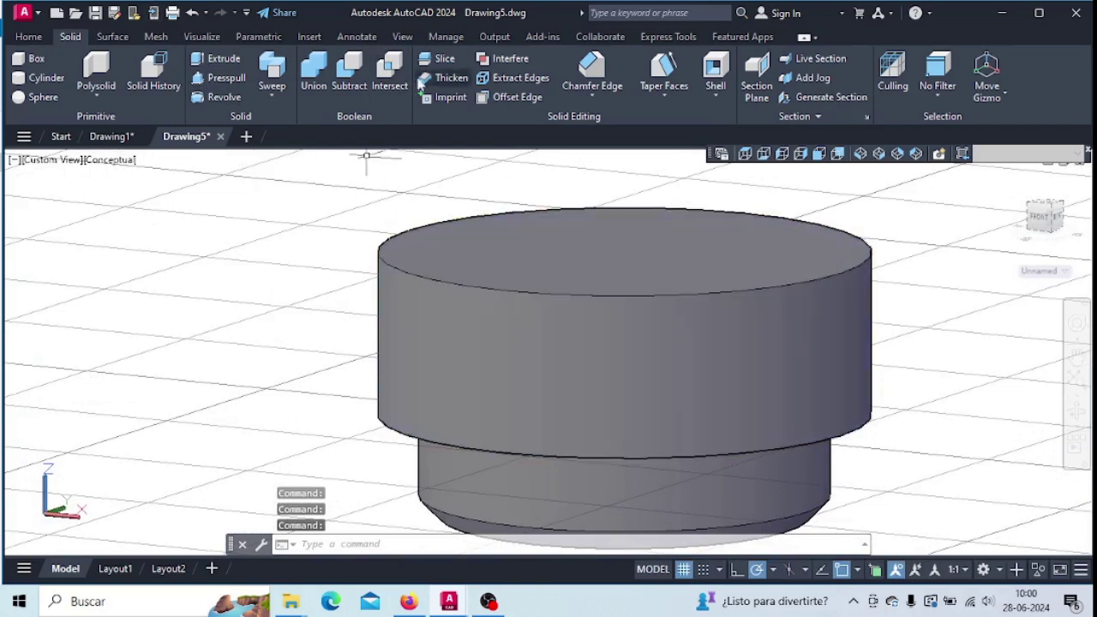
left_click(592, 69)
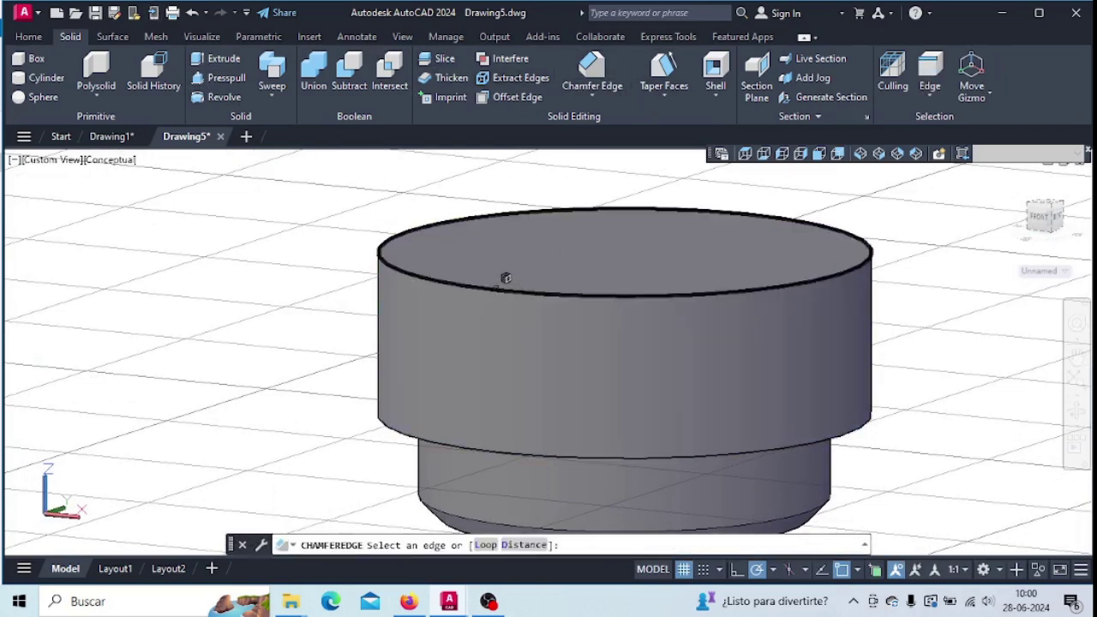
left_click(506, 278)
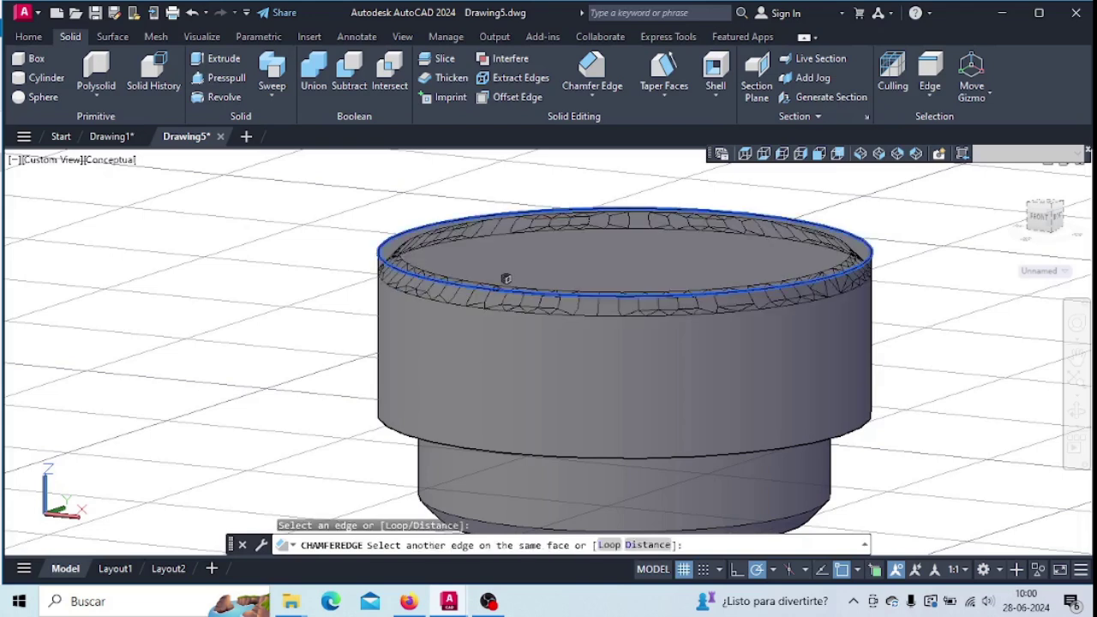
left_click(647, 546)
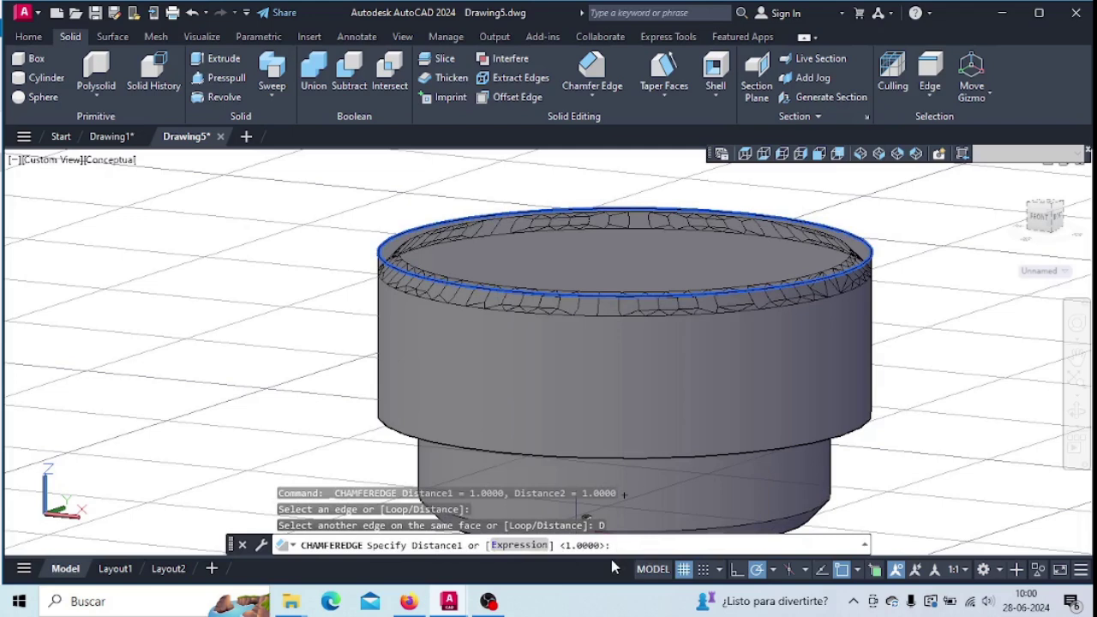
type("1")
key("Return")
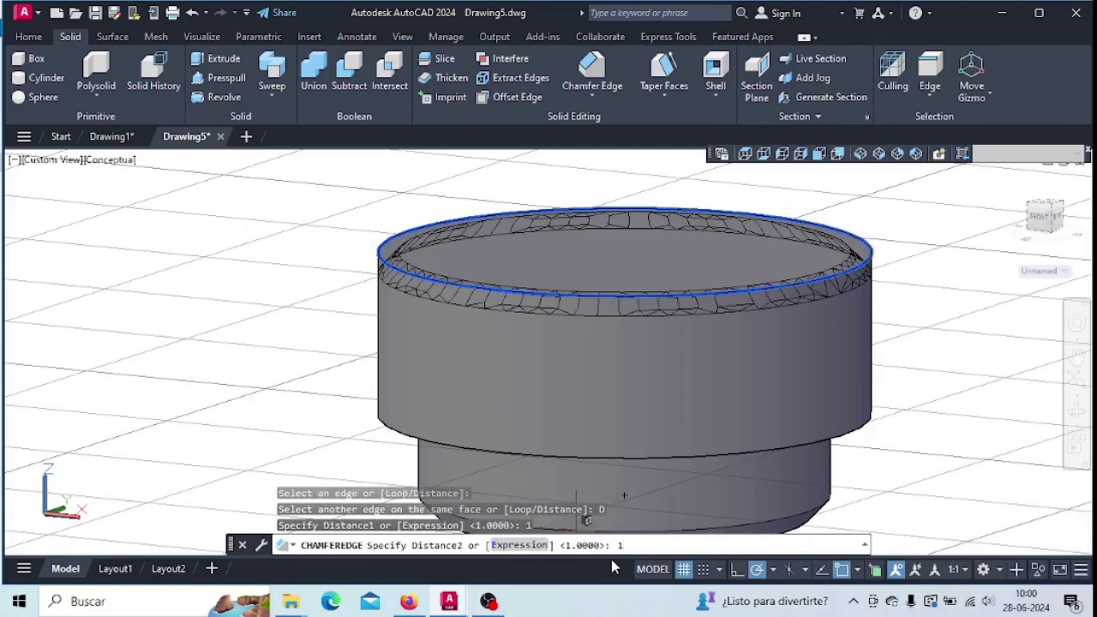
key("Return")
key("Return")
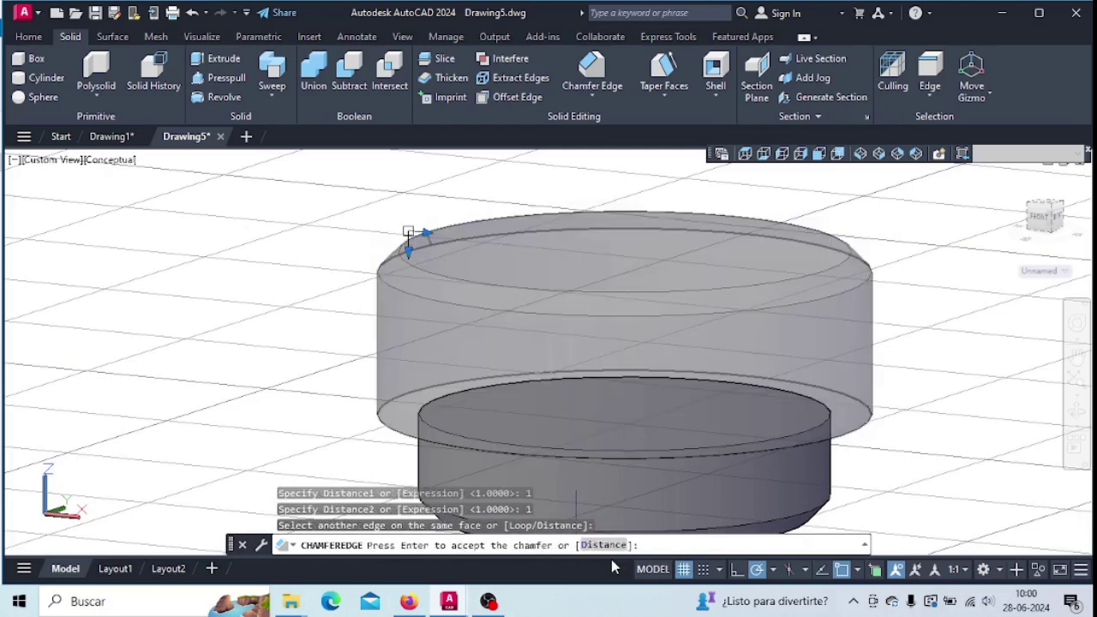
middle_click_drag(945, 455, 862, 350)
key("Return")
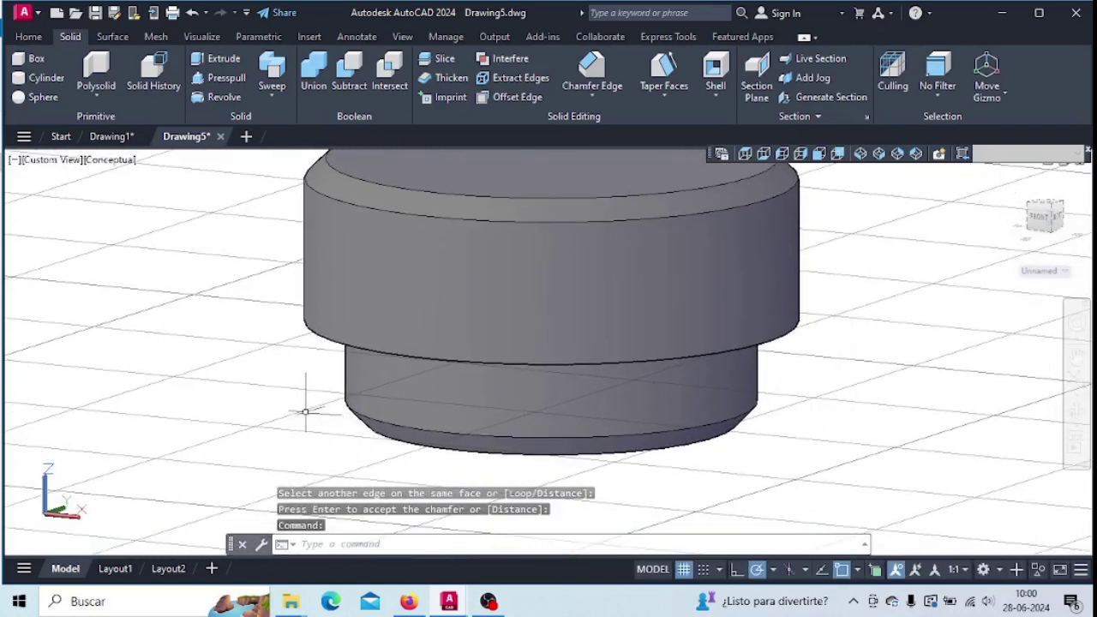
Fillet the bottom edge of the large head cylinder with a radius of 1
middle_click_drag(303, 411, 319, 381, "shift")
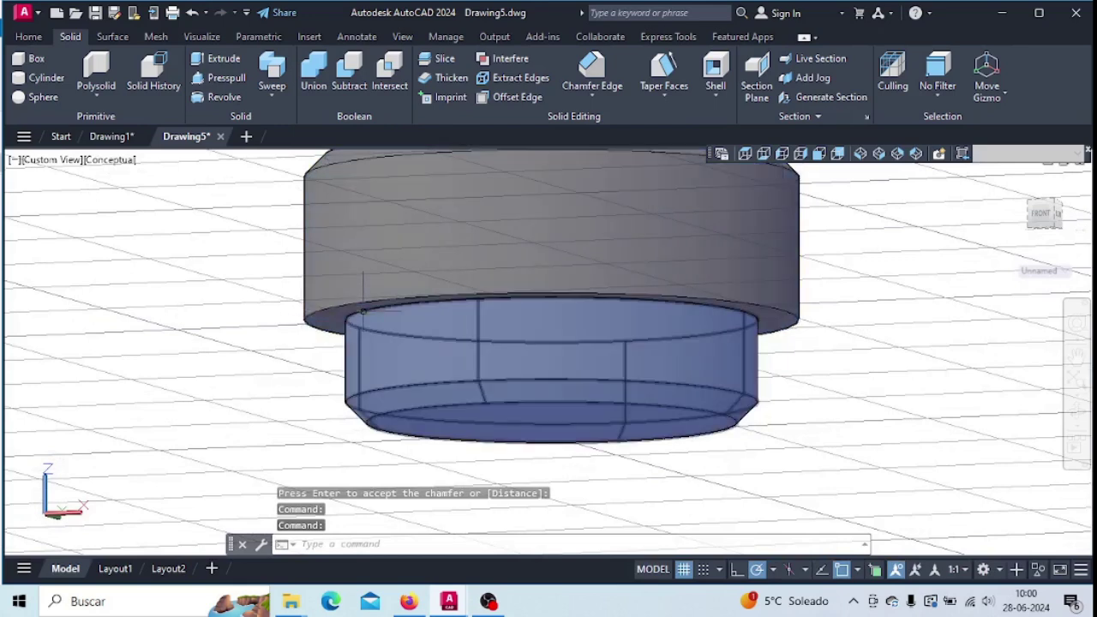
left_click(591, 91)
left_click(608, 126)
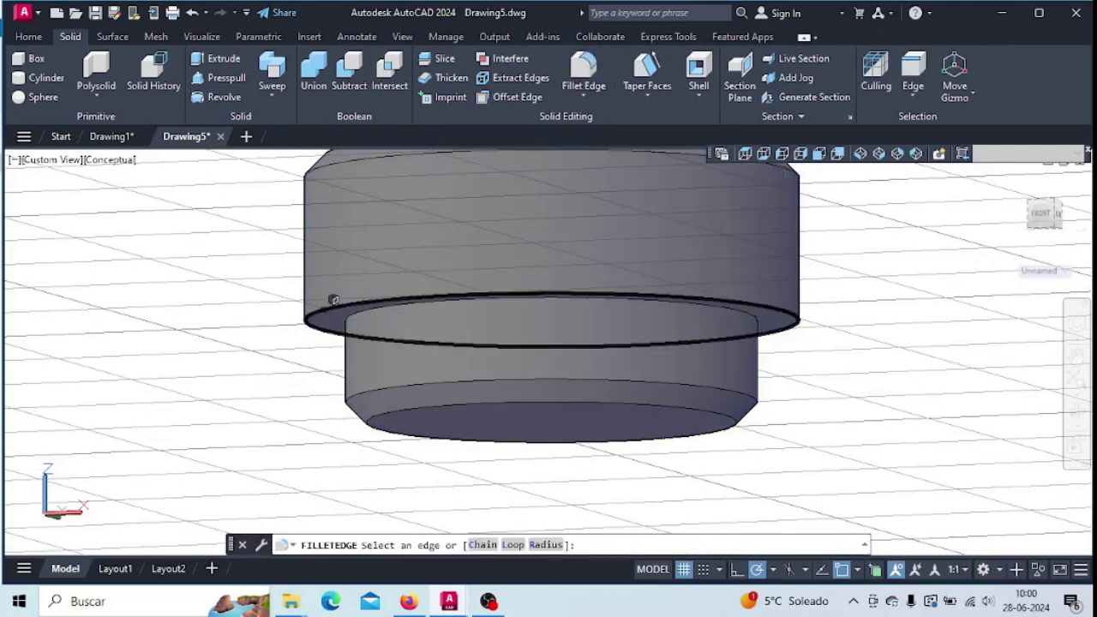
left_click(332, 305)
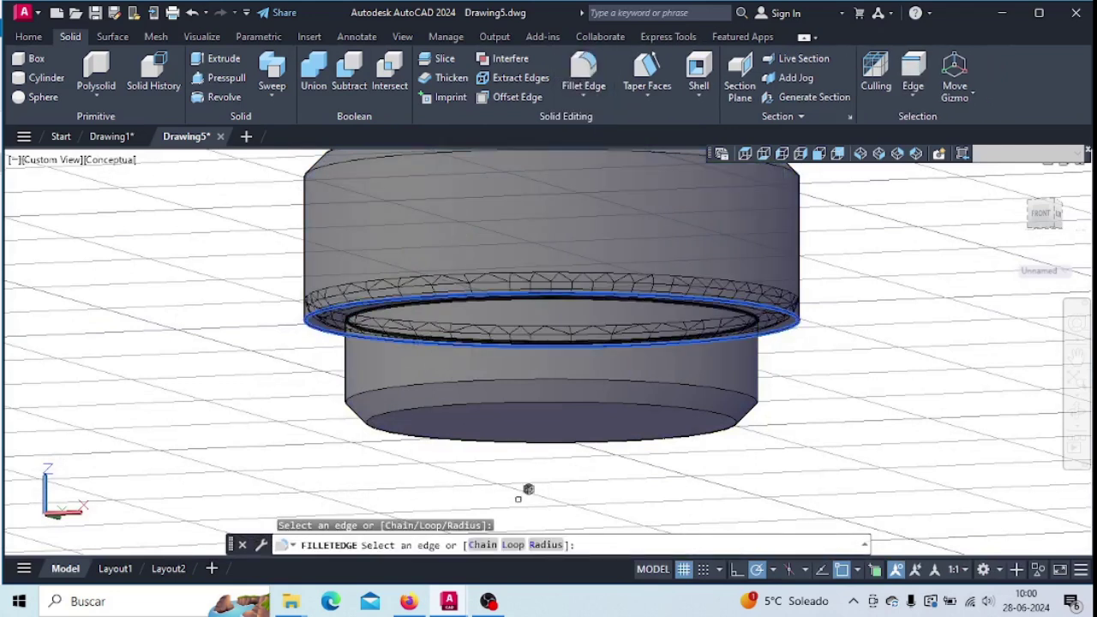
type("R")
key("Return")
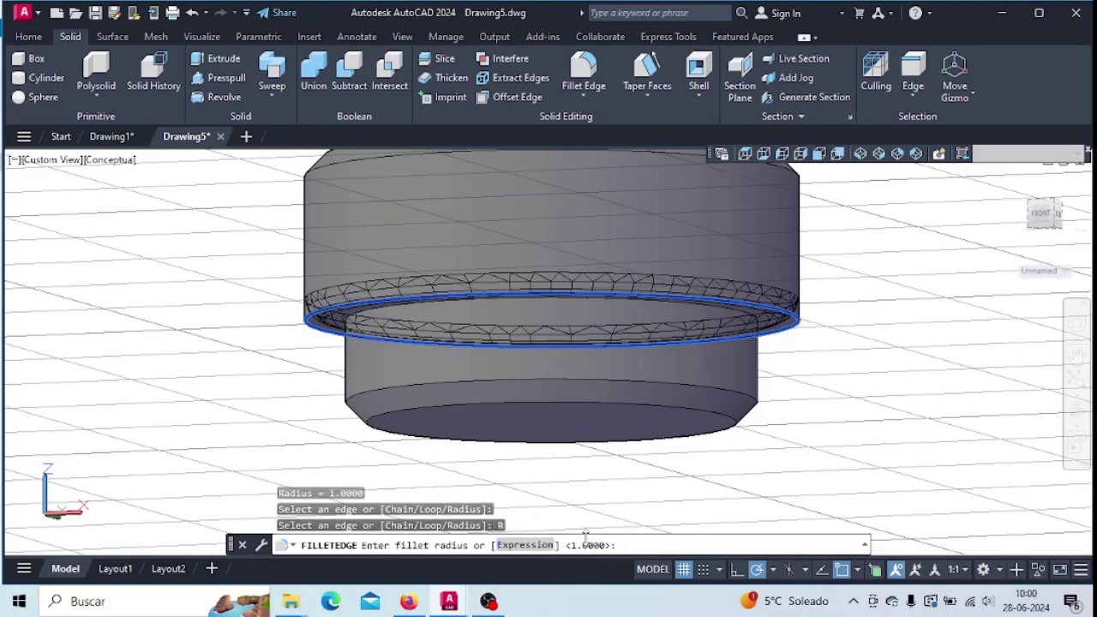
type("1")
key("Return")
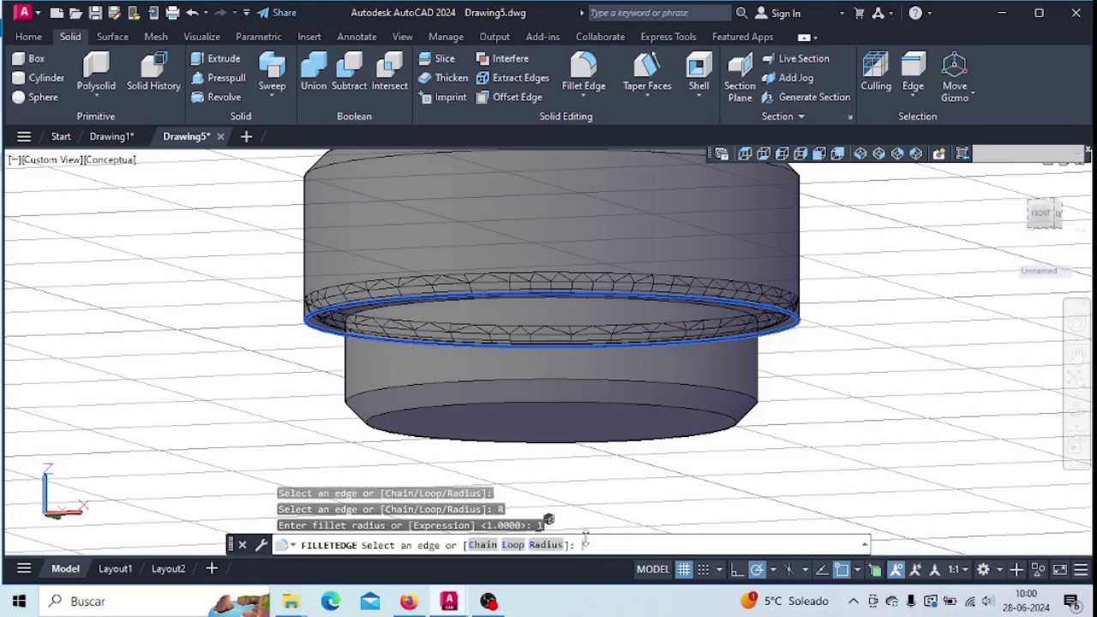
key("Return")
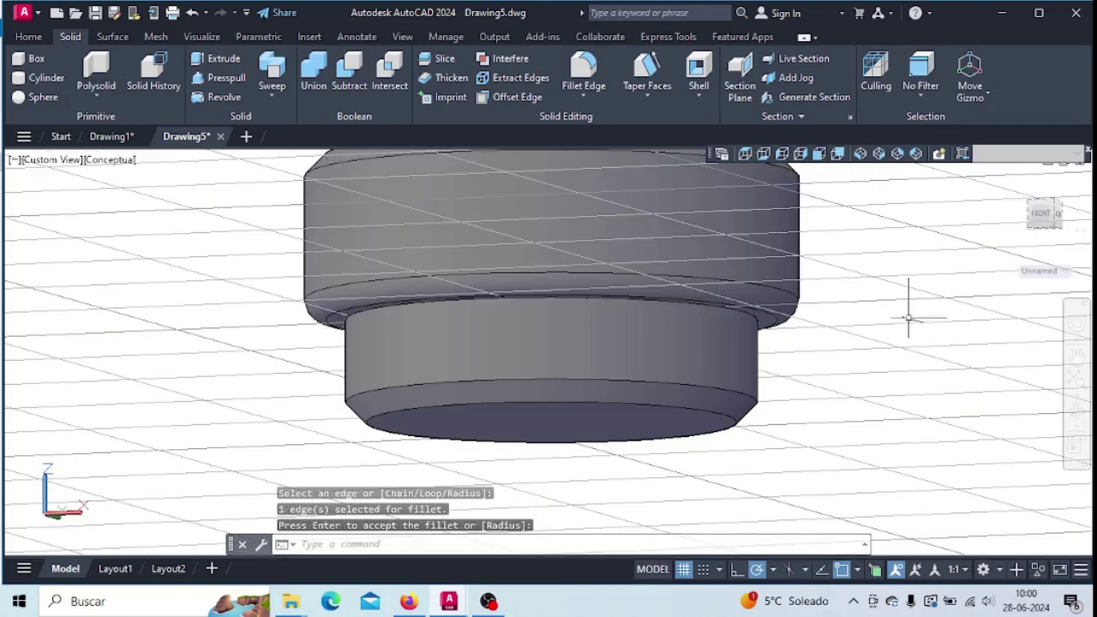
Union the large head cylinder and the smaller cylinder beneath it into a single solid
middle_click_drag(919, 309, 856, 310, "shift")
key("Return")
left_click(651, 364)
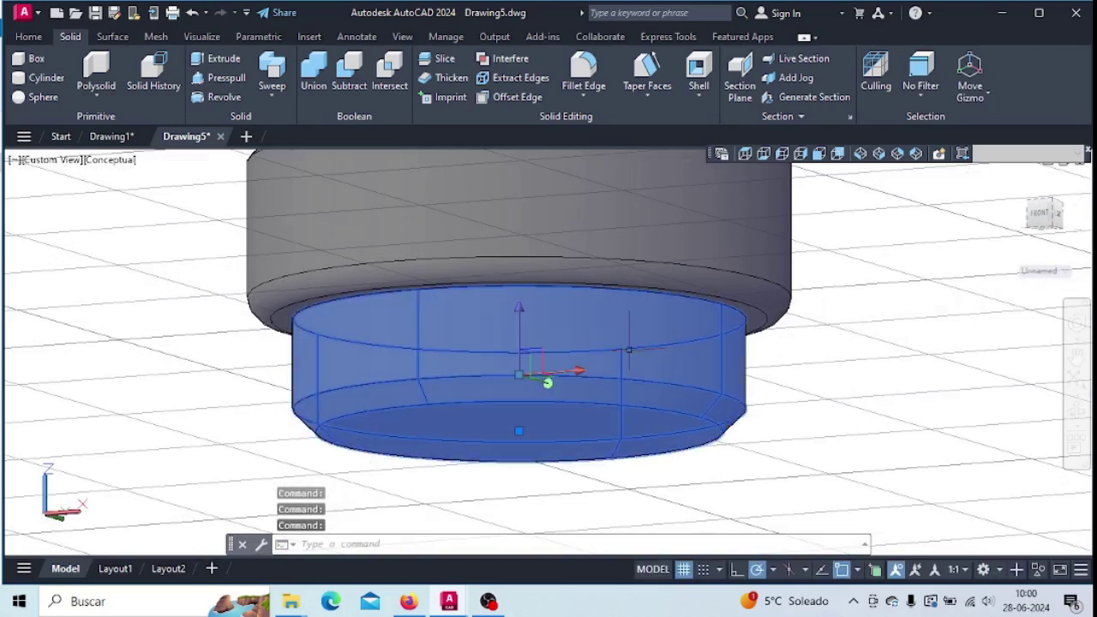
left_click(608, 250)
middle_click_drag(869, 331, 812, 328, "shift")
middle_click_drag(844, 379, 753, 371)
scroll(751, 371, "down", 4)
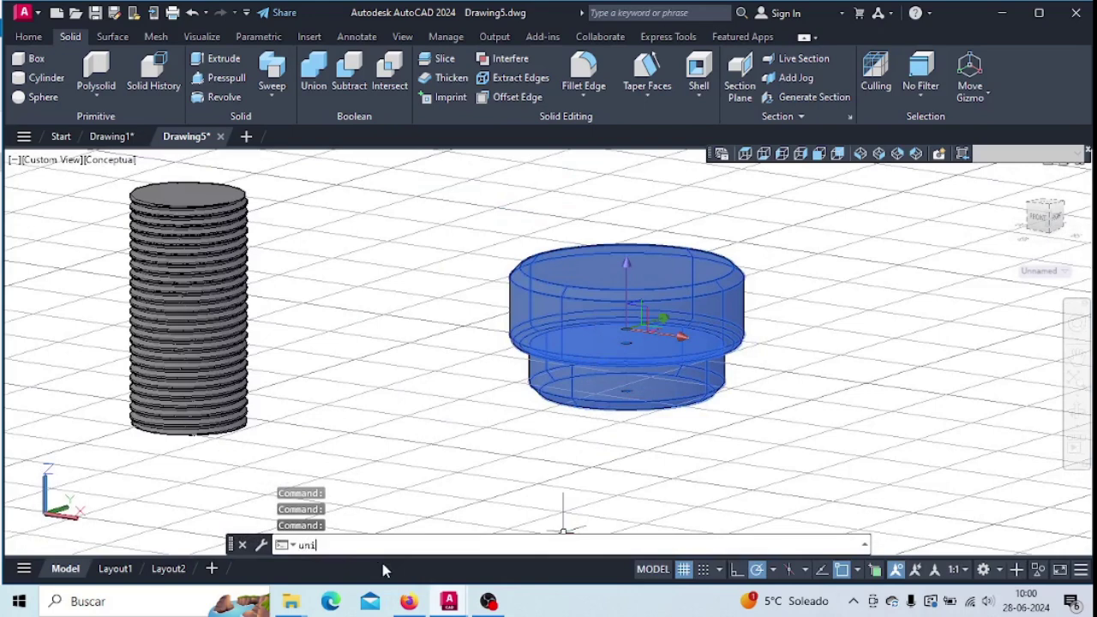
key("Return")
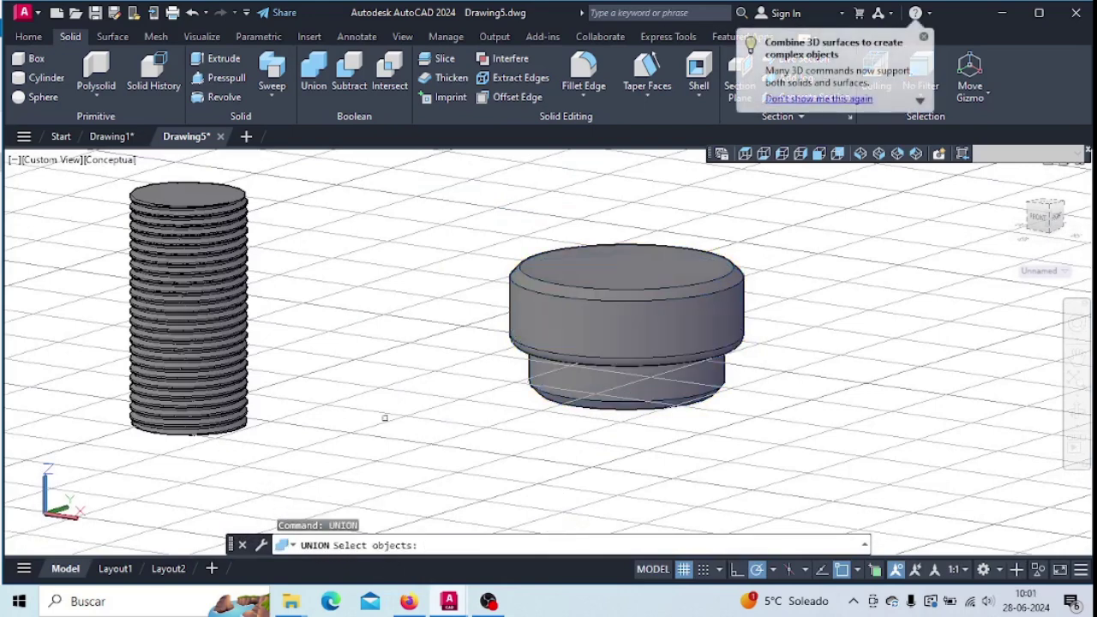
left_click(620, 387)
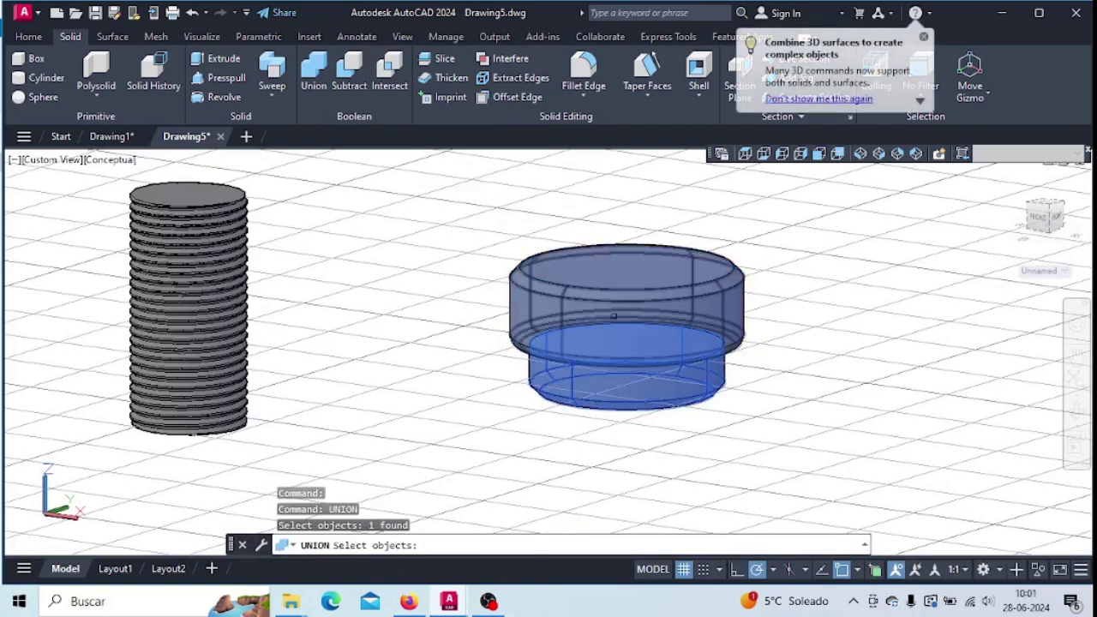
left_click(614, 312)
key("Return")
left_click(650, 339)
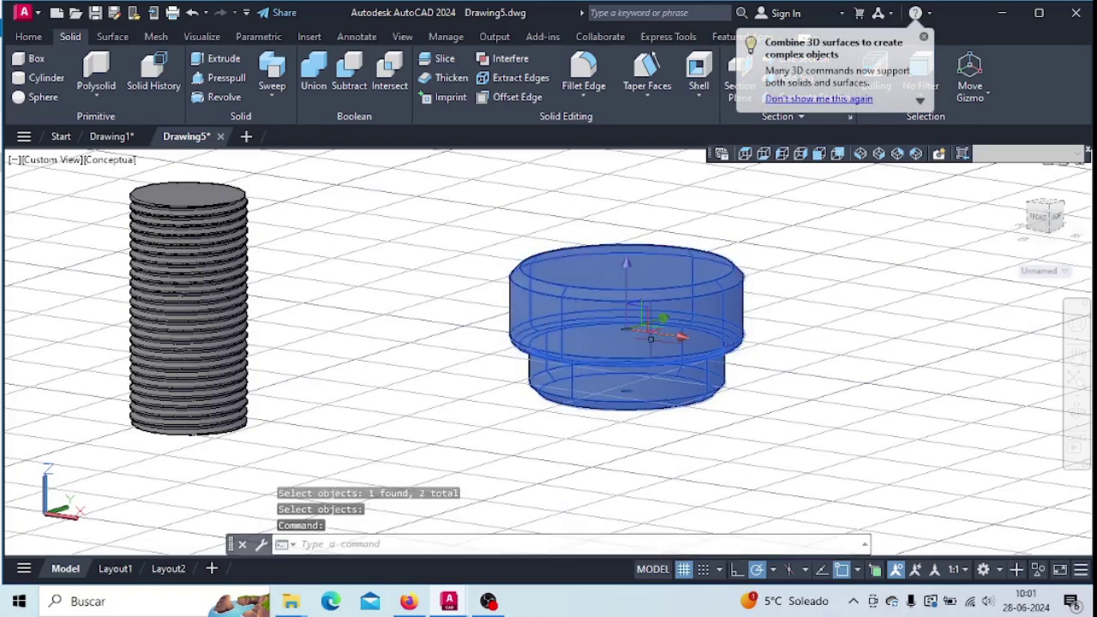
key("Escape")
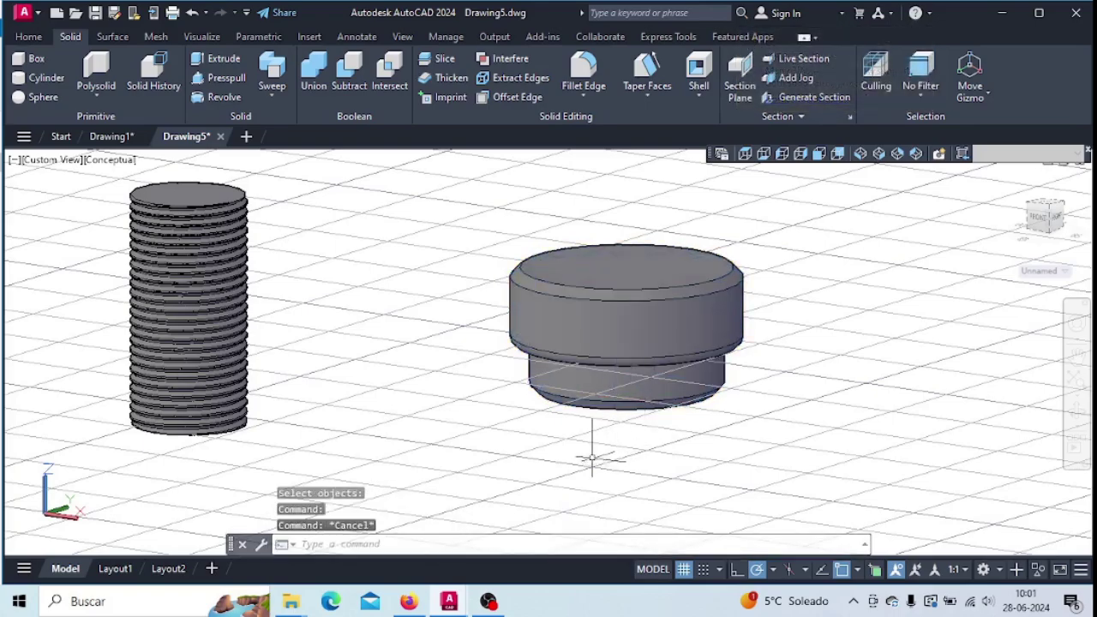
Create a helix of base and top radius 12 with 0.125 turns, from the centre of the large head cylinder's bottom face to its top face's centre
mouse_move(588, 456)
middle_mouse_down("shift")
mouse_move(565, 431)
mouse_move(577, 412)
mouse_move(588, 455)
middle_mouse_up("shift")
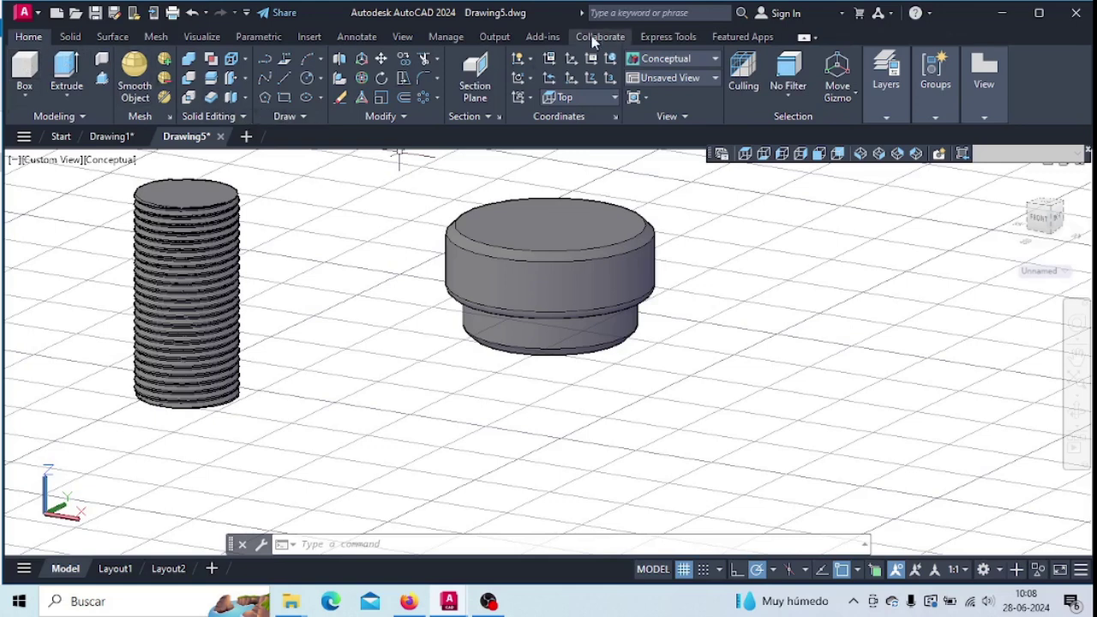
left_click(293, 118)
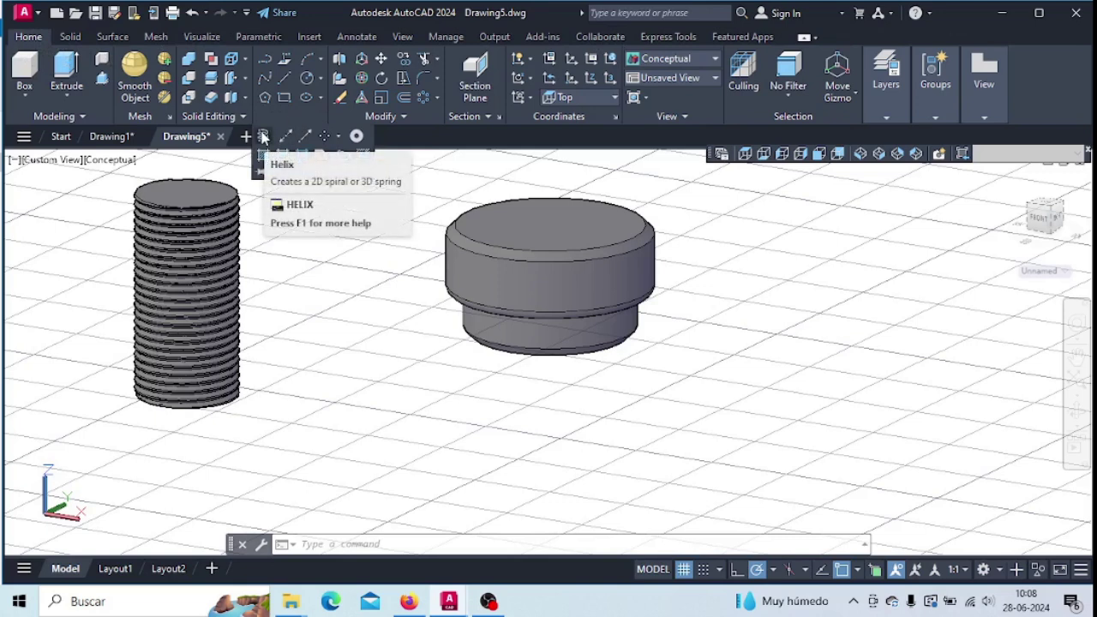
left_click(263, 138)
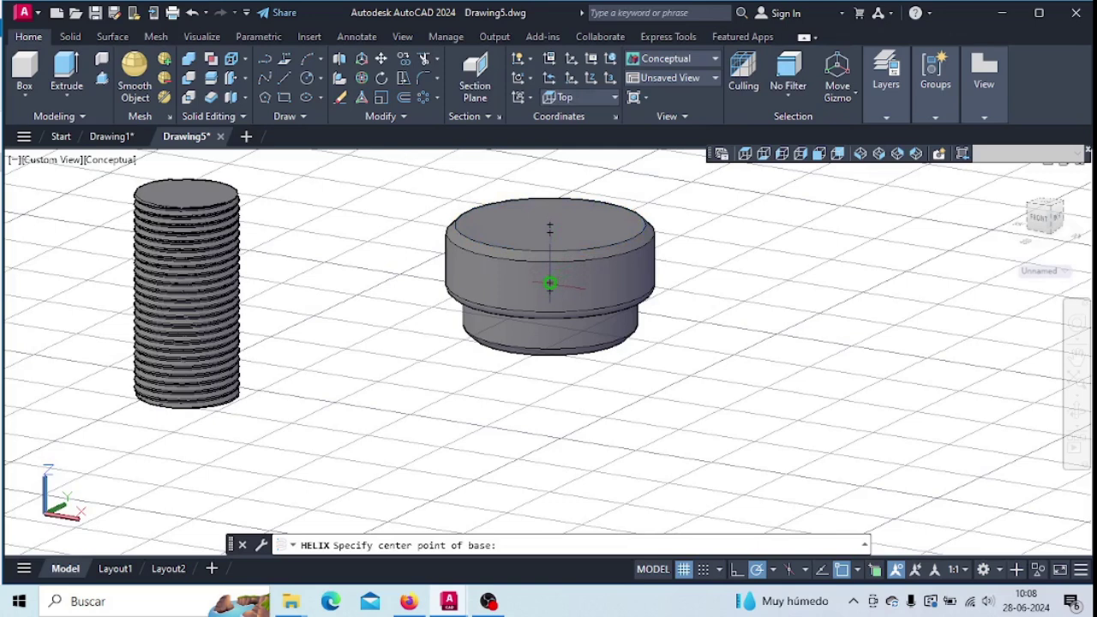
left_click(549, 291)
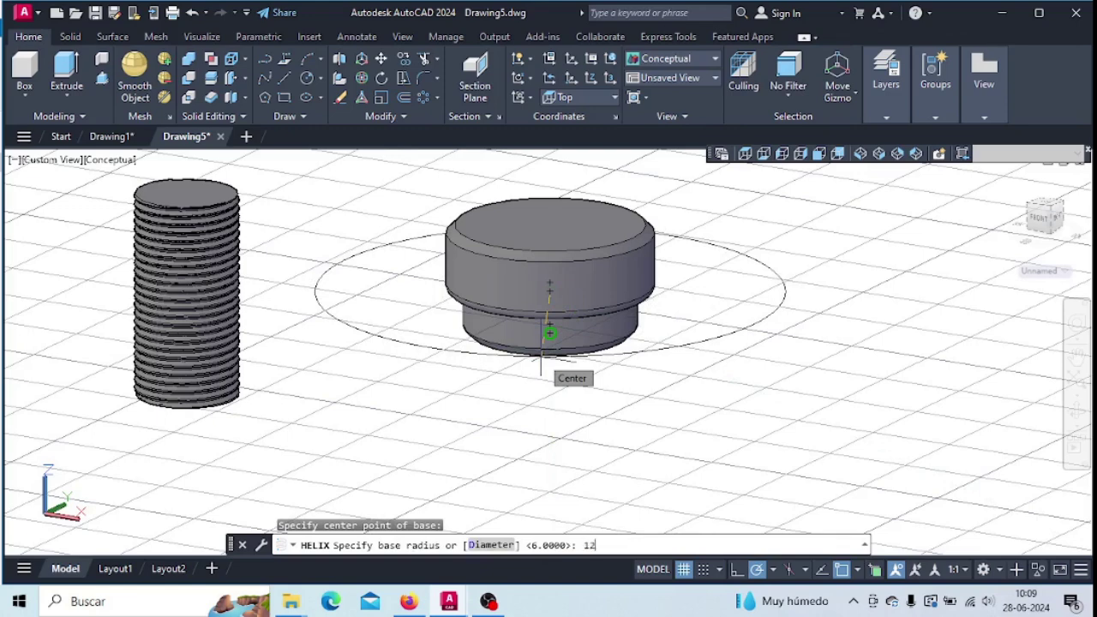
key("Return")
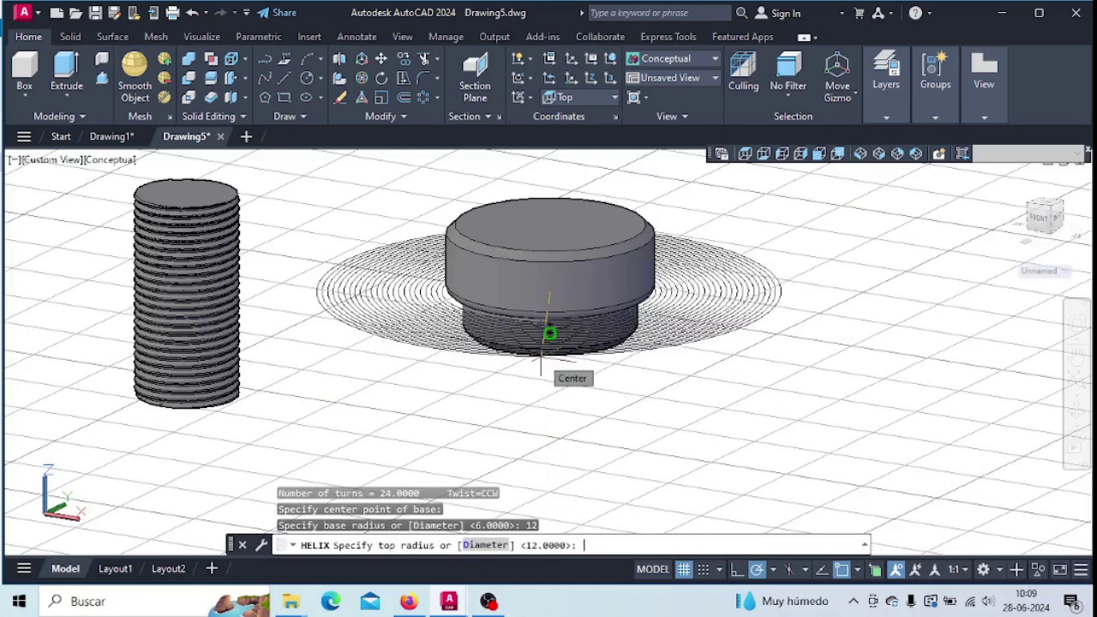
type("12")
key("Return")
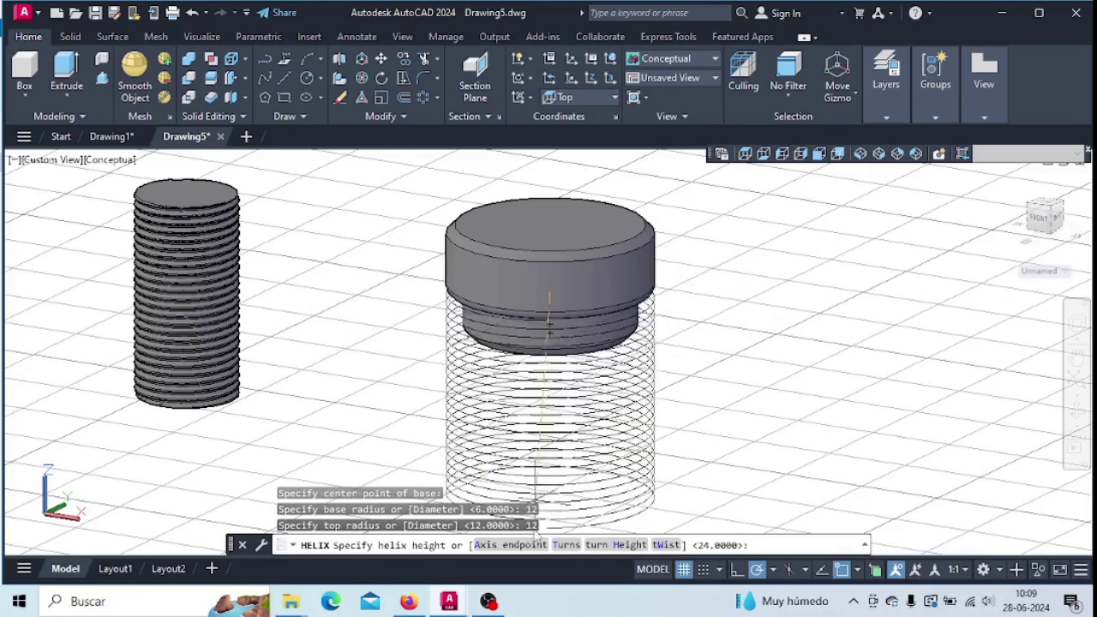
left_click(568, 545)
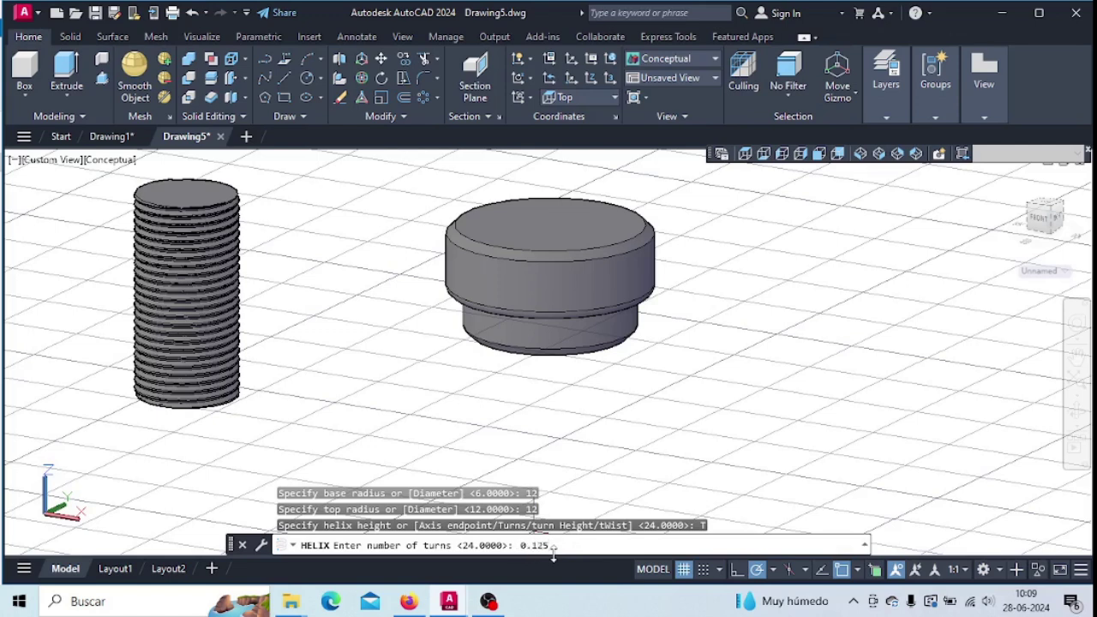
key("Return")
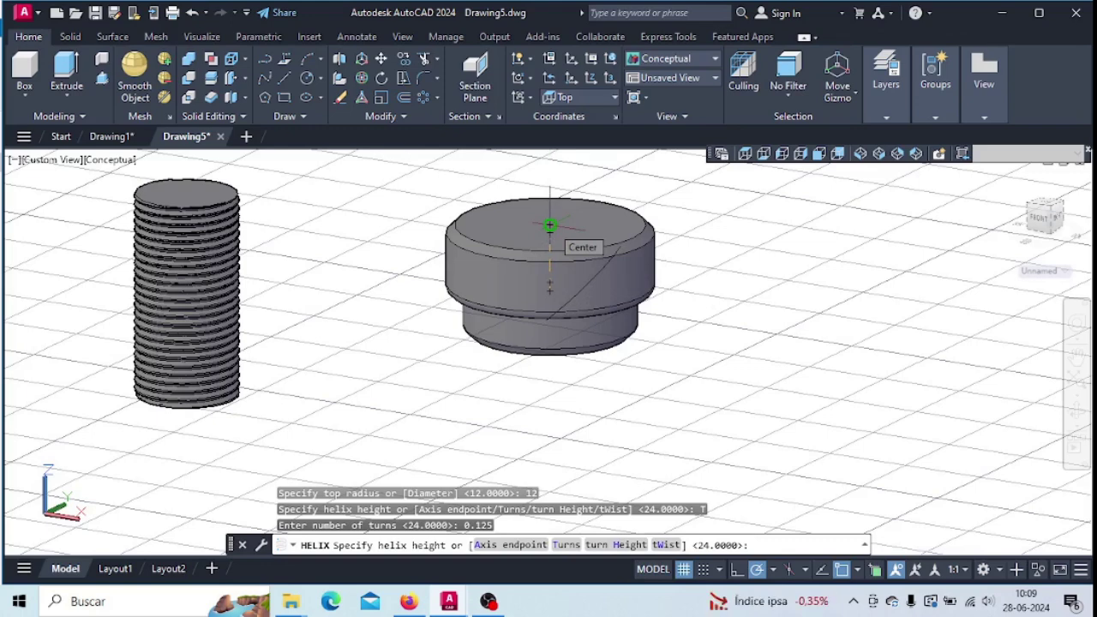
key("Return")
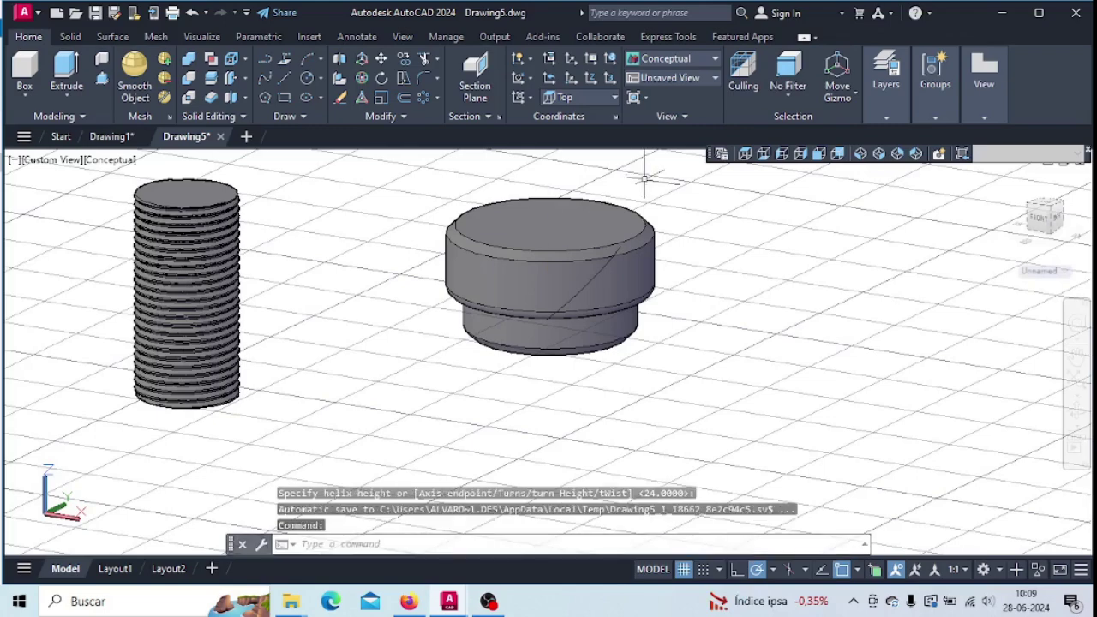
scroll(598, 334, "up", 2)
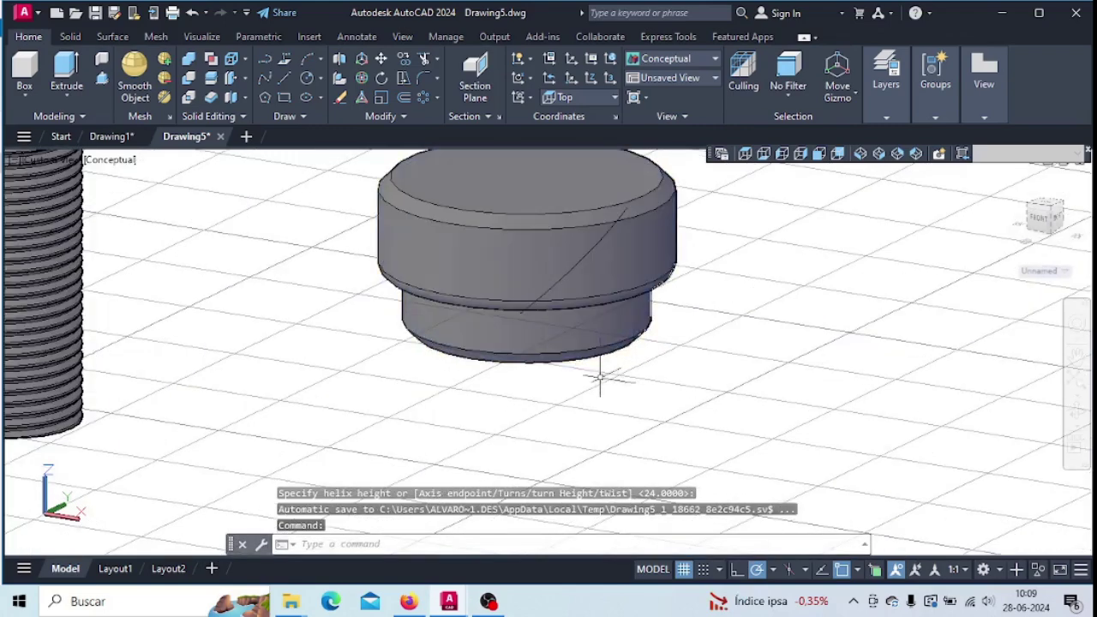
middle_click_drag(588, 385, 493, 381)
scroll(476, 276, "up", 2)
middle_click_drag(518, 318, 450, 407, "shift")
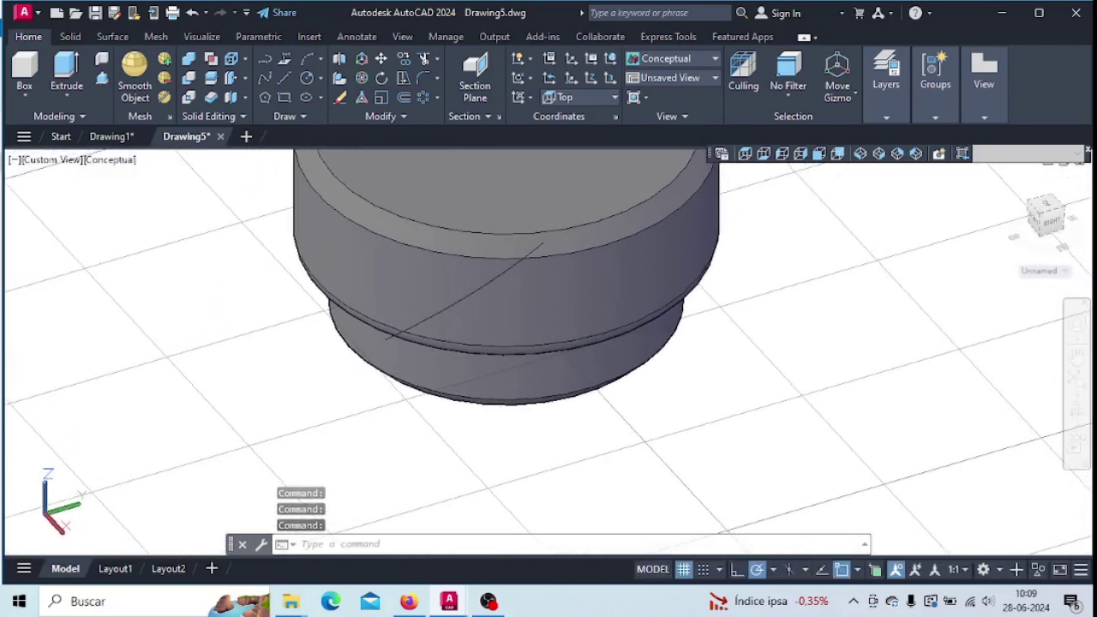
left_click(569, 403)
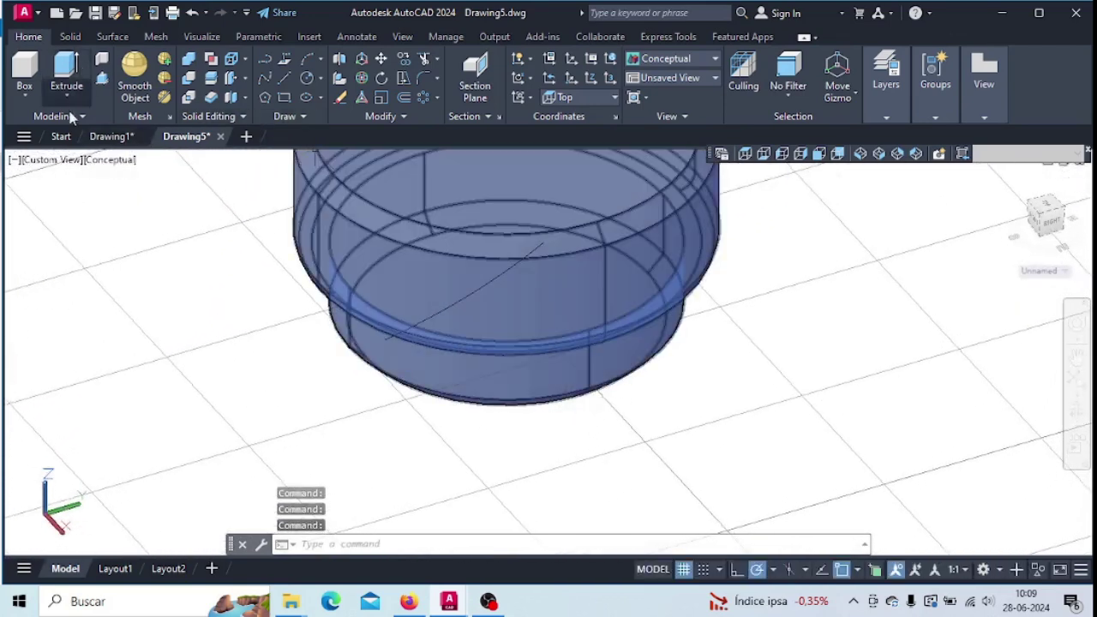
key("Escape")
Switch to the preset Top view and frame the screw head closely with free space beside it
left_click(52, 159)
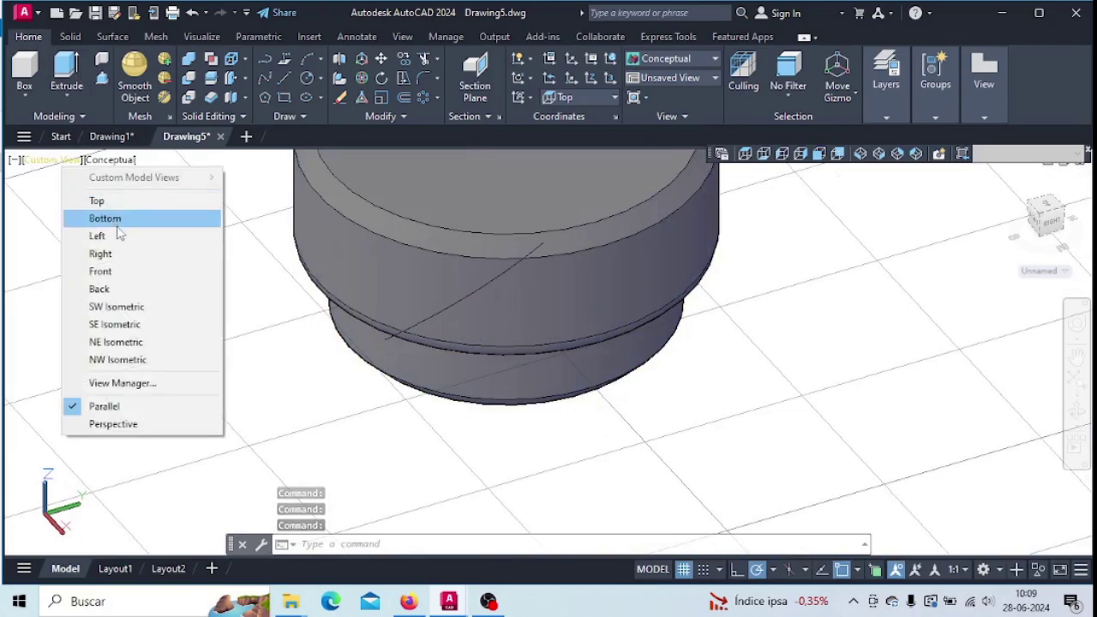
left_click(94, 200)
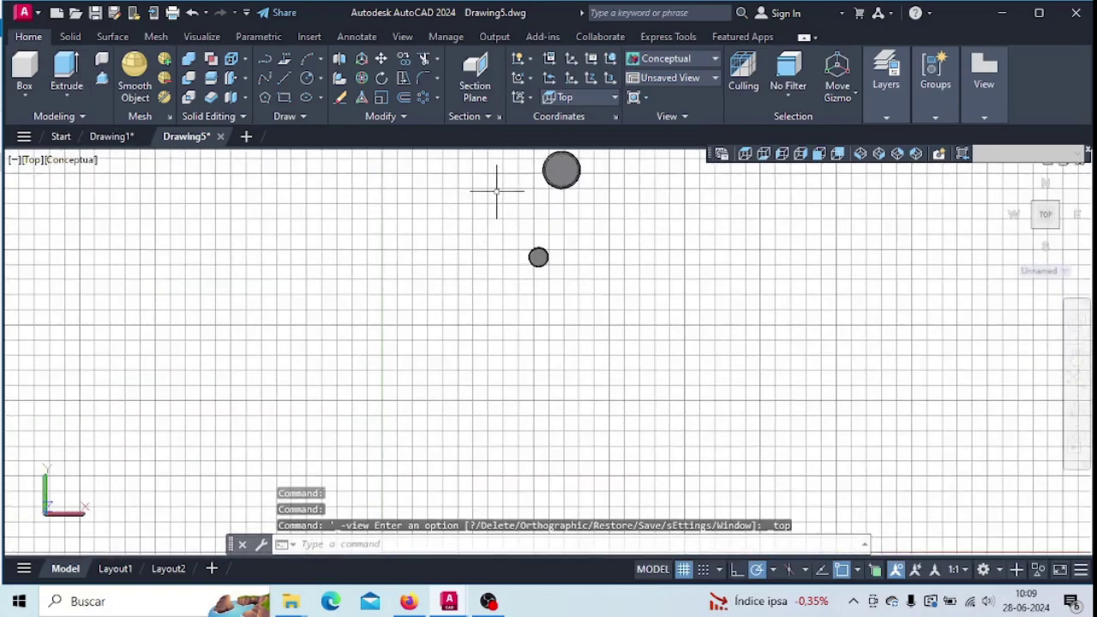
middle_click_drag(502, 188, 466, 257)
scroll(466, 257, "up", 6)
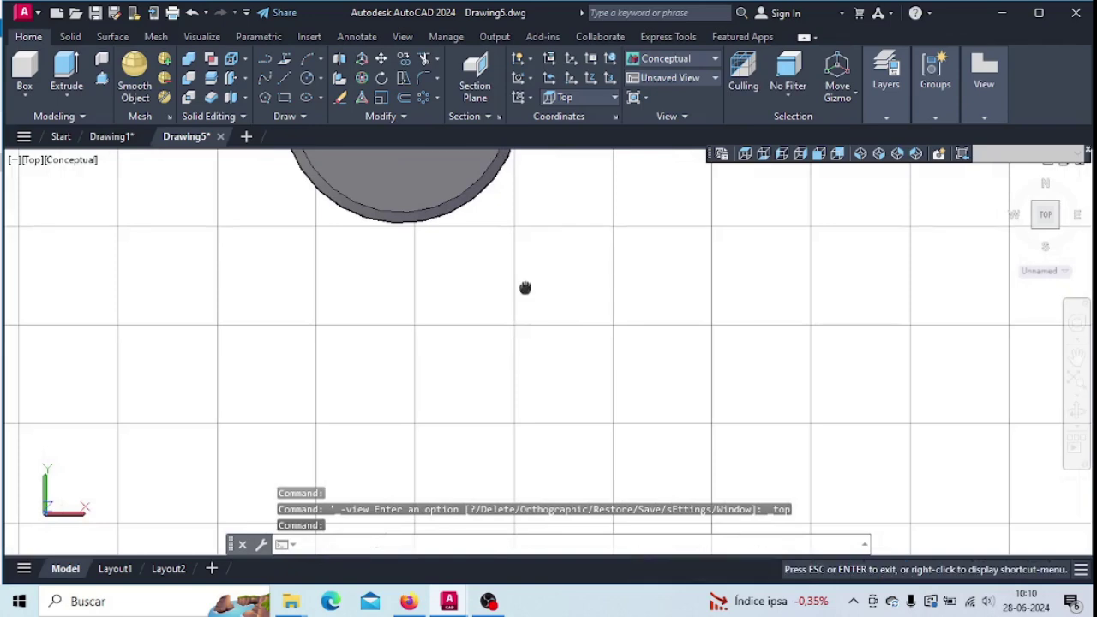
middle_click_drag(526, 245, 591, 374)
scroll(576, 292, "up", 2)
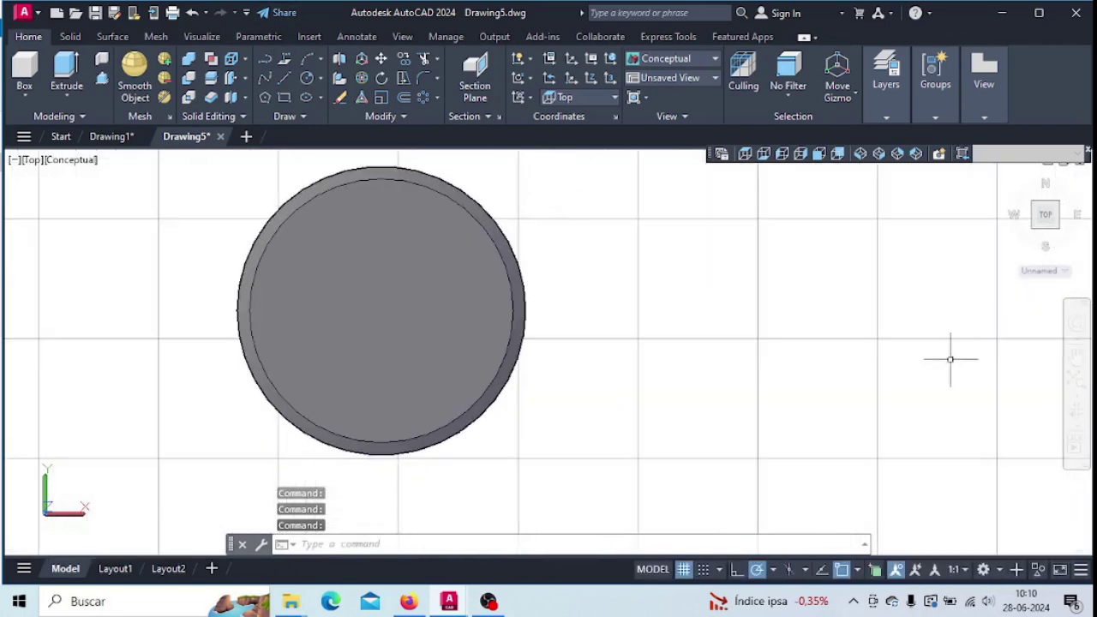
Draw a rectangle 0.6 long and 0.6 wide in the empty space beside the head
left_click(284, 98)
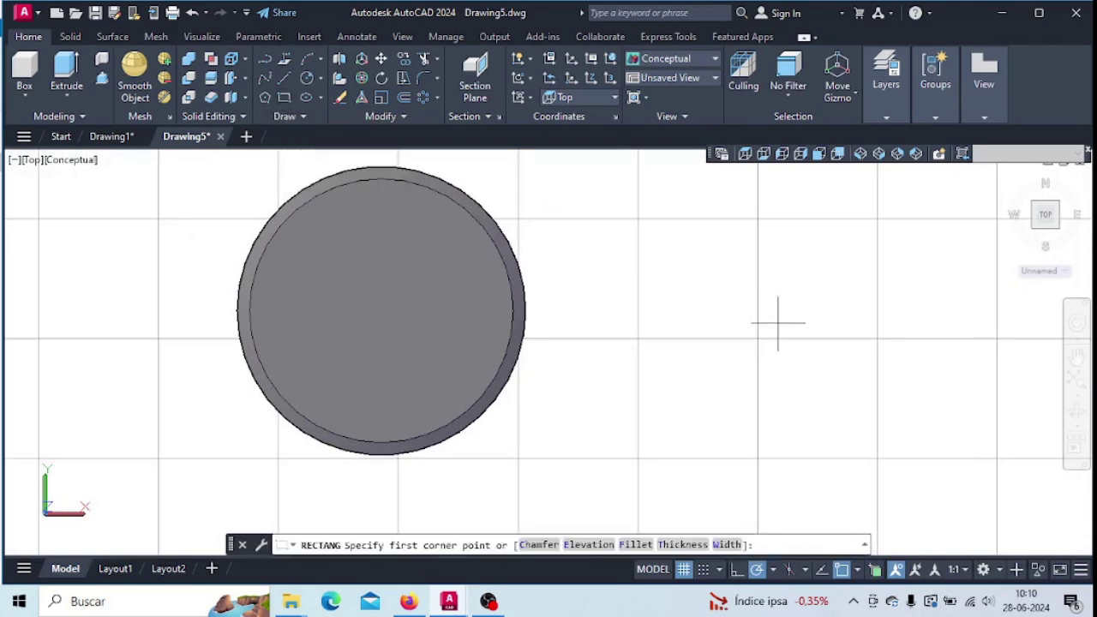
left_click(727, 239)
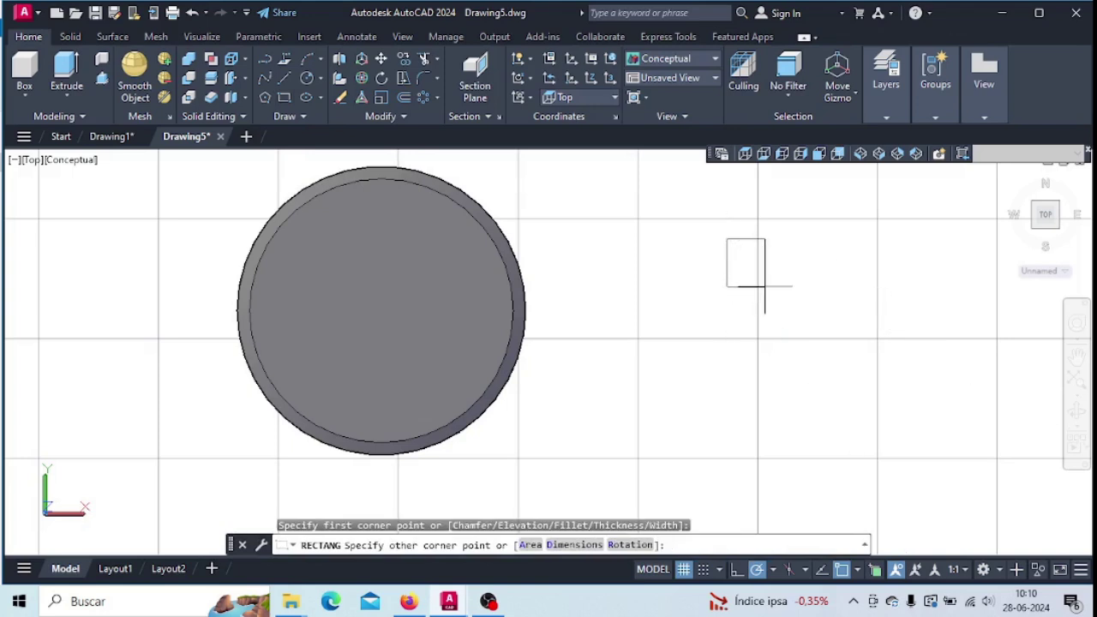
type("D")
key("Return")
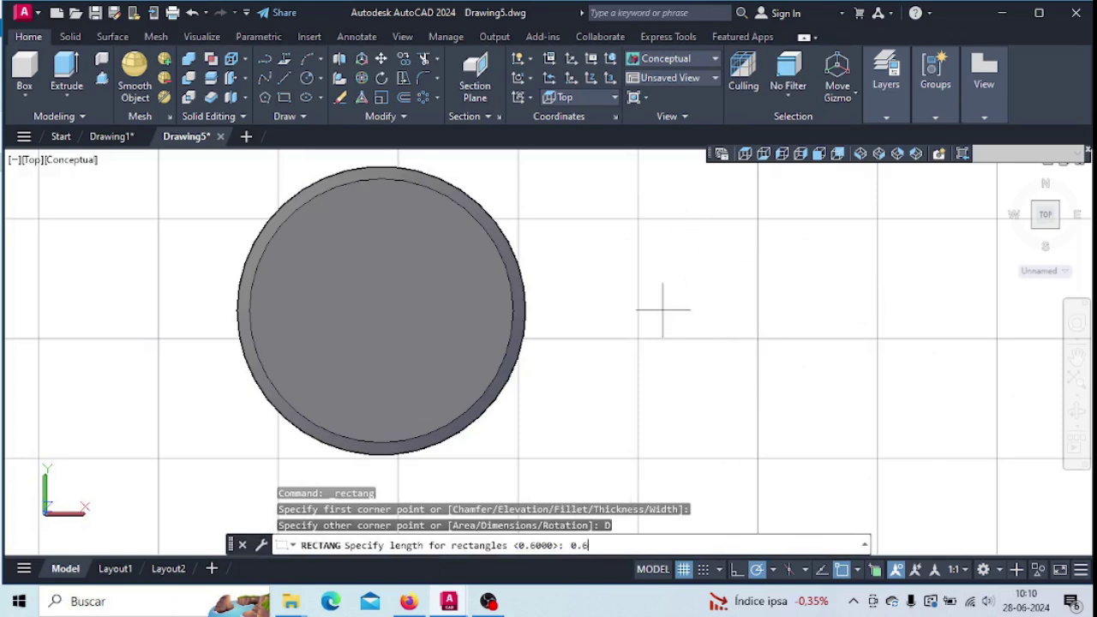
key("Return")
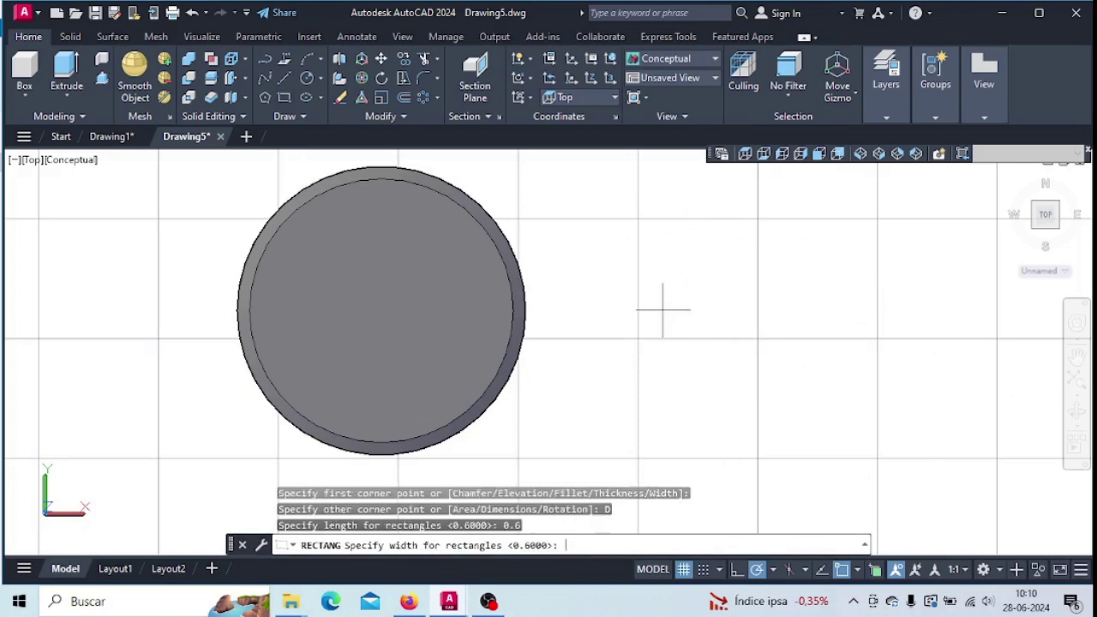
key("Return")
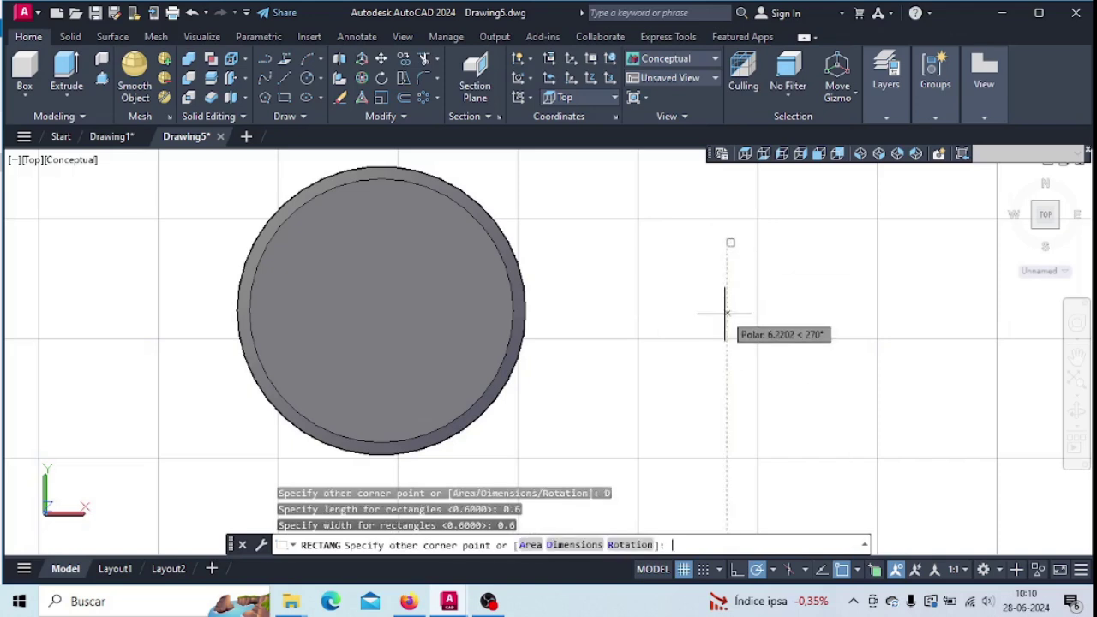
key("Return")
left_click(682, 283)
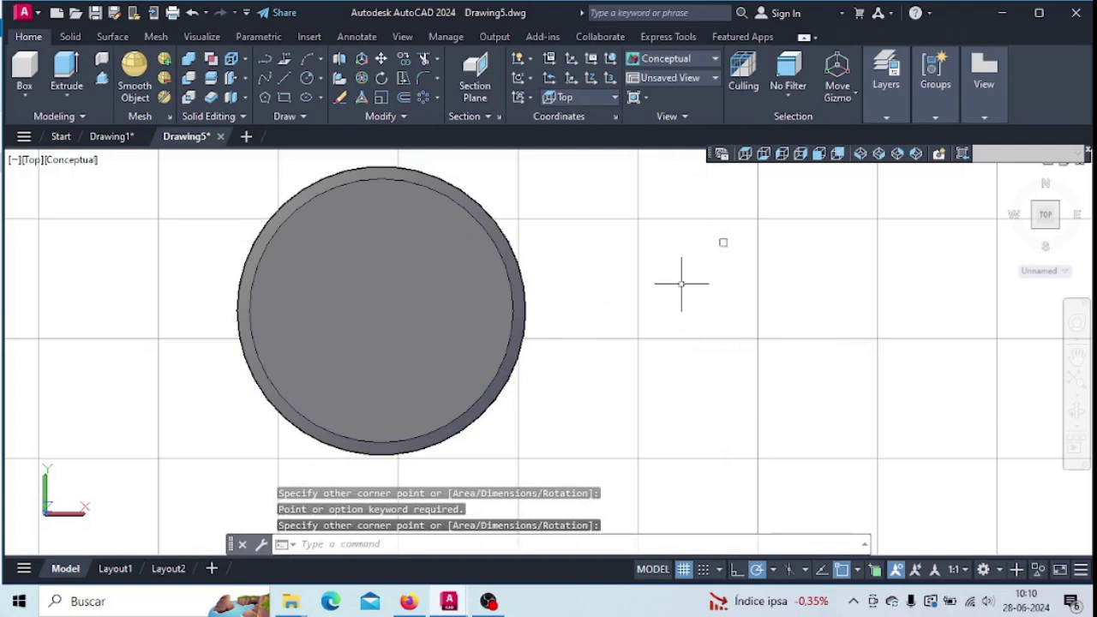
Move the small square from its centre onto the lower end of the helix curve on the head
scroll(734, 238, "up", 5)
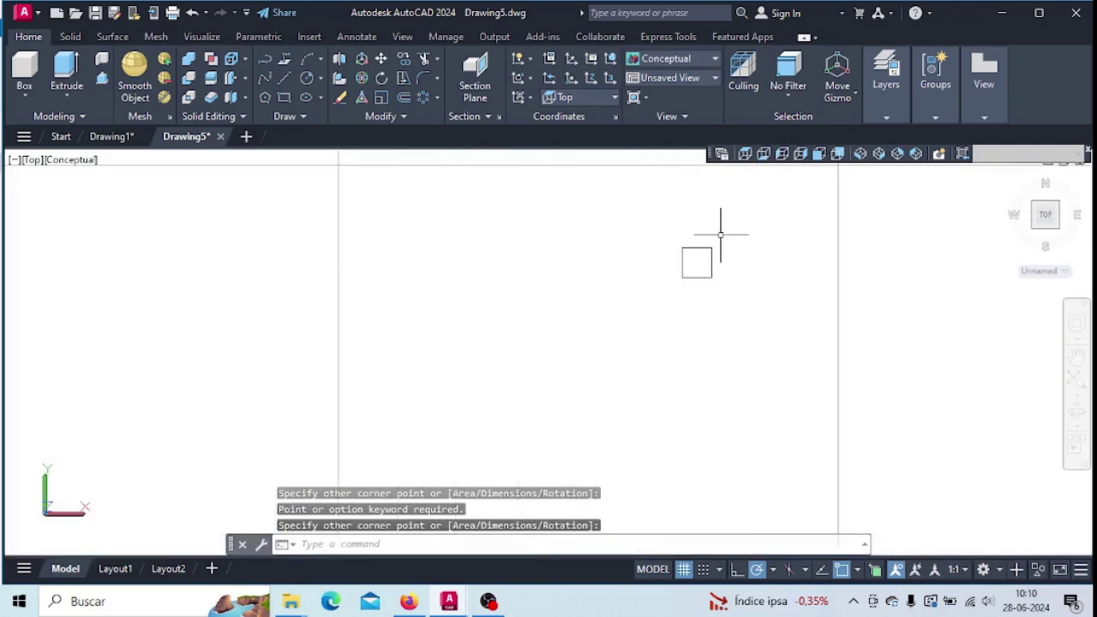
left_click(737, 225)
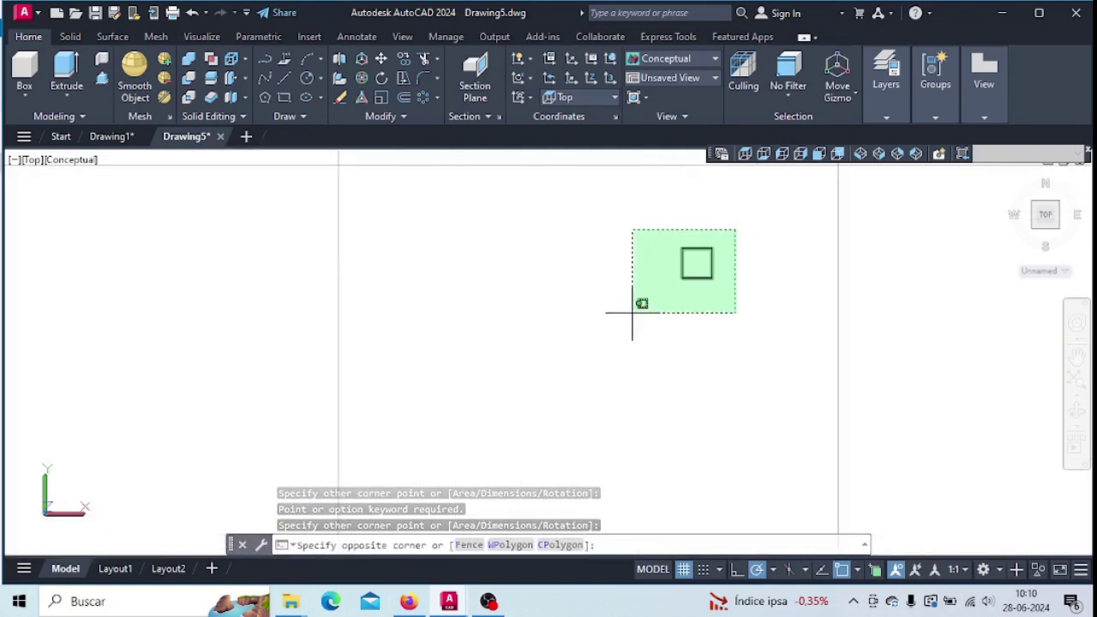
left_click(607, 332)
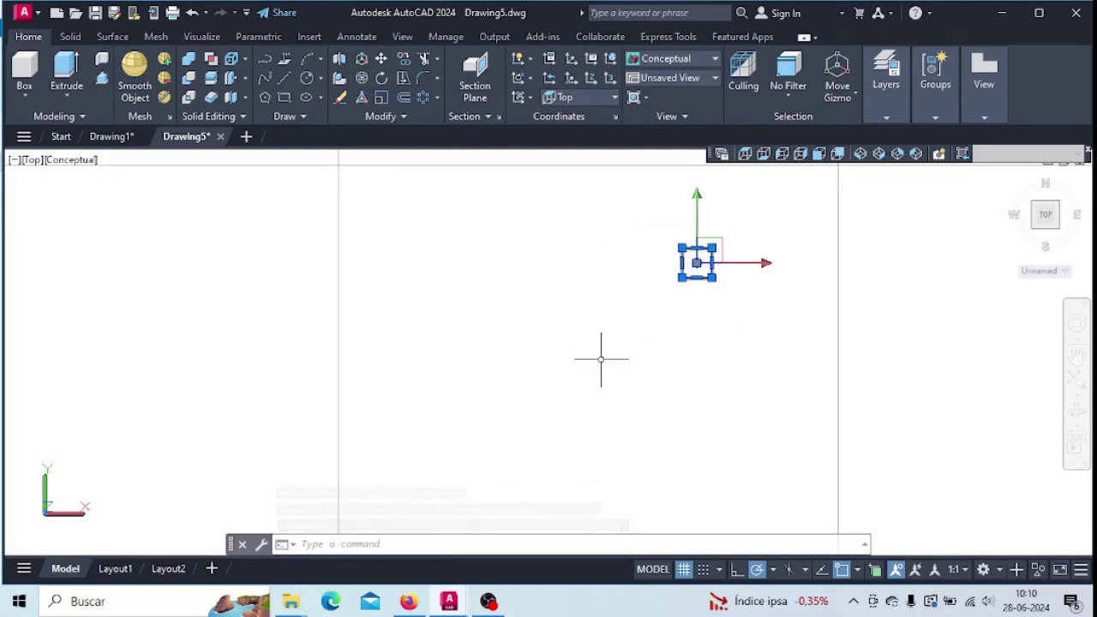
type("move")
key("Return")
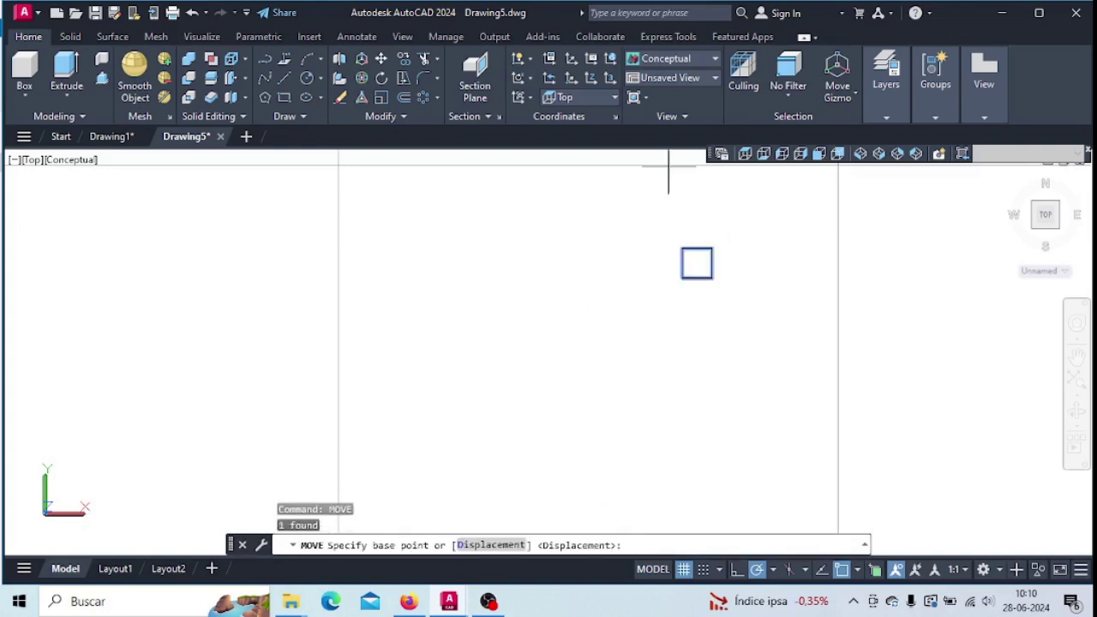
left_click(697, 263)
scroll(382, 335, "down", 3)
middle_click_drag(382, 336, 614, 168)
middle_click_drag(362, 395, 650, 225)
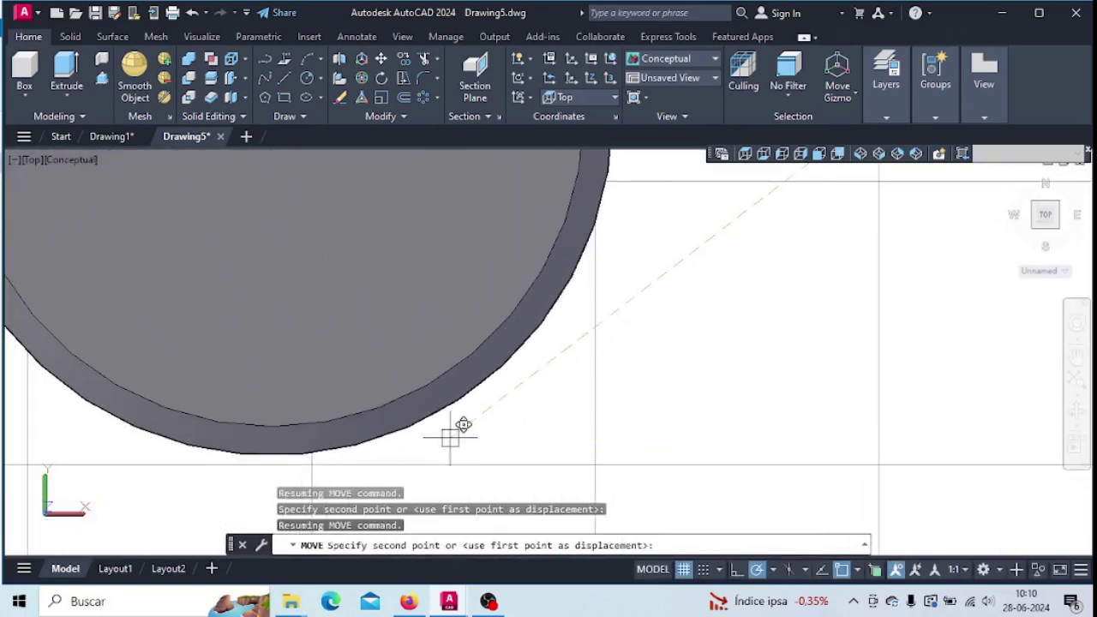
middle_click_drag(427, 439, 455, 357, "shift")
middle_click_drag(526, 455, 513, 430, "shift")
left_click(416, 456)
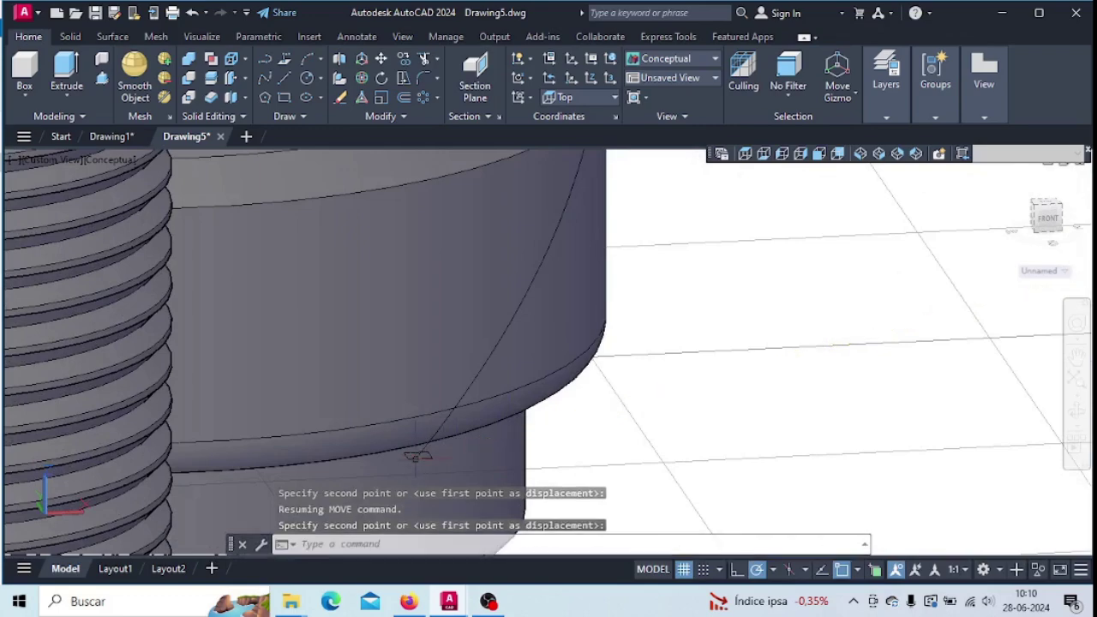
scroll(591, 421, "down", 5)
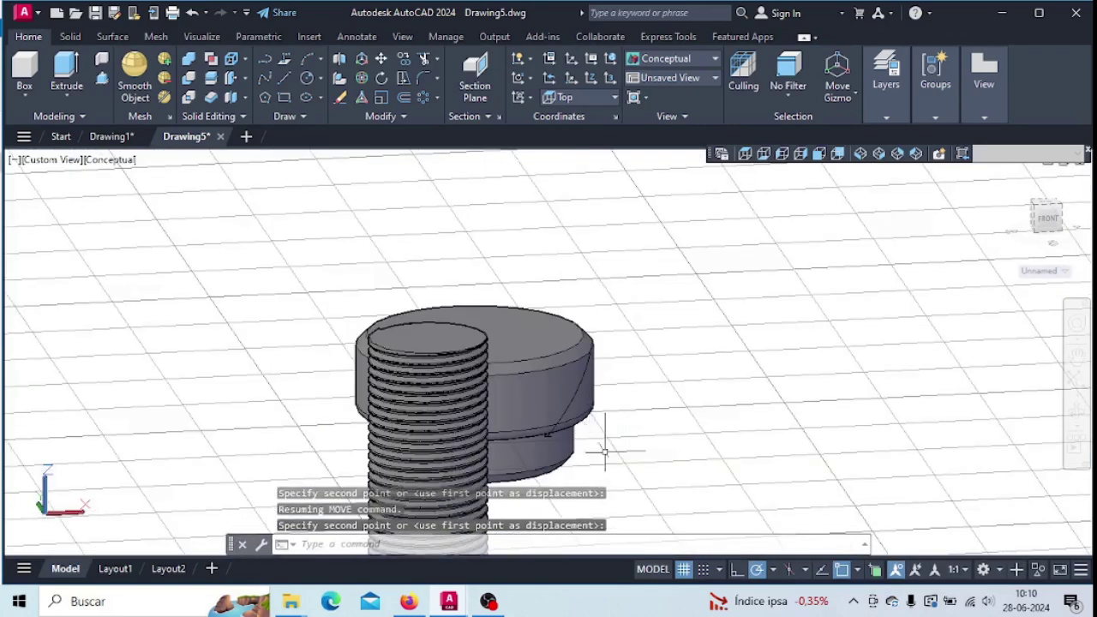
Hide the threaded shank standing in front of the head
scroll(677, 403, "down", 4)
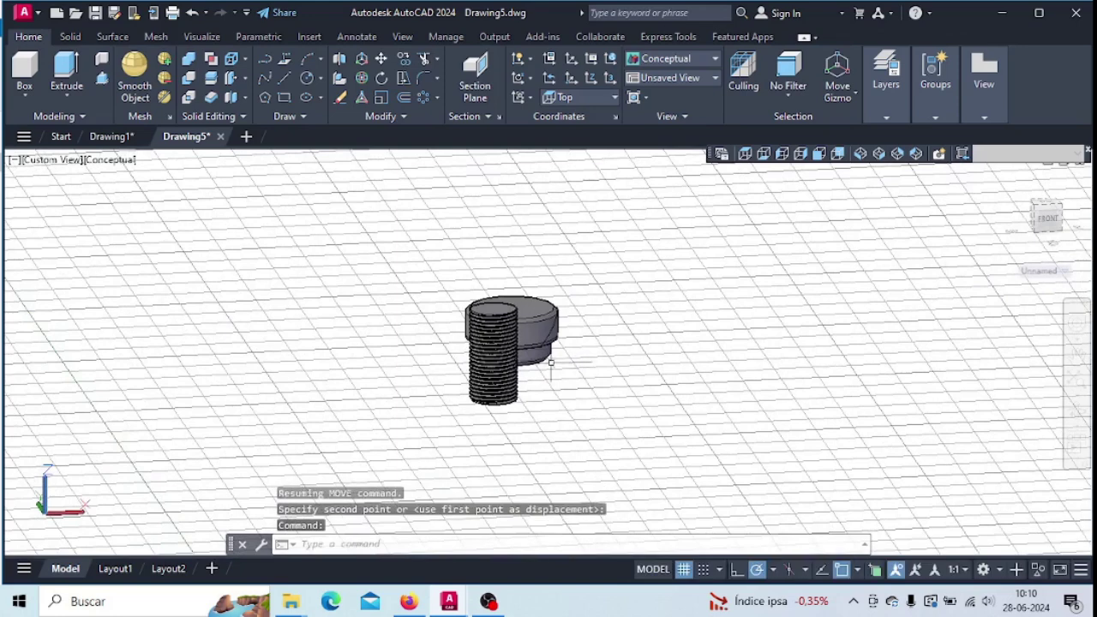
left_click(575, 340)
key("Escape")
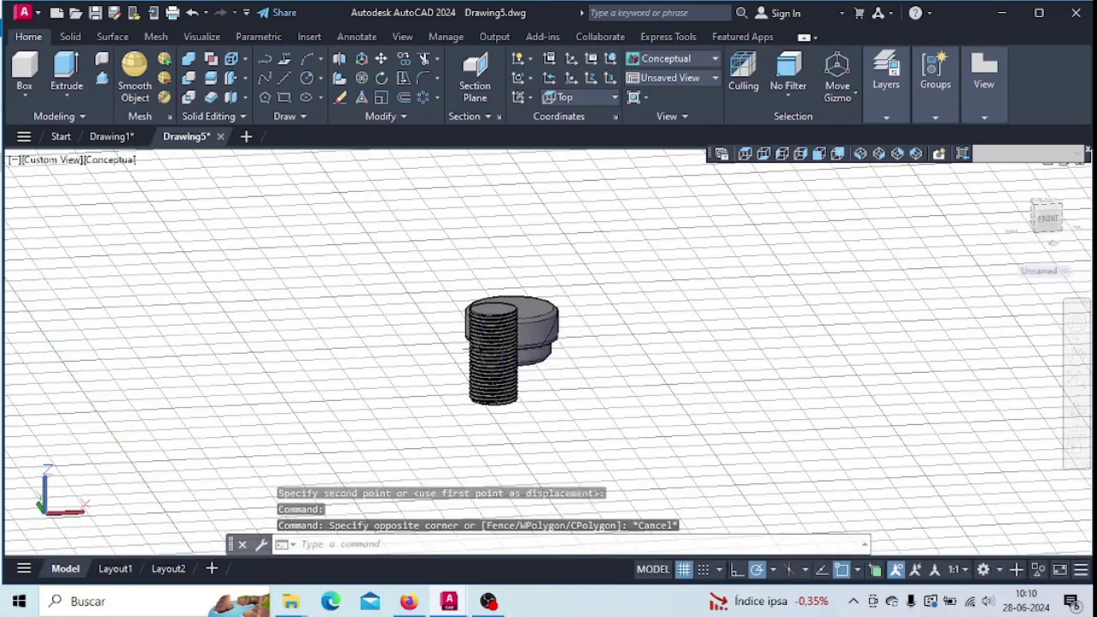
left_click(493, 347)
left_click(406, 540)
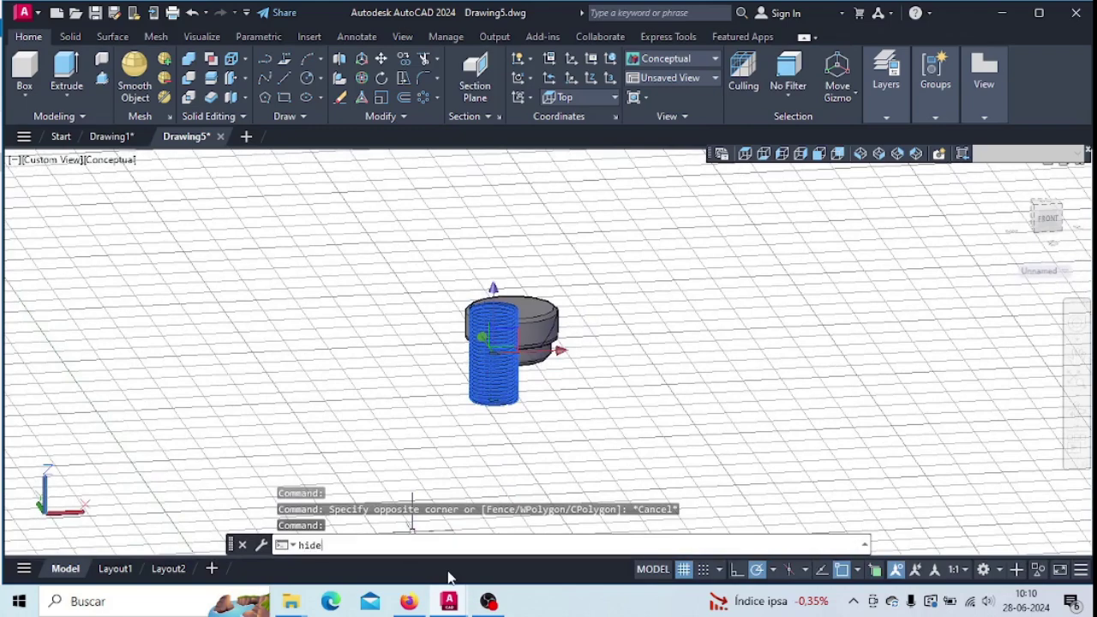
key("Down")
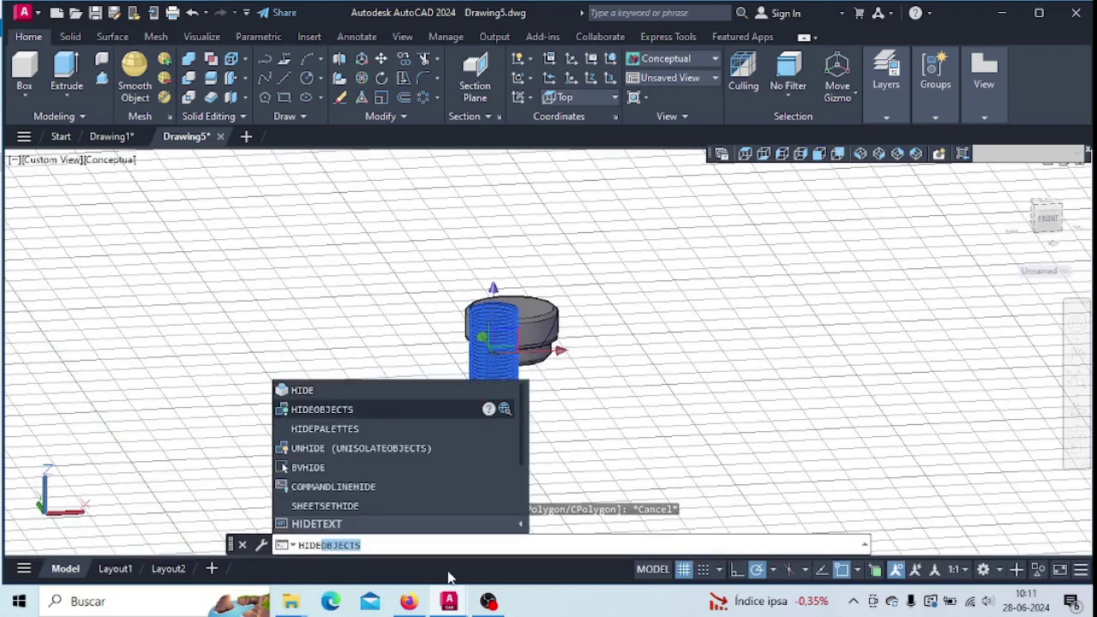
key("Return")
Switch to the preset Top view and frame the small square on the head's edge closely
scroll(558, 428, "up", 4)
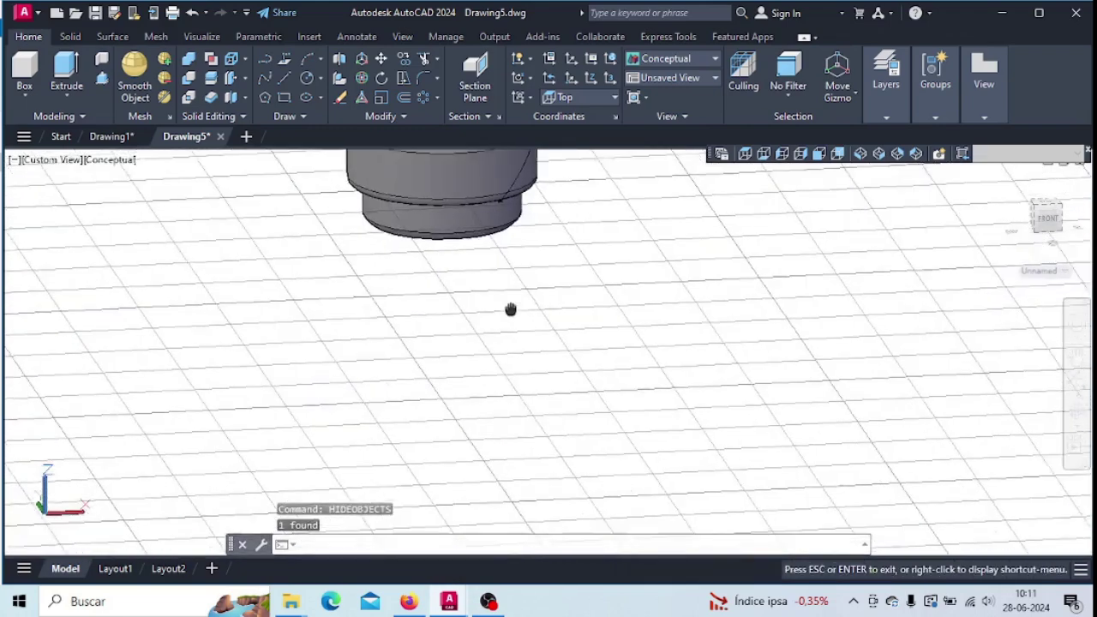
middle_click_drag(510, 309, 431, 424)
scroll(422, 327, "up", 4)
middle_click_drag(466, 308, 458, 387)
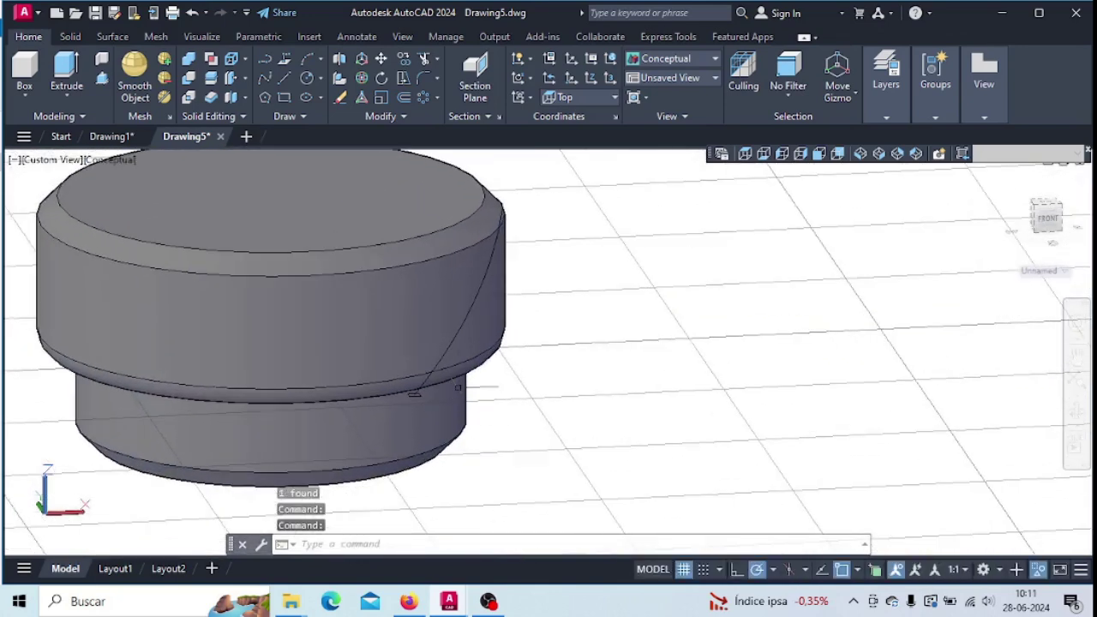
scroll(459, 388, "up", 2)
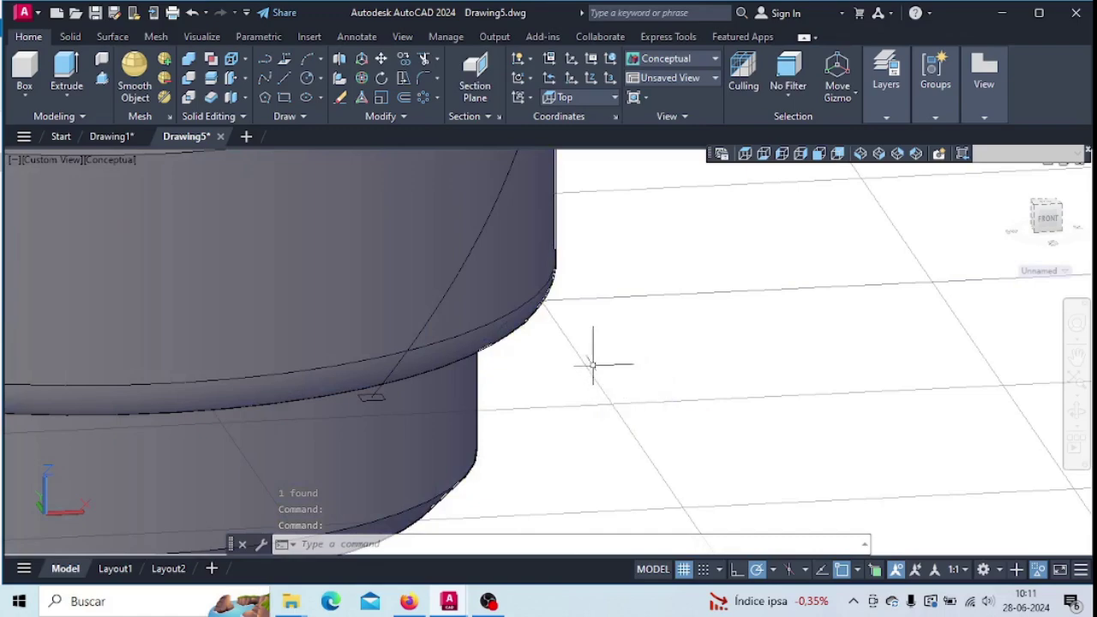
left_click(57, 162)
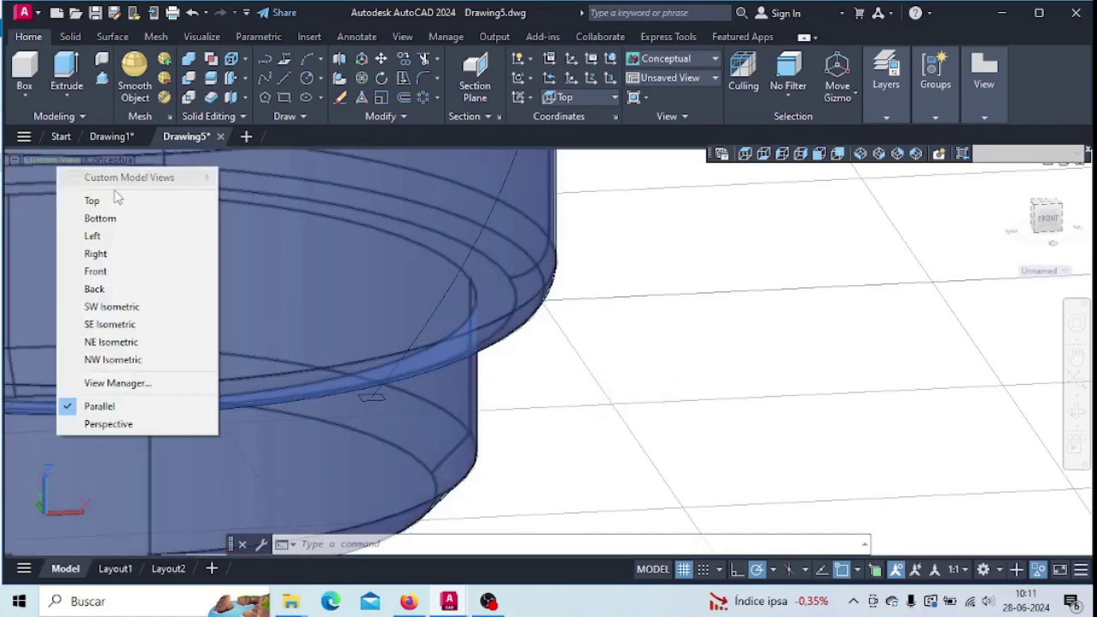
left_click(123, 202)
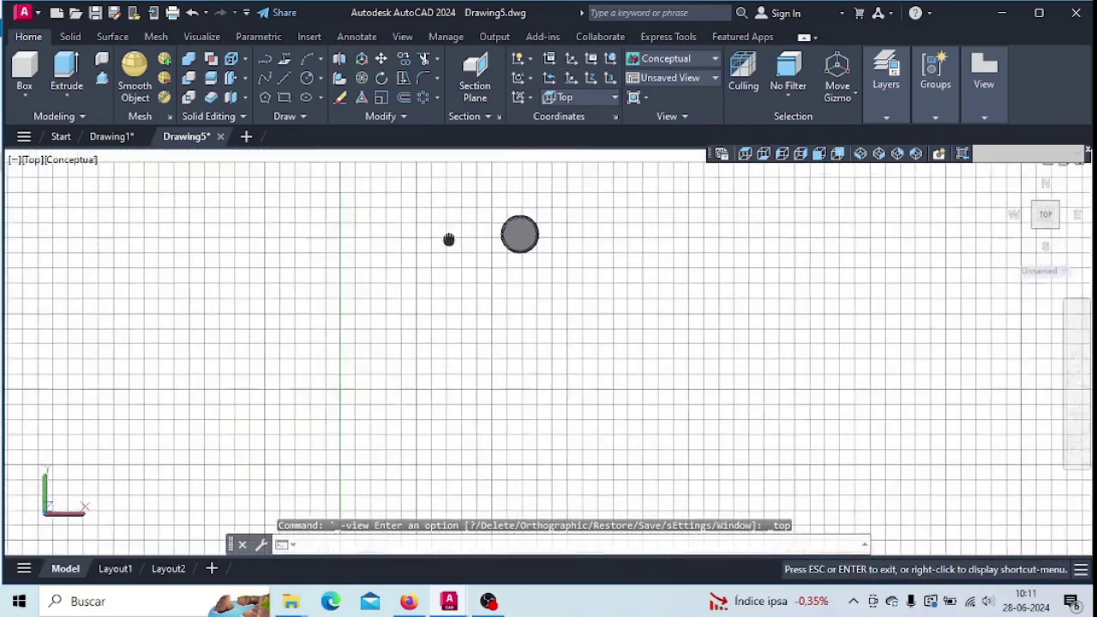
scroll(530, 331, "up", 5)
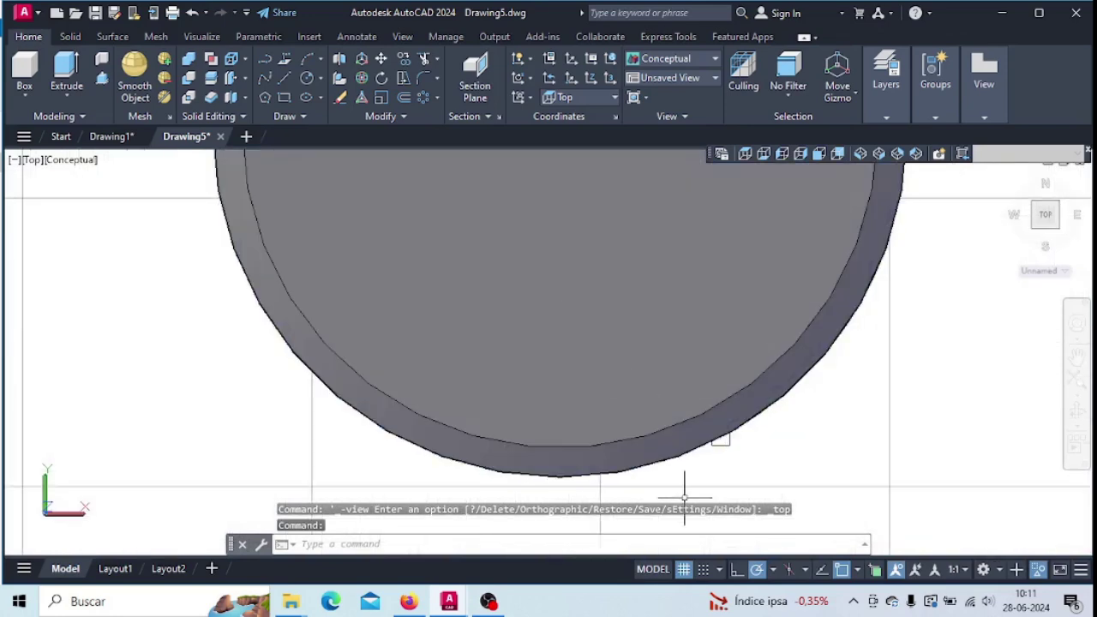
scroll(530, 331, "up", 3)
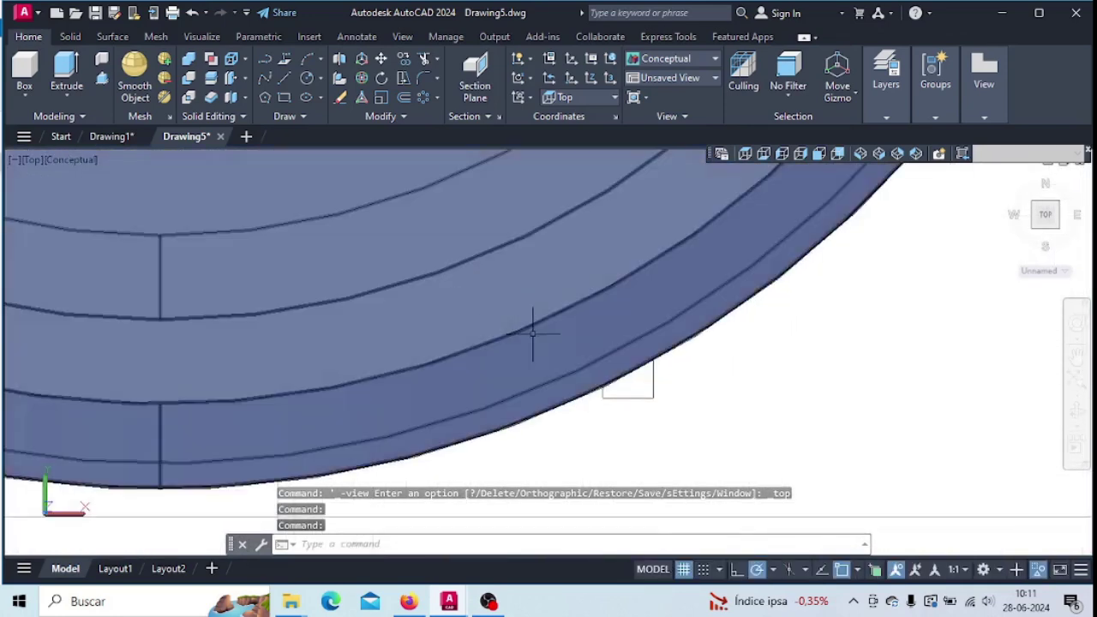
Rotate the small square about its centre freehand so that one corner points outward from the head's edge
left_click(559, 350)
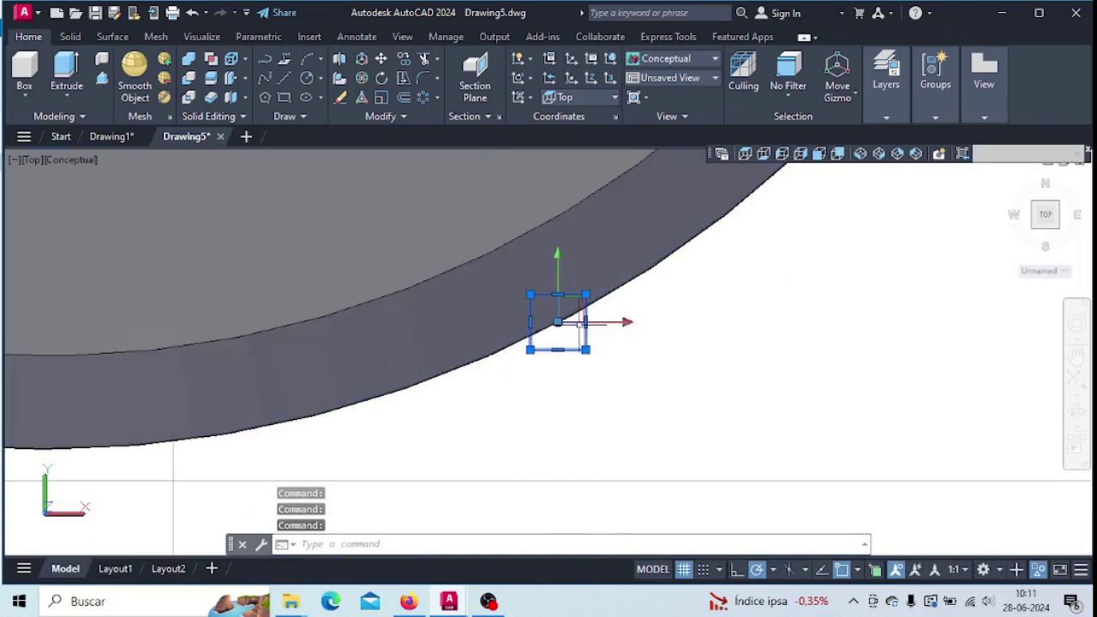
left_click(414, 545)
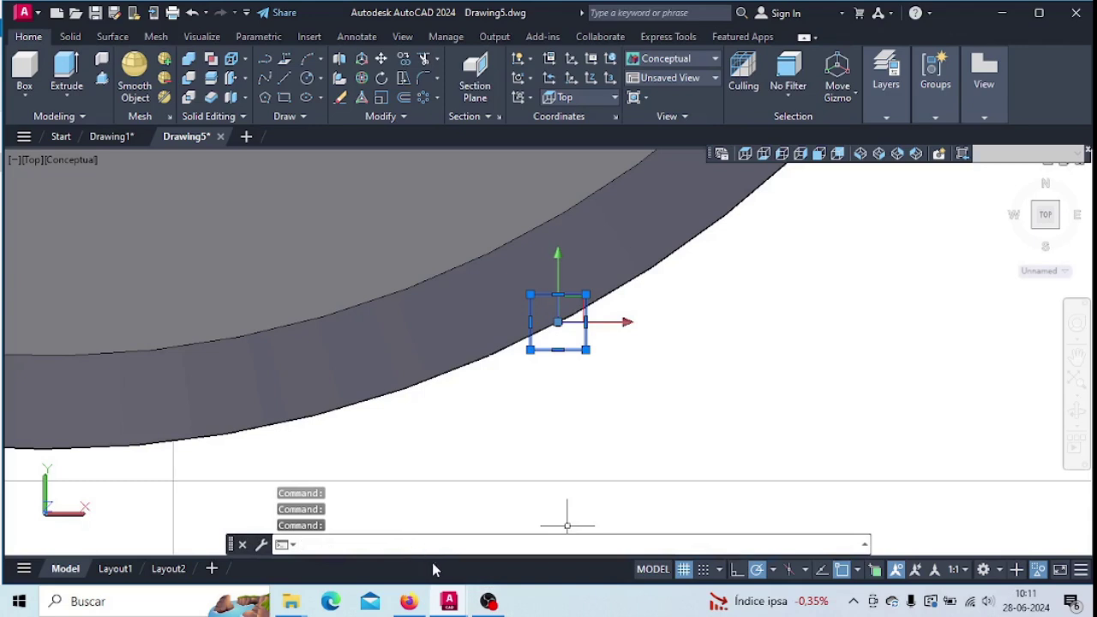
type("rotate")
key("Return")
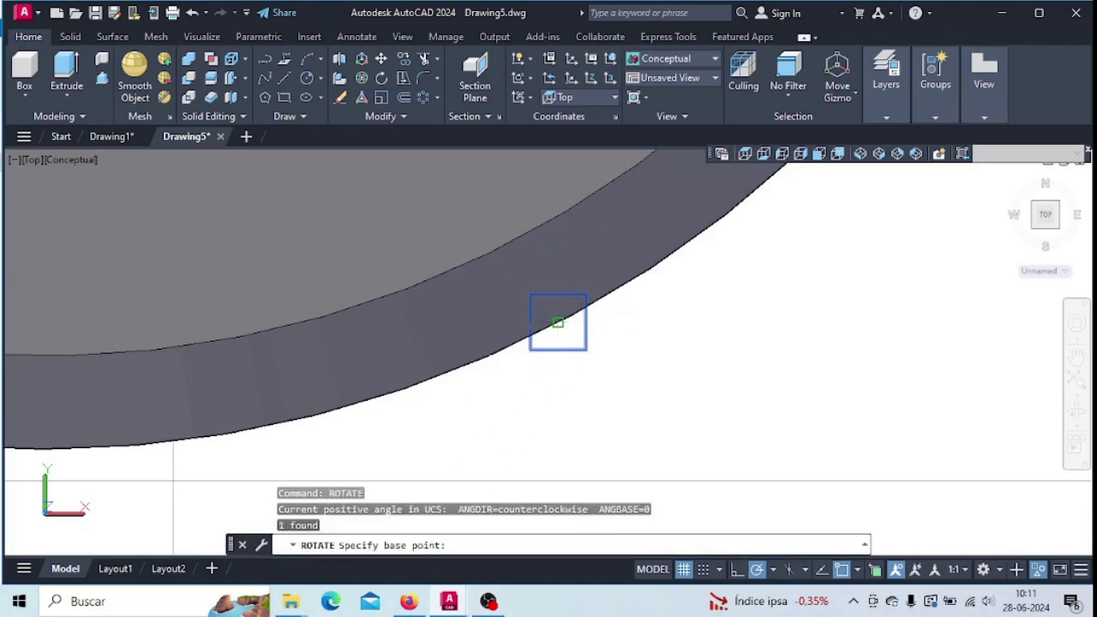
left_click(558, 322)
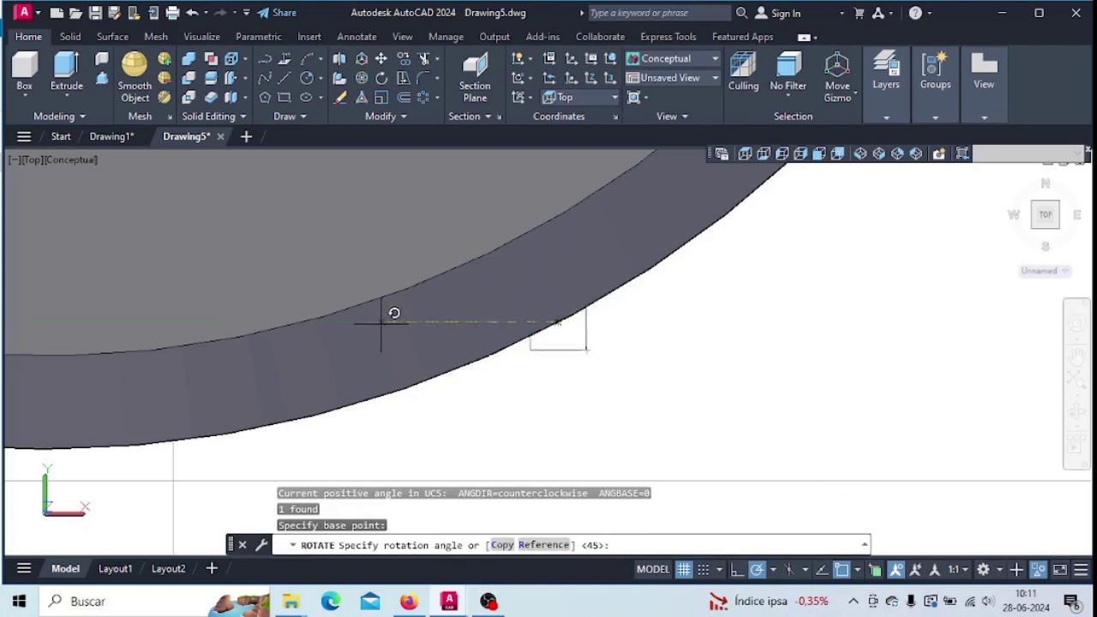
left_click(509, 466)
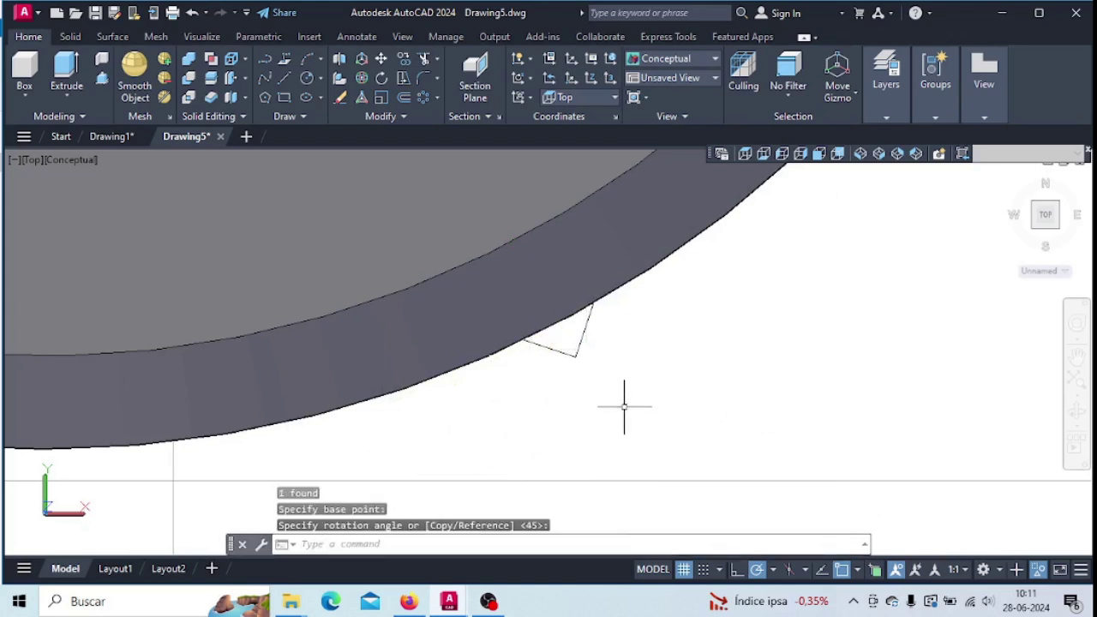
Switch to the preset SE Isometric view and frame the head with the helix and rotated square
middle_click_drag(624, 403, 626, 395, "shift")
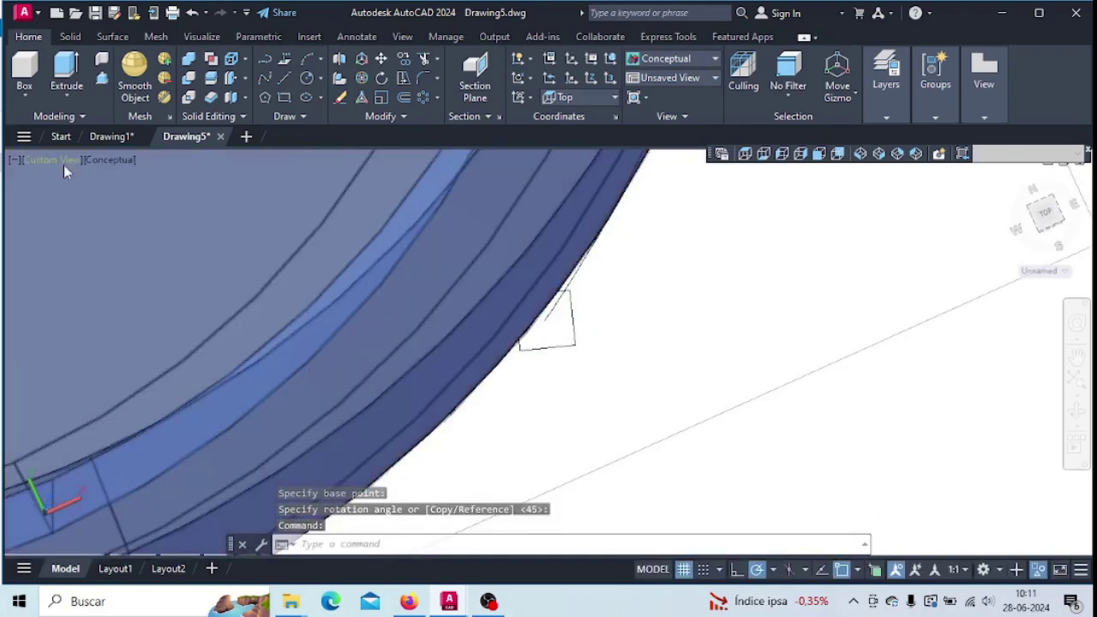
left_click(62, 162)
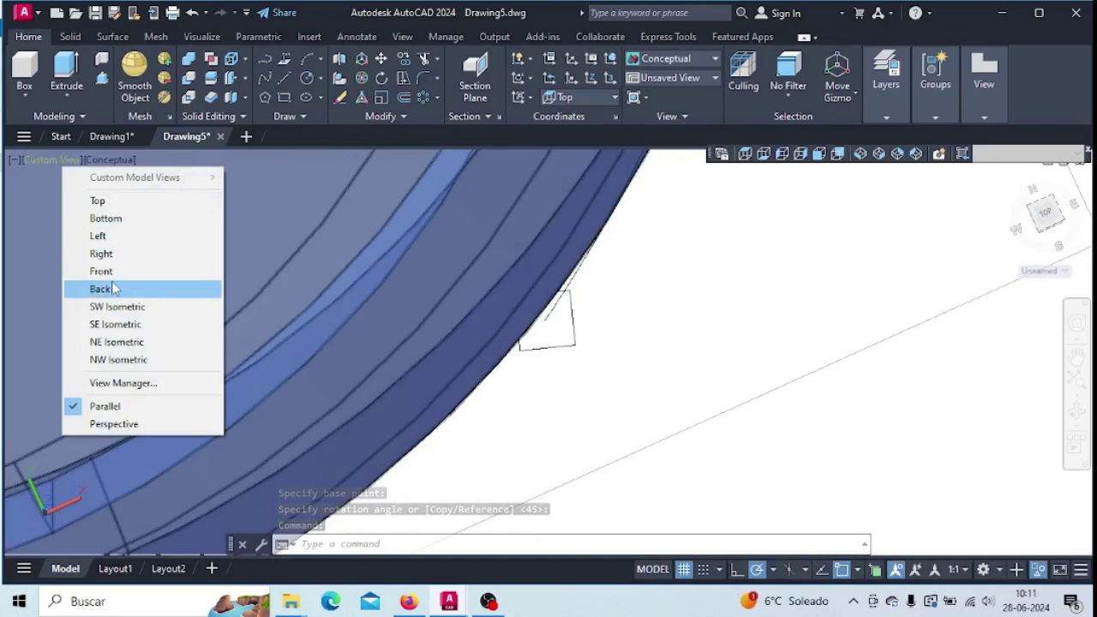
left_click(113, 324)
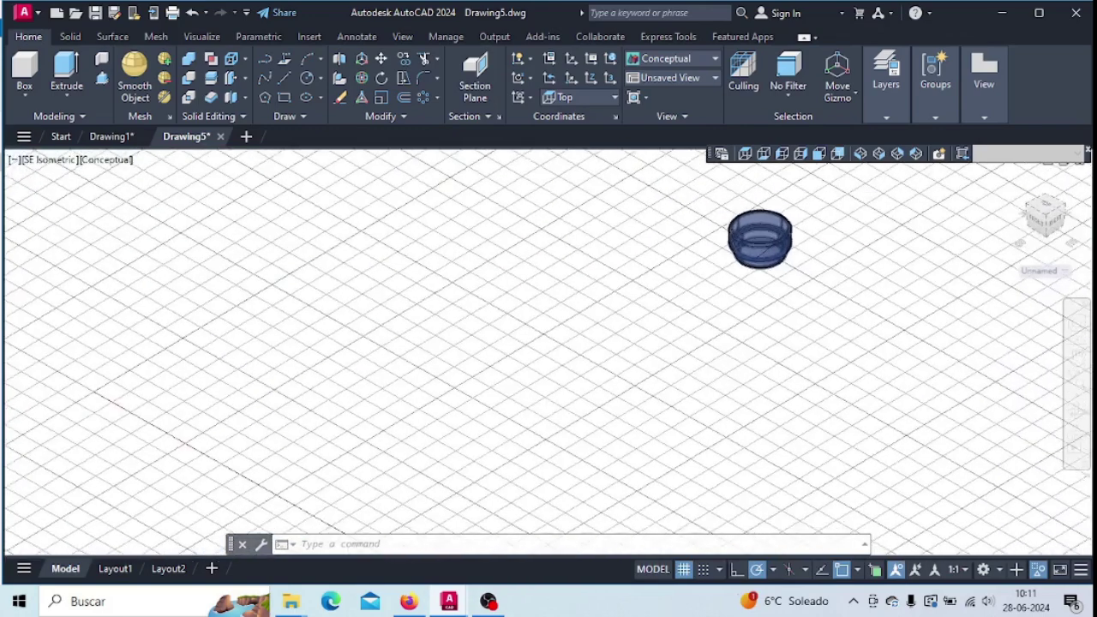
scroll(705, 293, "up", 5)
middle_click_drag(756, 217, 523, 407)
scroll(523, 407, "up", 2)
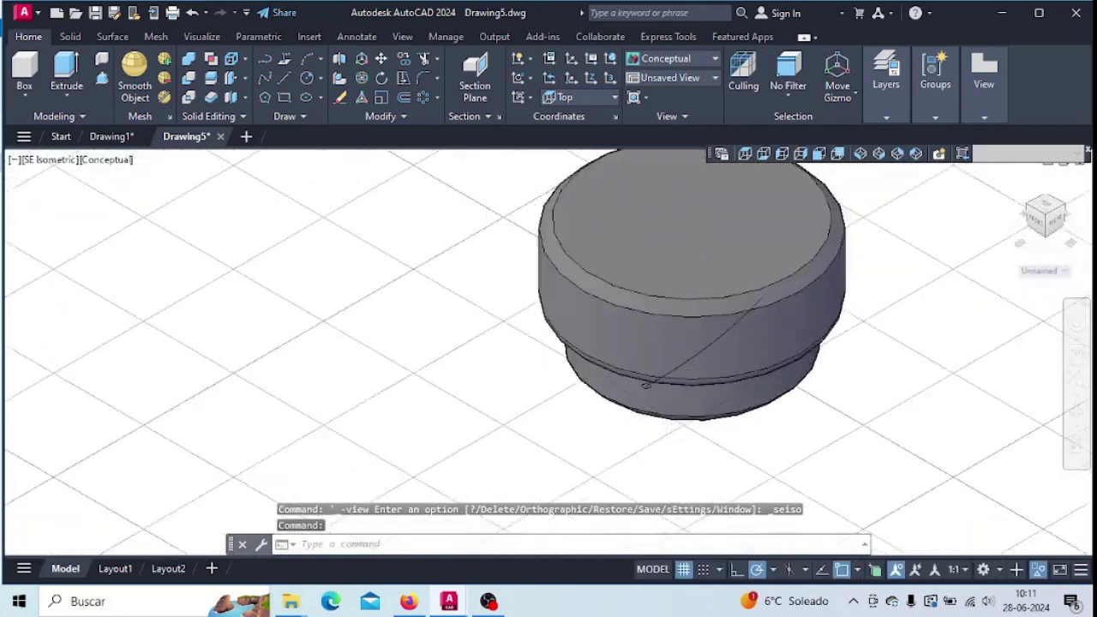
middle_click_drag(666, 432, 654, 392)
scroll(654, 392, "up", 1)
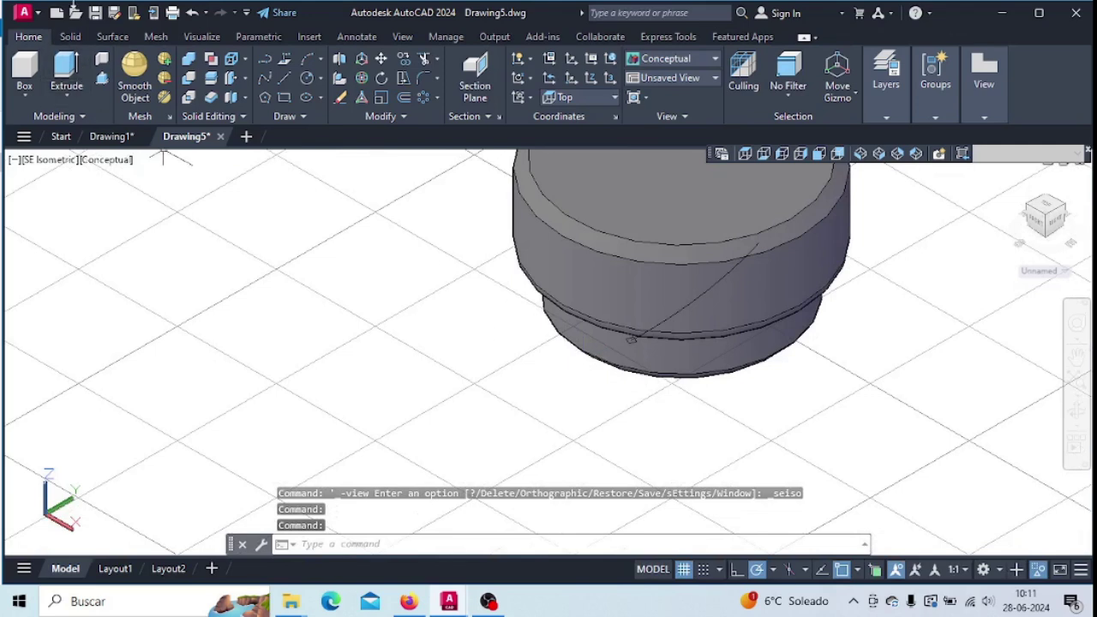
Sweep the small square as a solid along the helix on the head
left_click(70, 37)
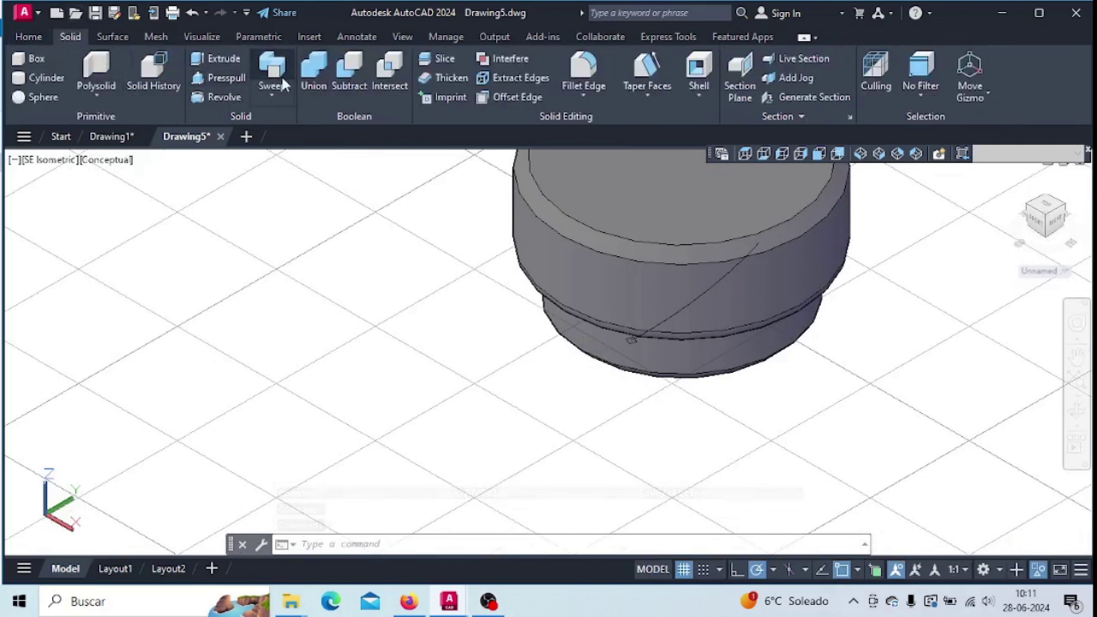
left_click(273, 79)
scroll(600, 309, "up", 5)
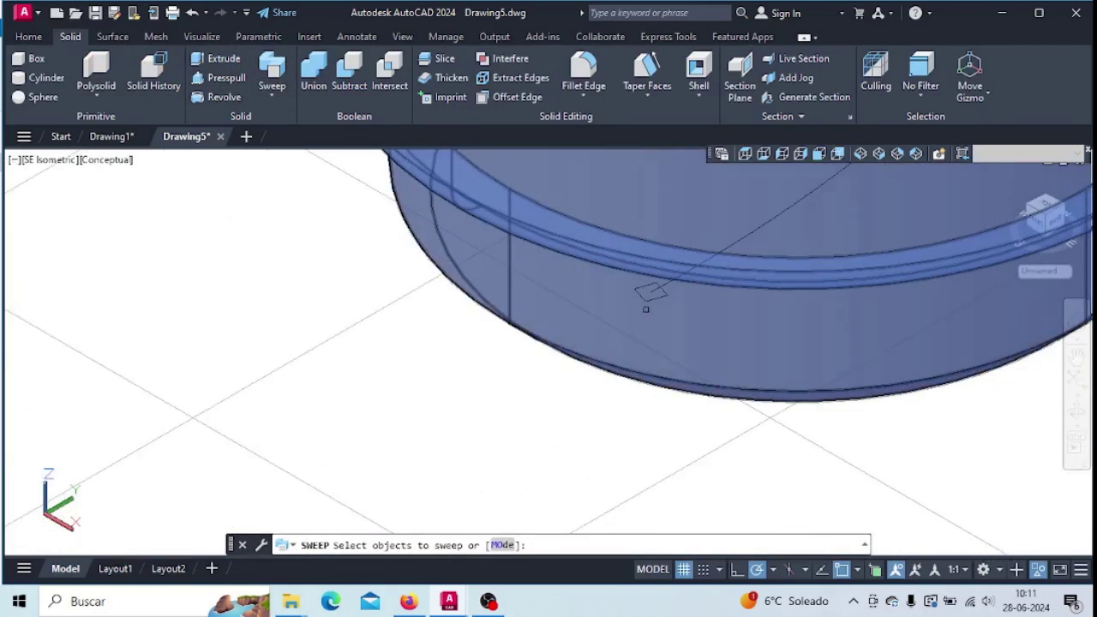
left_click(650, 293)
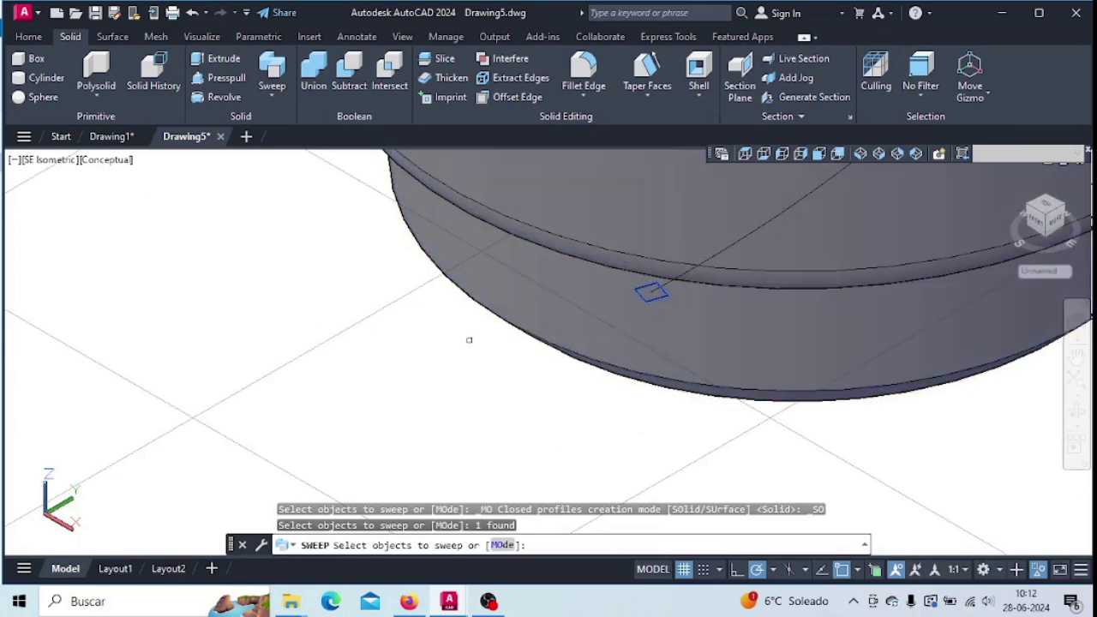
key("Return")
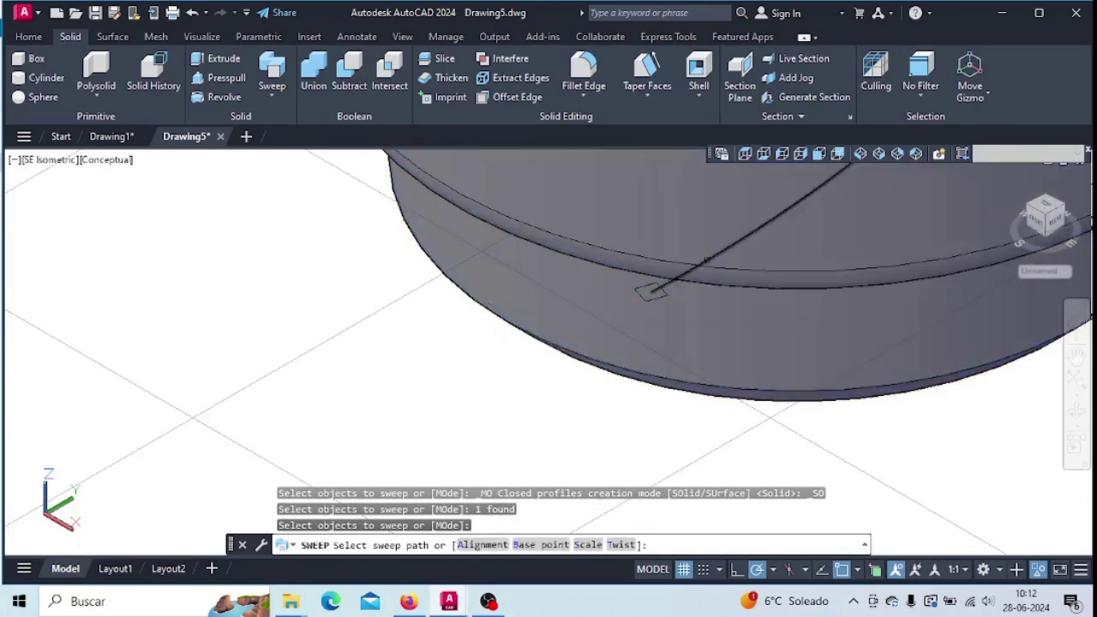
scroll(665, 279, "up", 5)
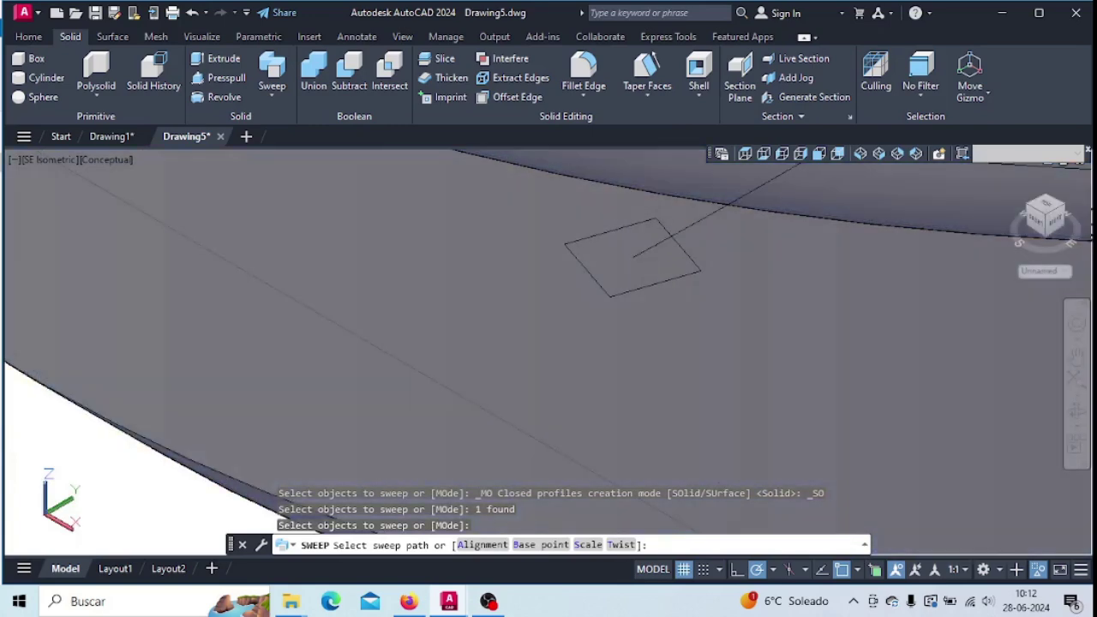
left_click(641, 252)
scroll(624, 266, "down", 5)
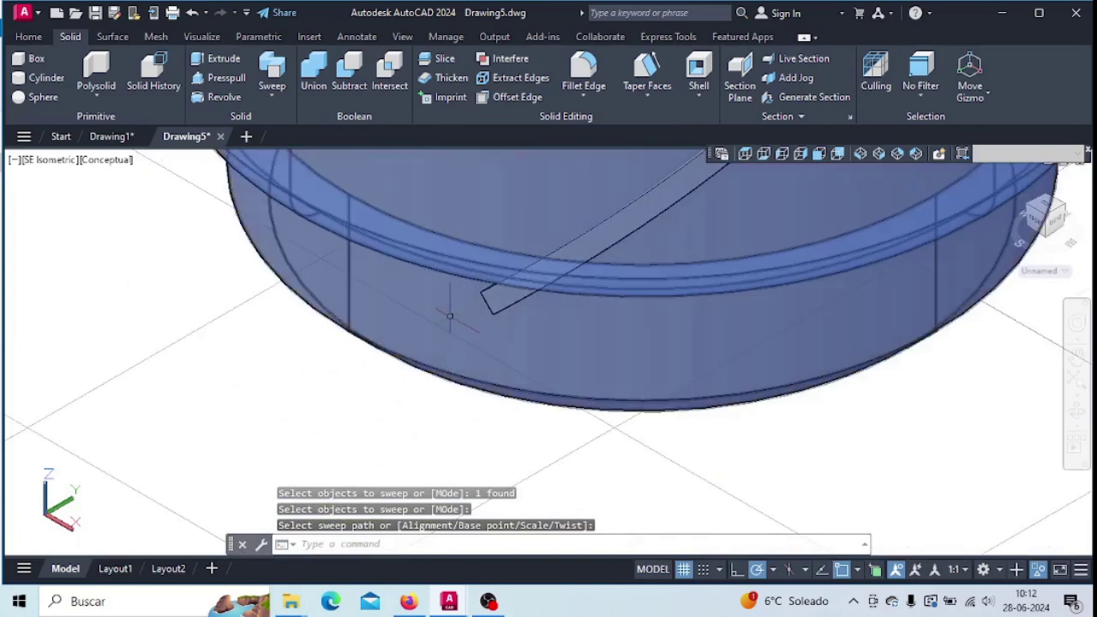
Try to polar-array the swept helical bar around the head's centre with 39 items over a 360-degree fill
key("Return")
middle_click_drag(716, 340, 665, 243)
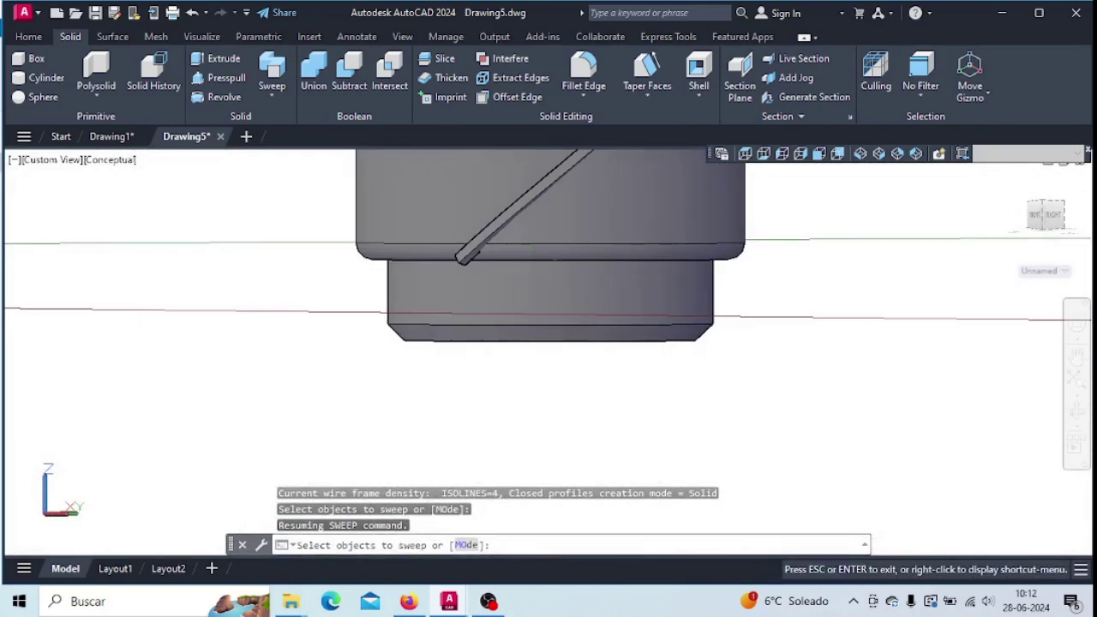
middle_click_drag(544, 342, 506, 367)
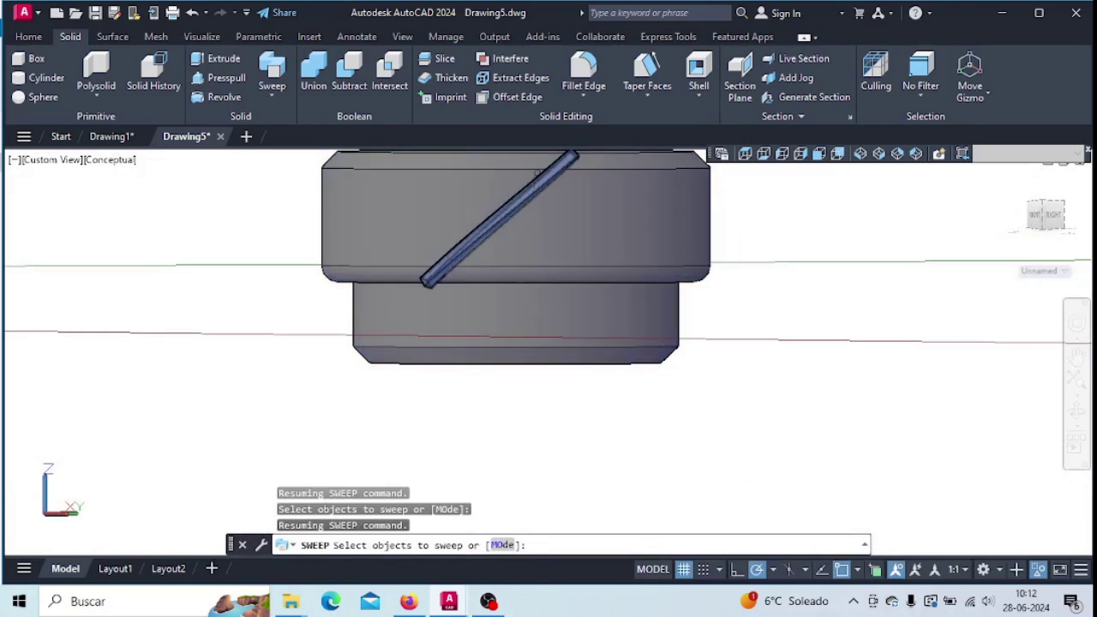
left_click(34, 37)
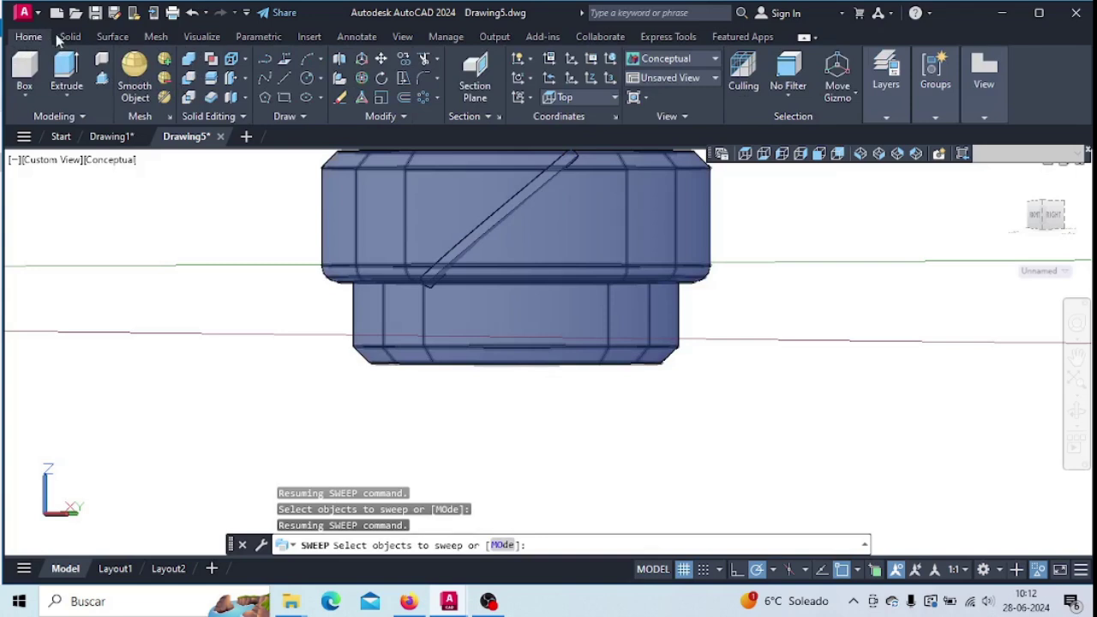
left_click(276, 118)
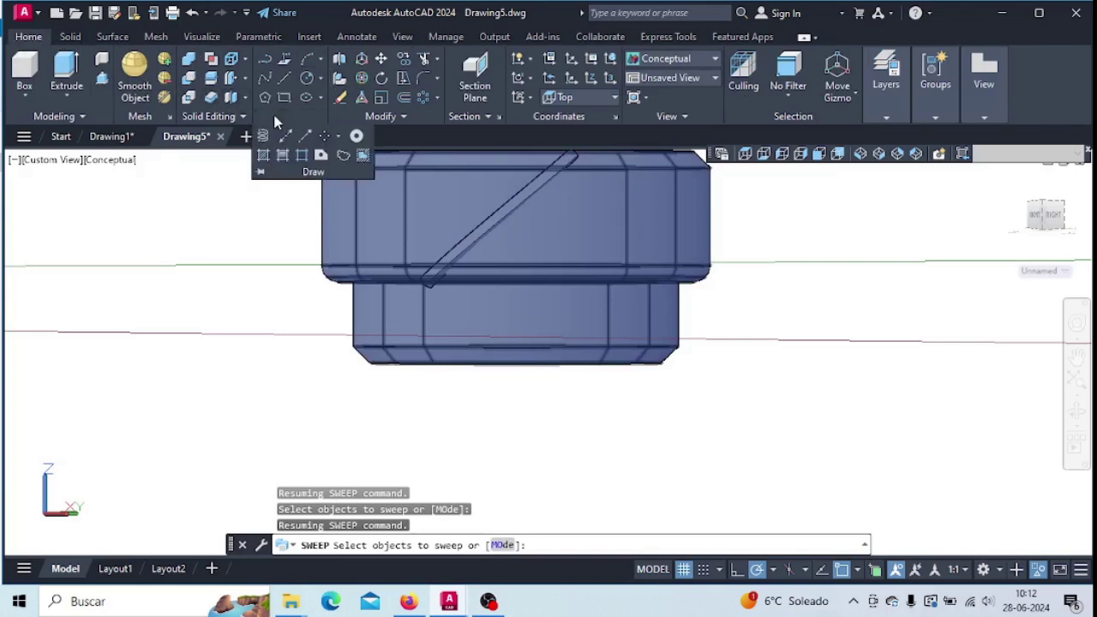
left_click(399, 114)
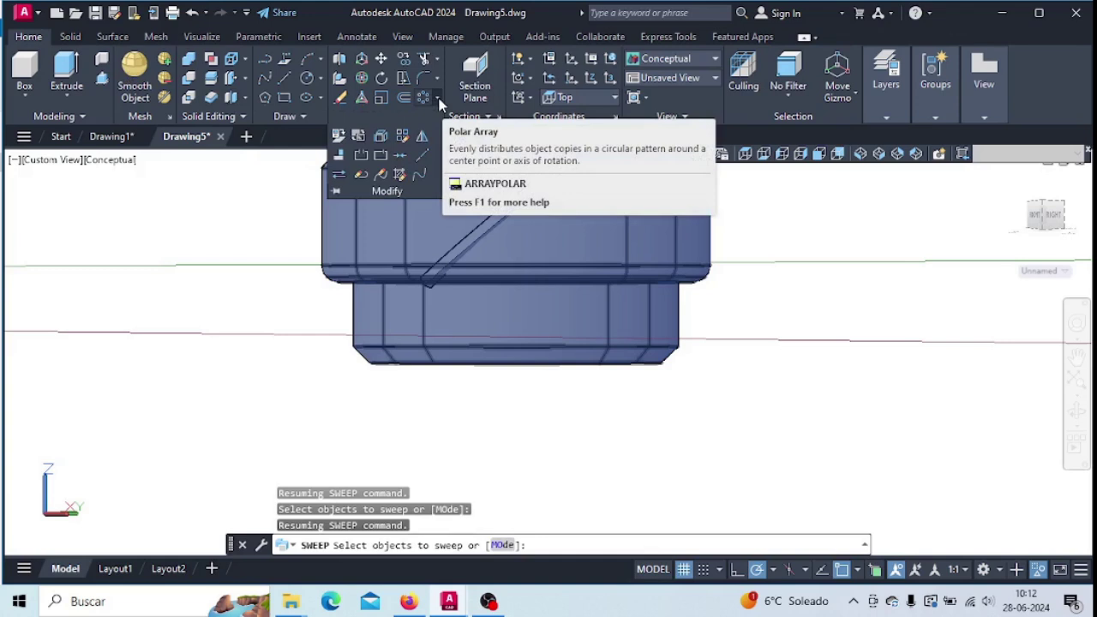
left_click(439, 100)
left_click(454, 185)
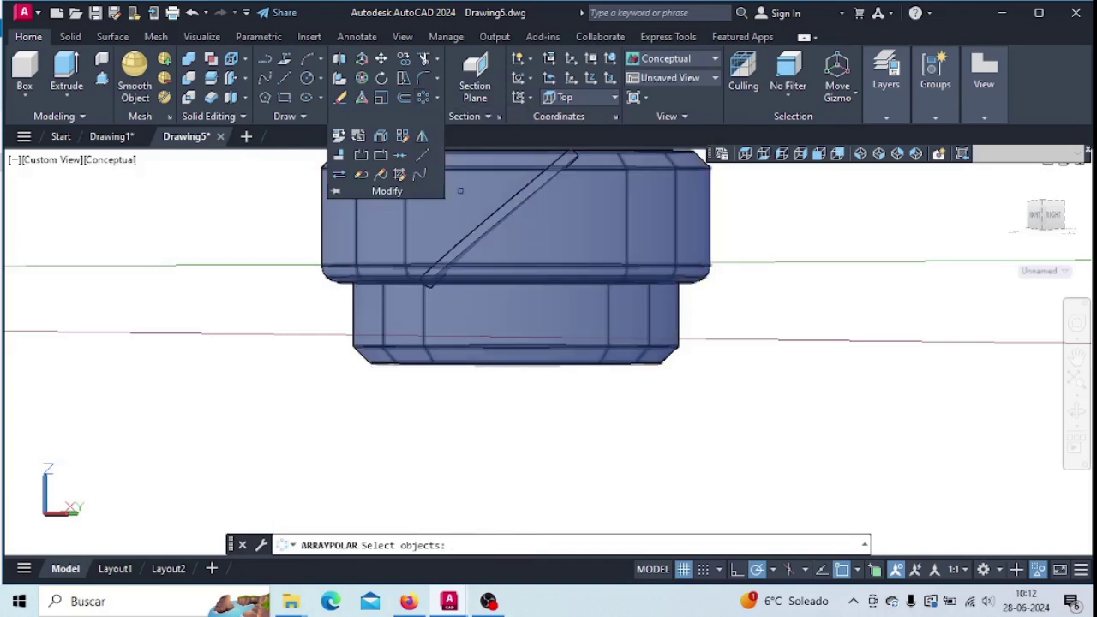
left_click(495, 216)
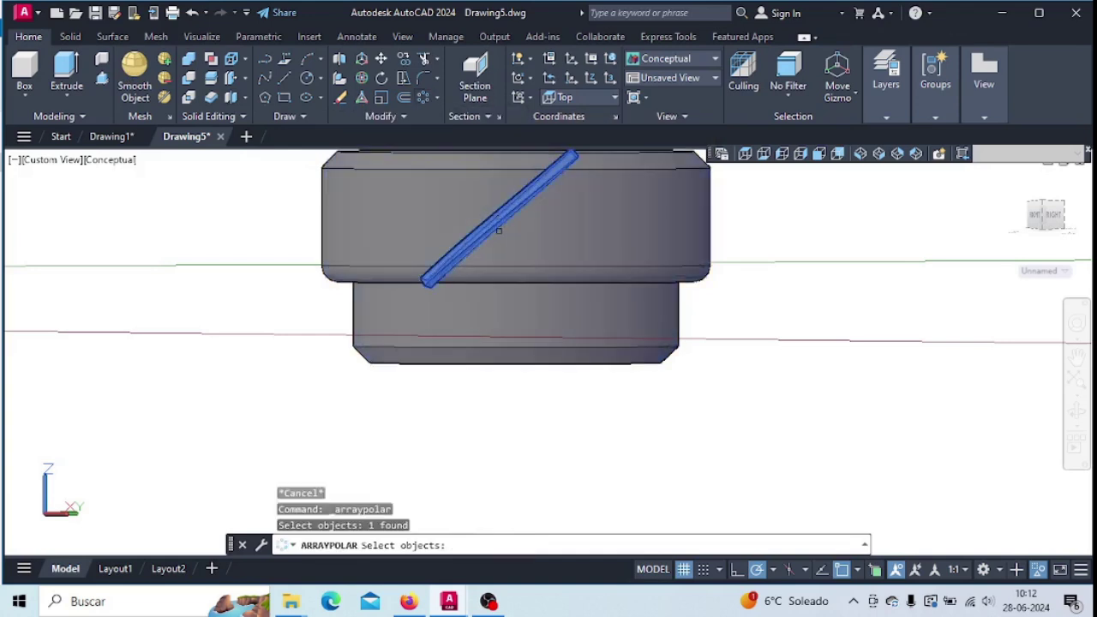
key("Return")
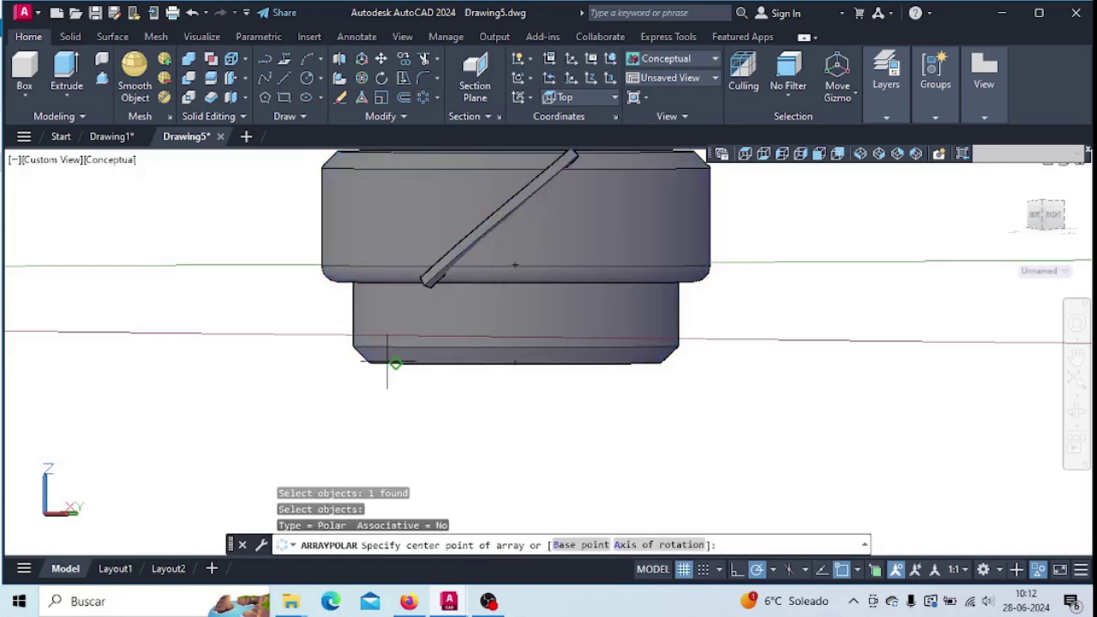
scroll(386, 363, "down", 2)
middle_click_drag(379, 367, 363, 380, "shift")
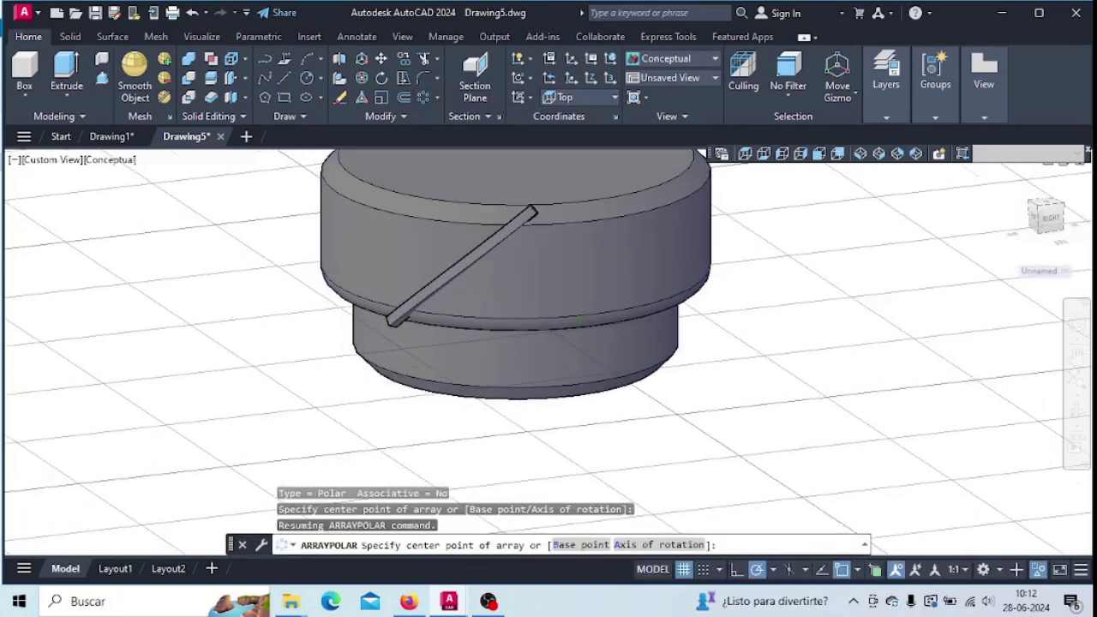
scroll(565, 291, "down", 3)
left_click(535, 261)
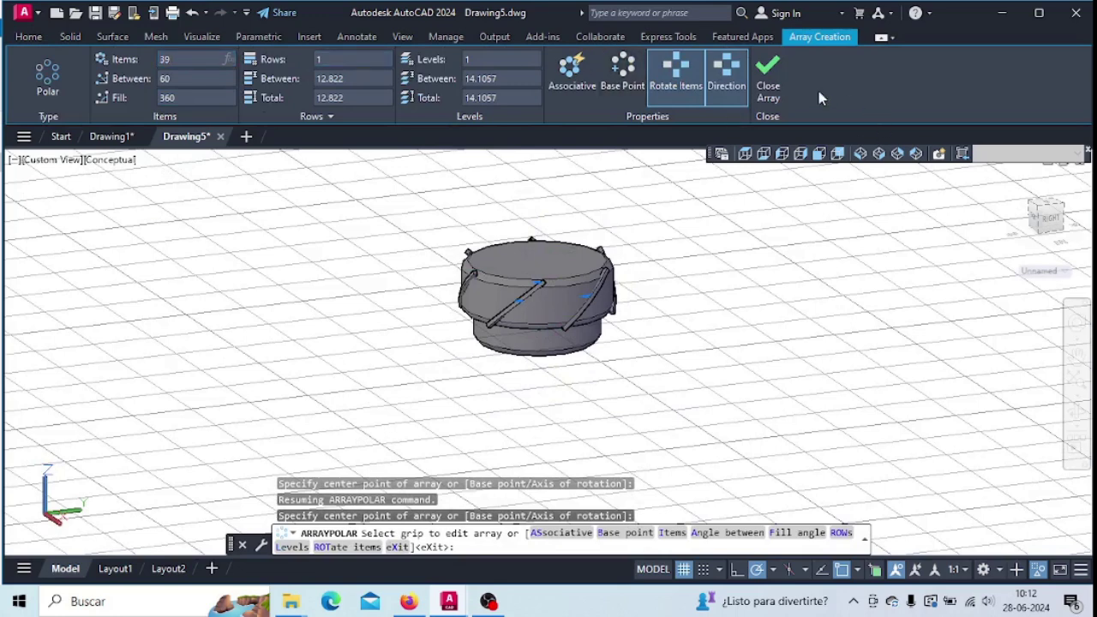
left_click(759, 84)
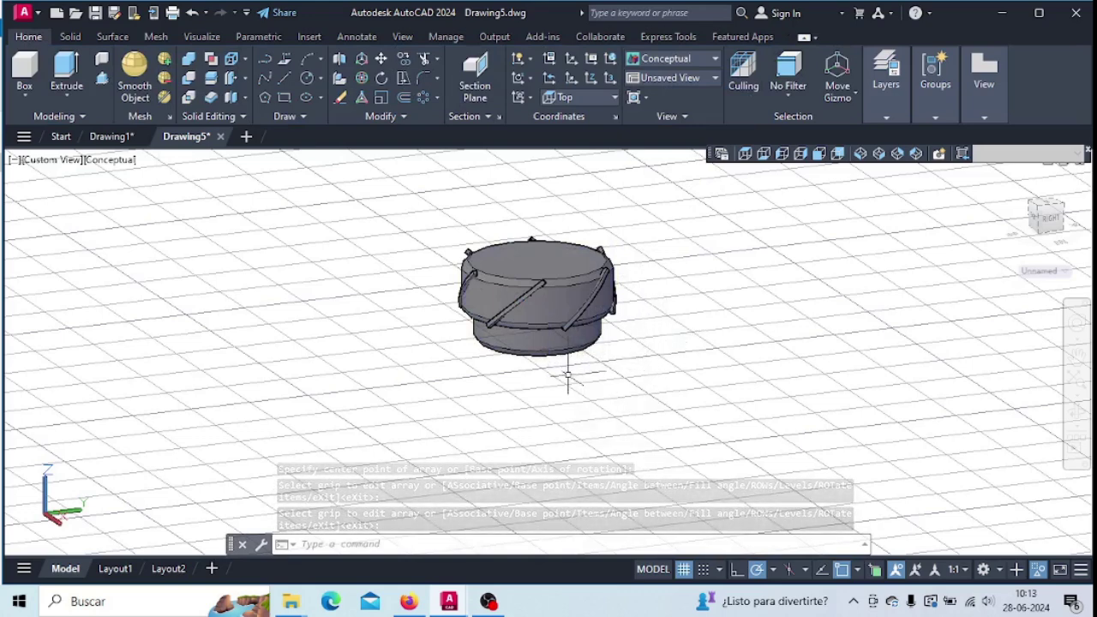
Check the arrayed bars by selecting individual ones, and undo the polar array of the swept bar
scroll(568, 366, "up", 2)
scroll(531, 289, "up", 2)
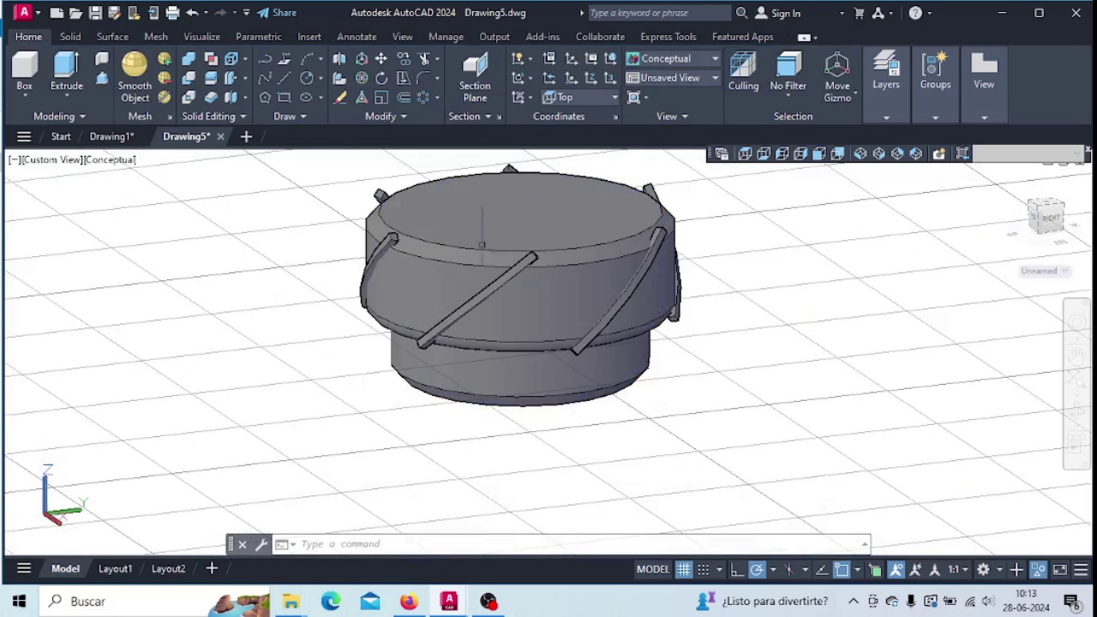
left_click(508, 281, "ctrl")
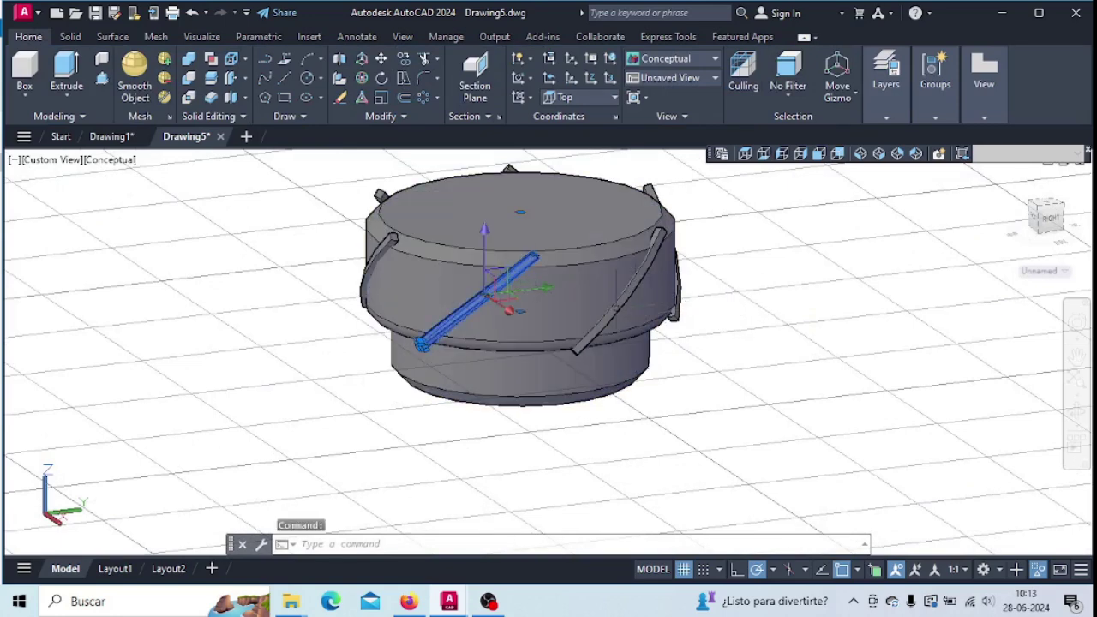
left_click(572, 274)
scroll(572, 274, "down", 3)
key("ctrl+z")
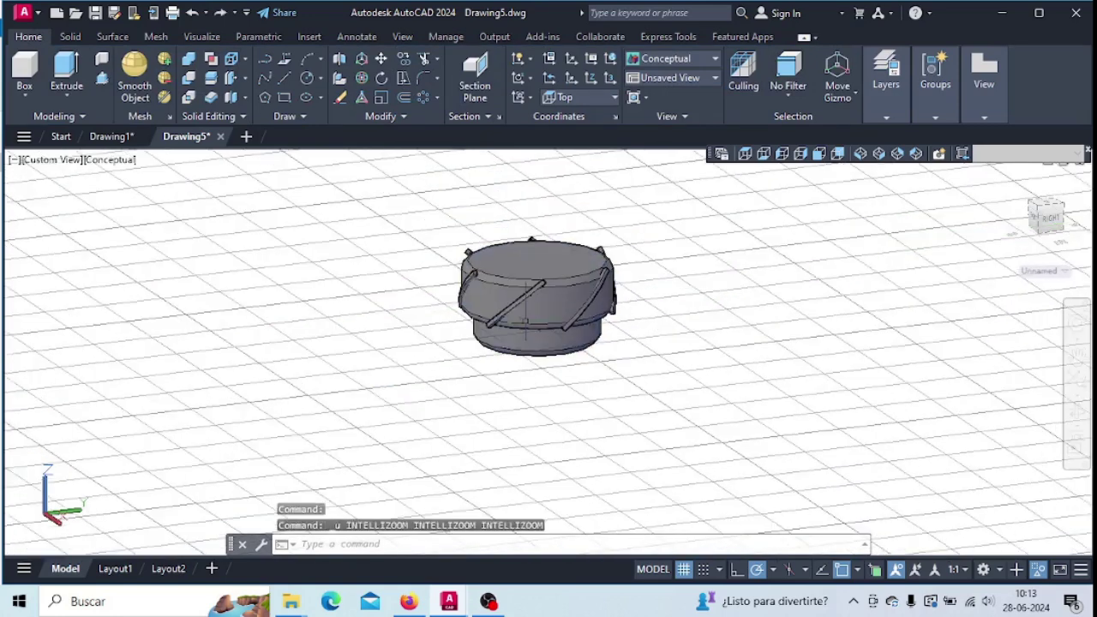
key("ctrl+z")
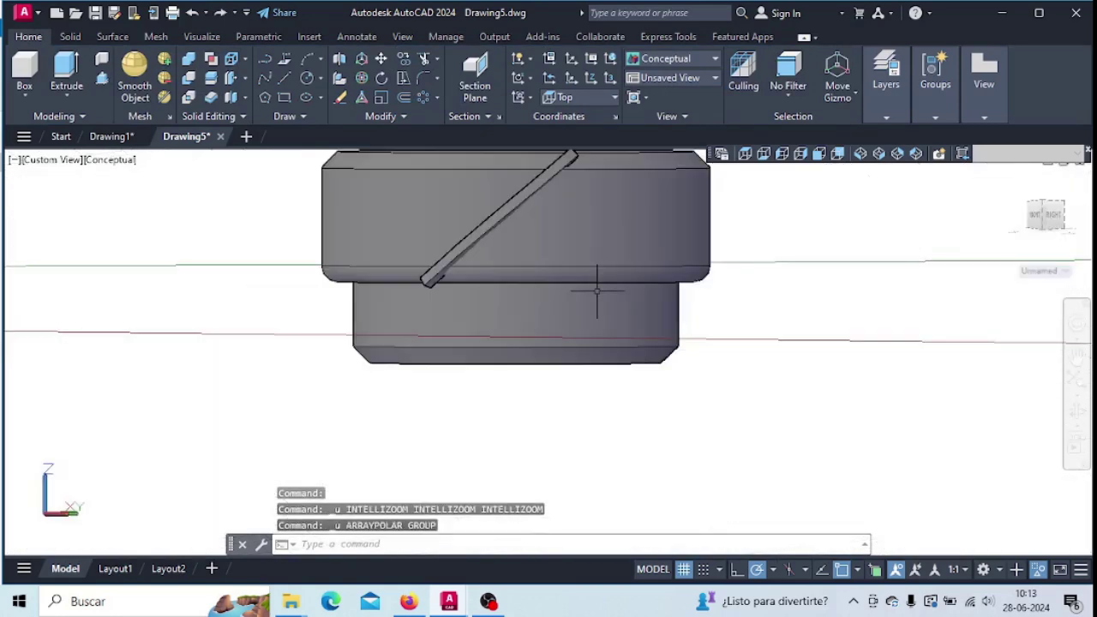
Polar-array the swept helical bar around the head's centre point, with 39 items evenly filling the full circle
left_click(506, 213, "ctrl")
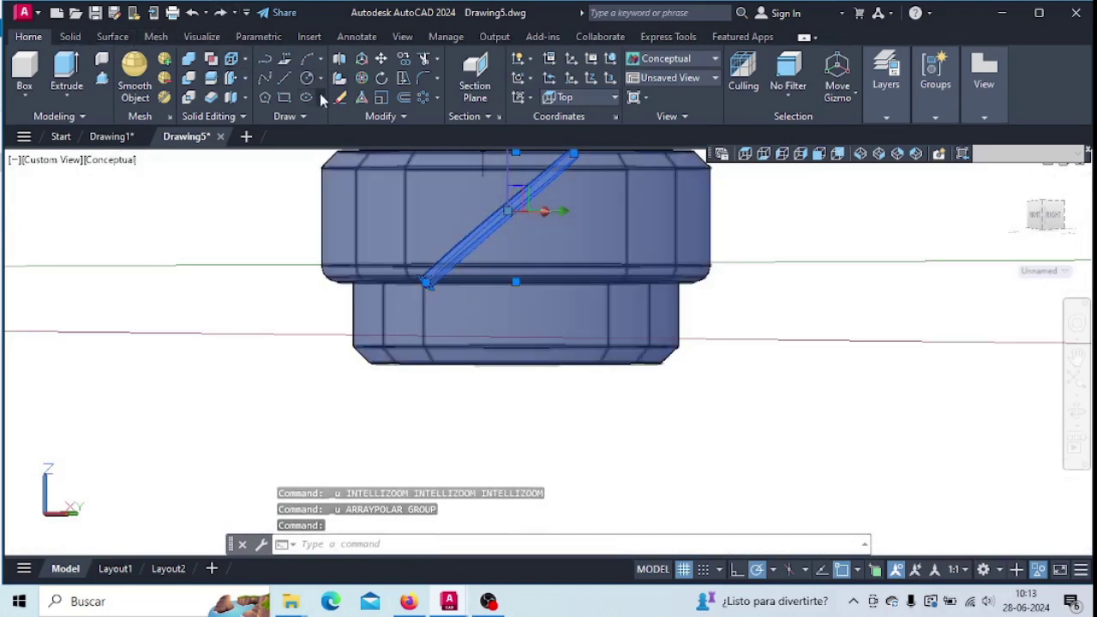
left_click(426, 96)
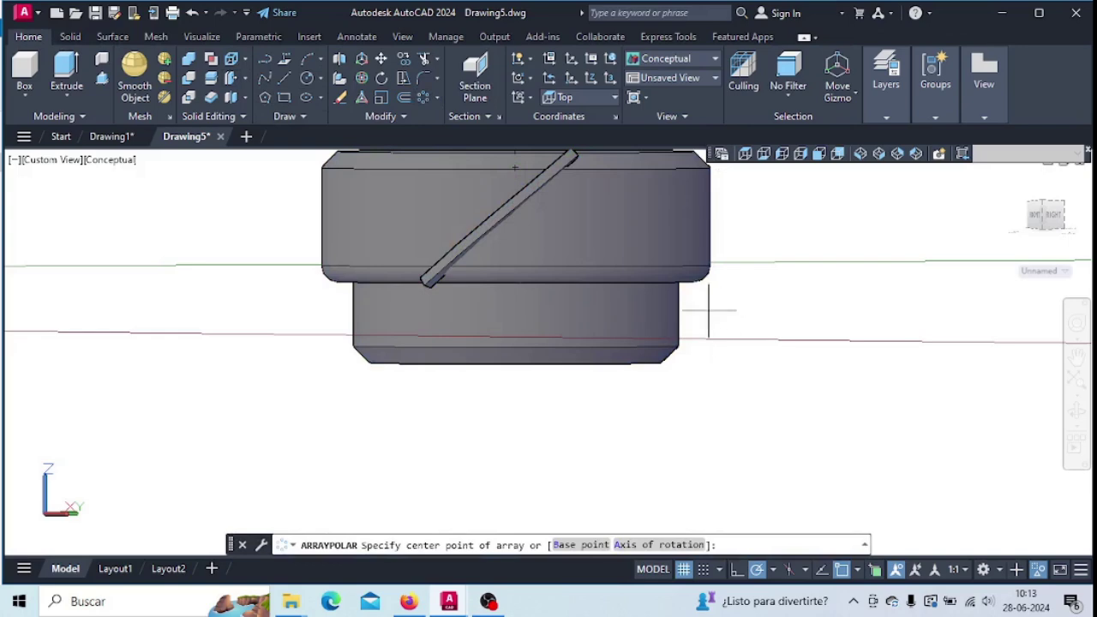
middle_click_drag(709, 310, 706, 345, "shift")
scroll(540, 258, "down", 5)
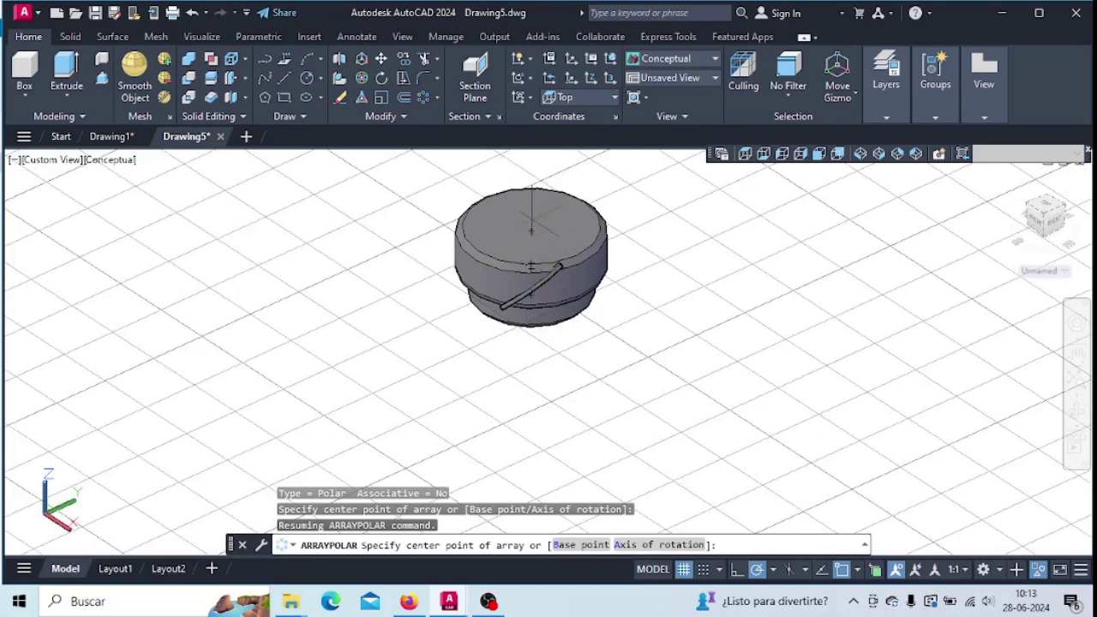
left_click(531, 231)
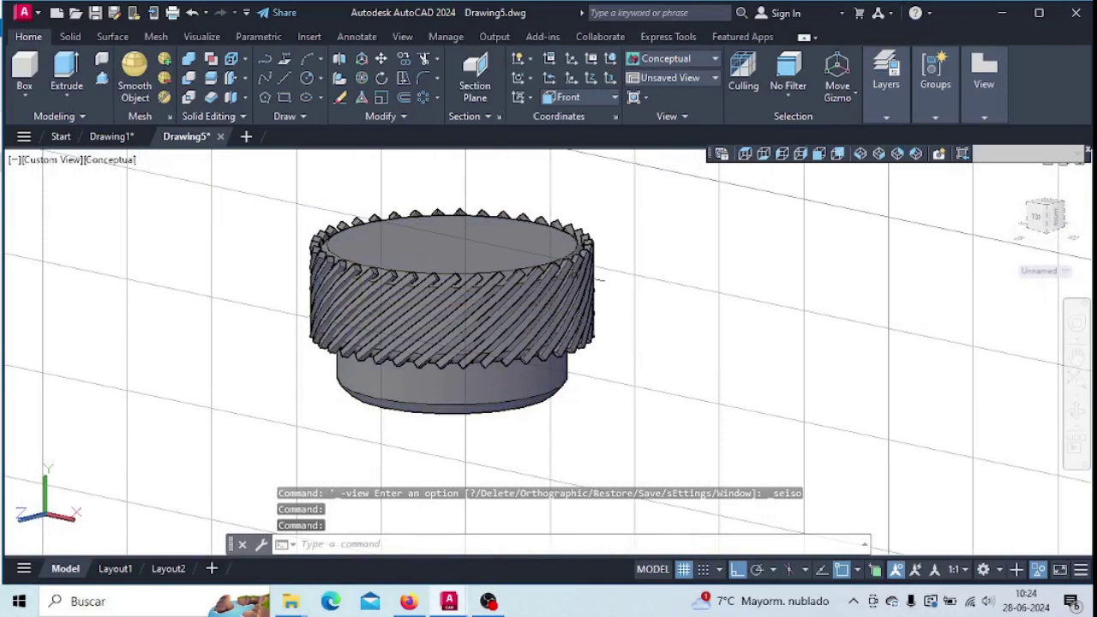
left_click(377, 297)
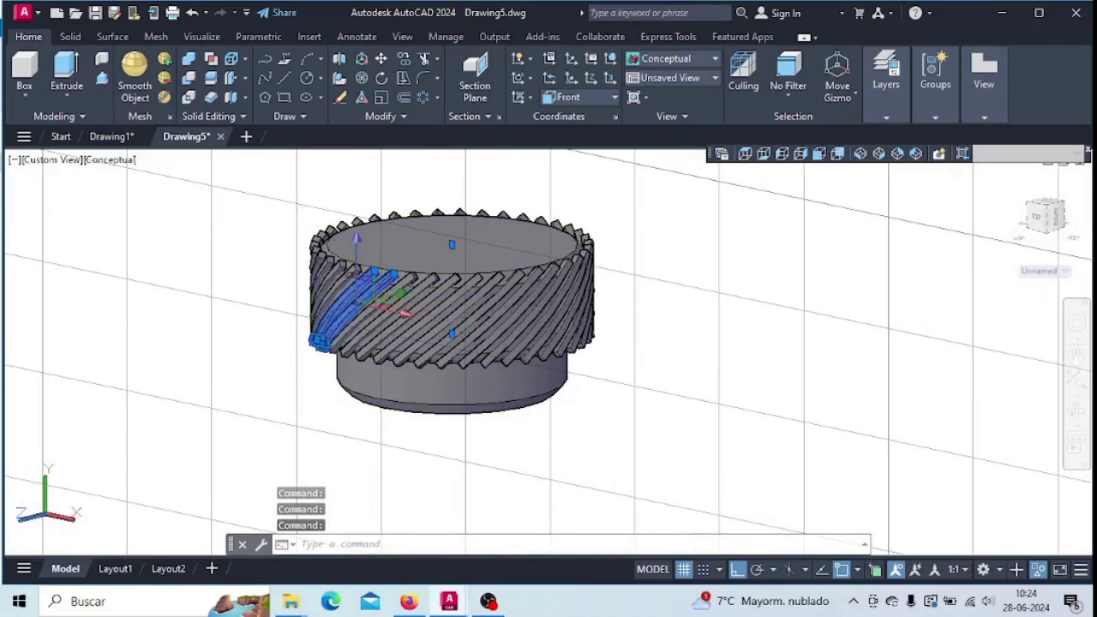
left_click(341, 271)
left_click(329, 267)
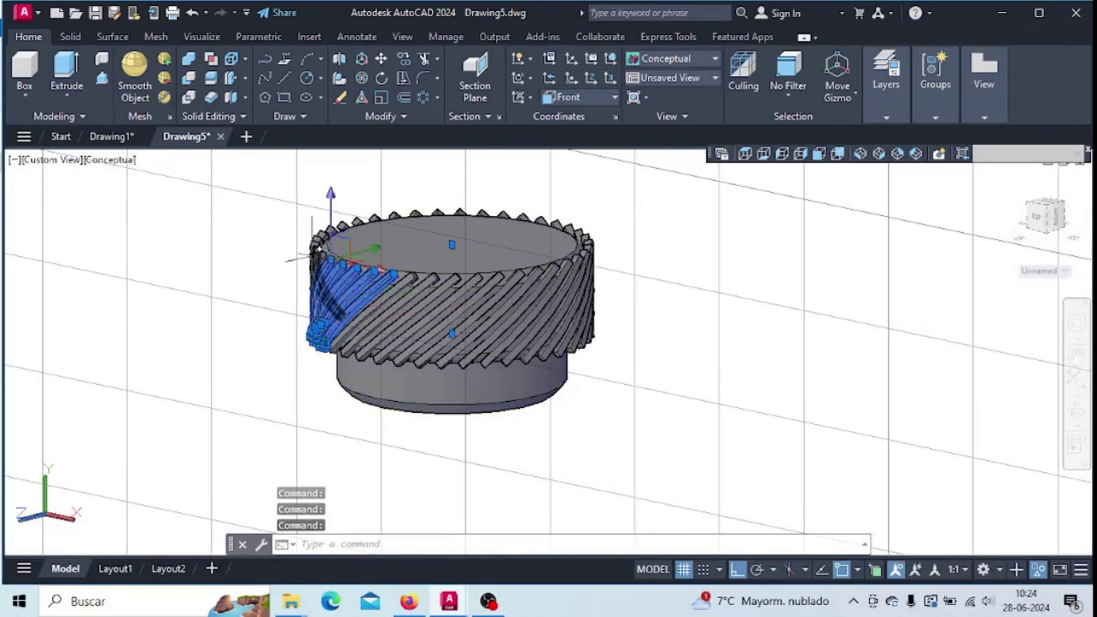
left_click(313, 254)
left_click(156, 244)
key("Escape")
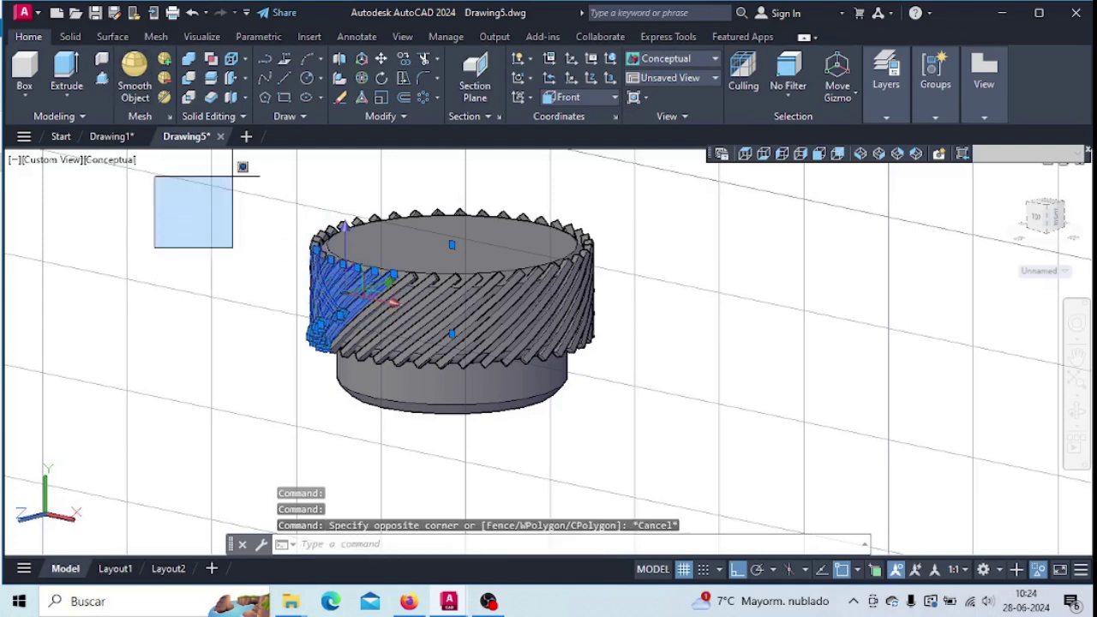
In the preset Front view, draw a vertical centre line from the midpoint of the shank's lower edge to above the head
left_click(283, 84)
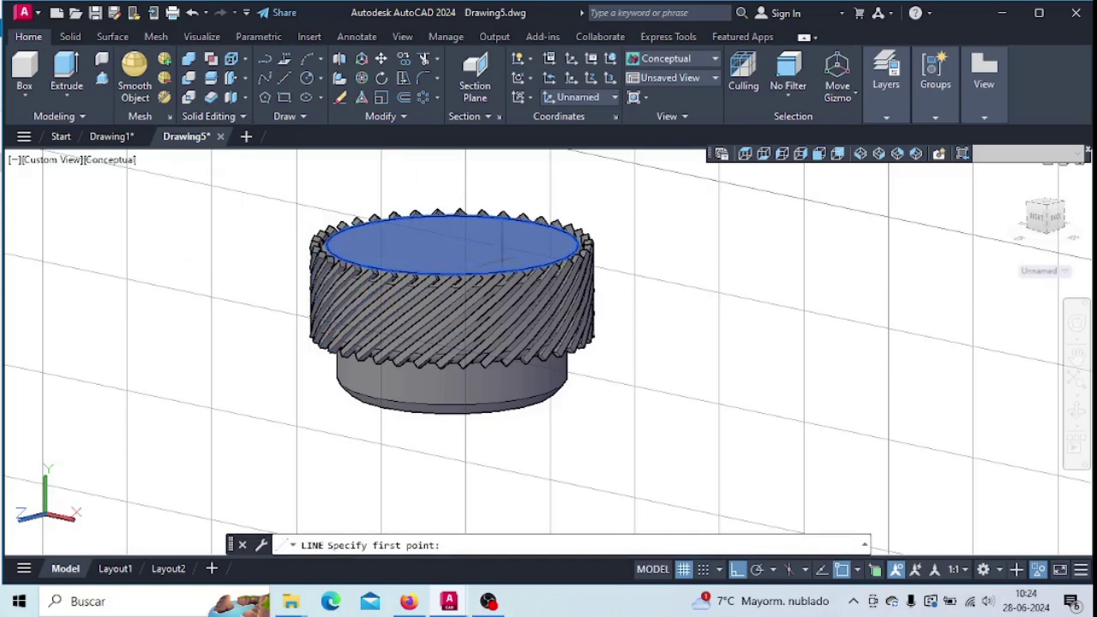
left_click(52, 159)
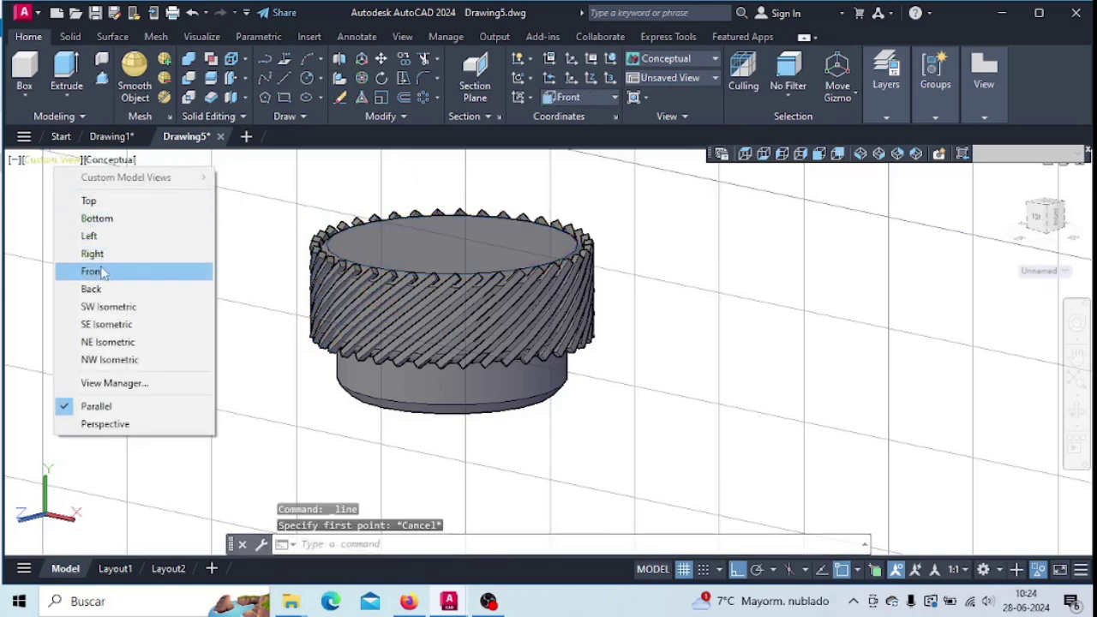
left_click(92, 271)
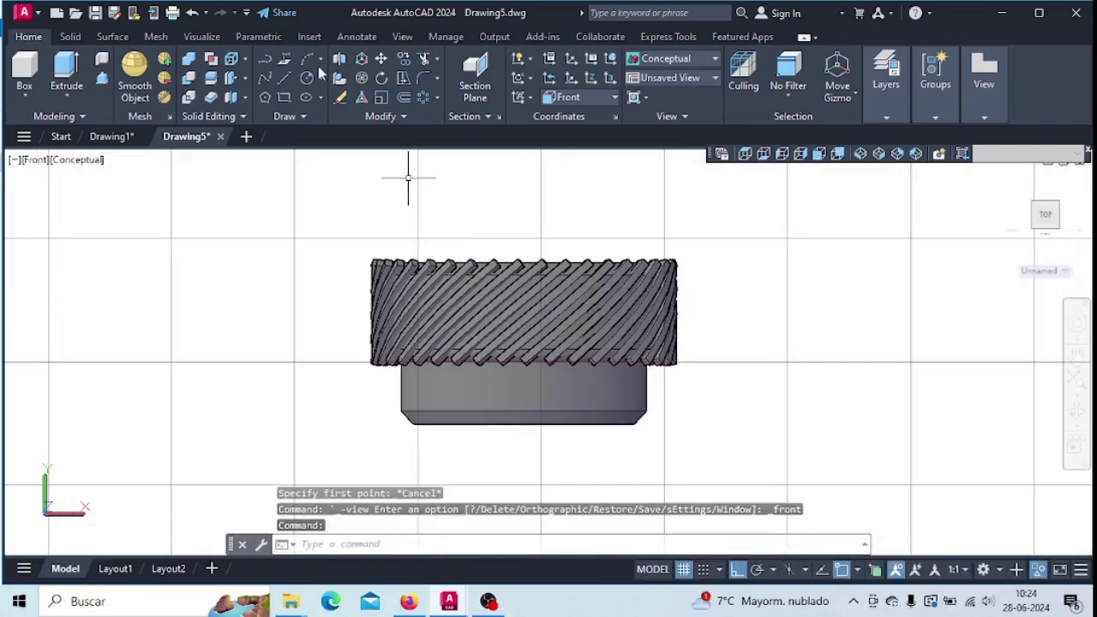
left_click(286, 82)
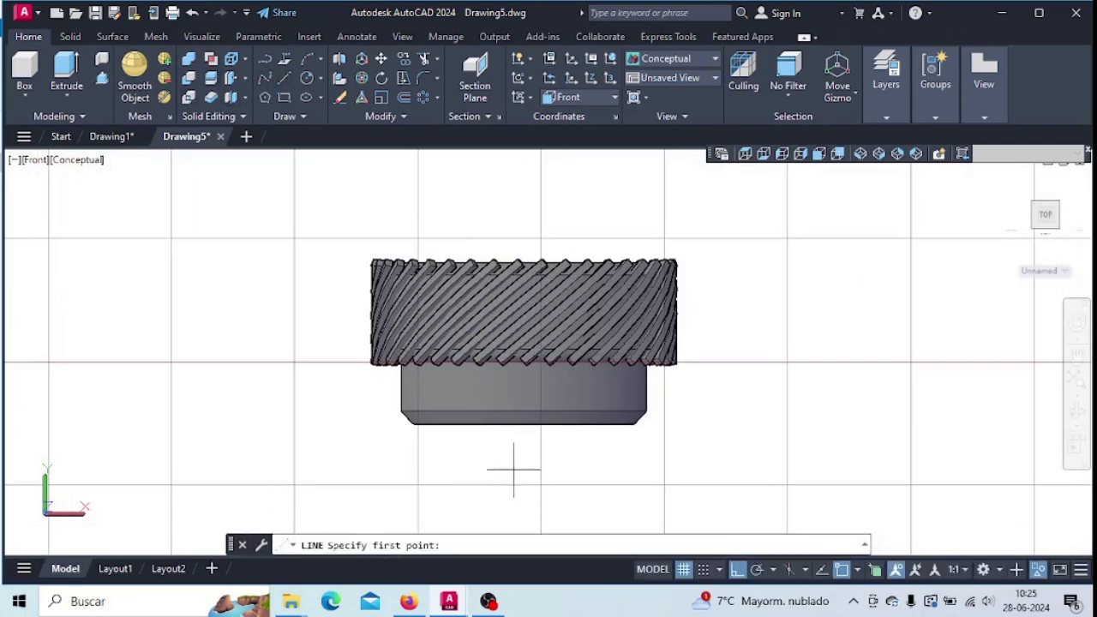
left_click(523, 423)
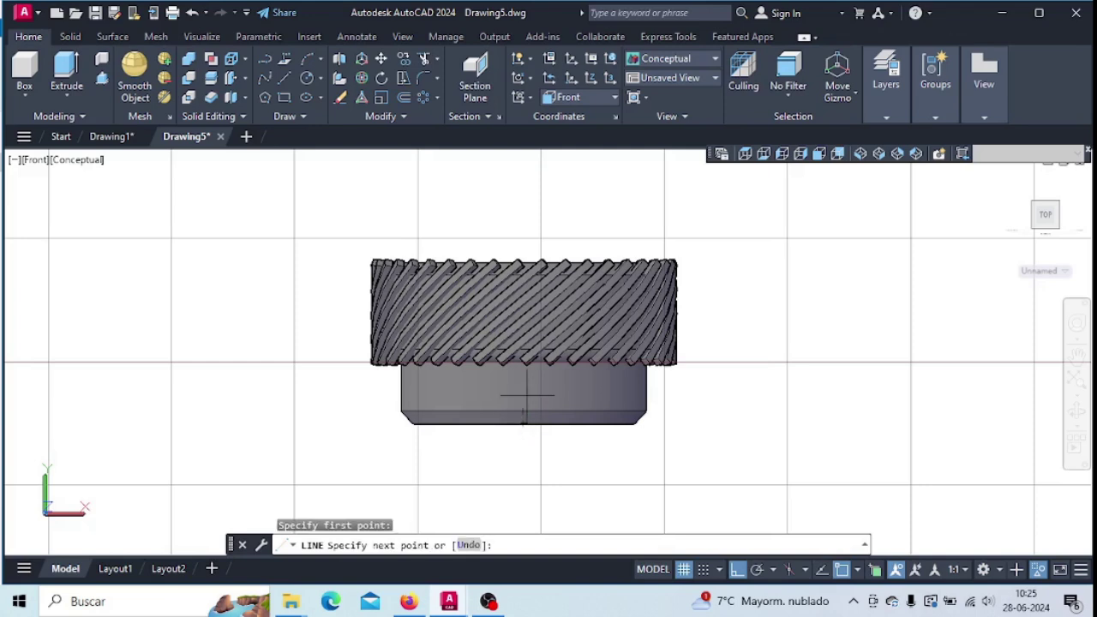
left_click(524, 154)
left_click(568, 206)
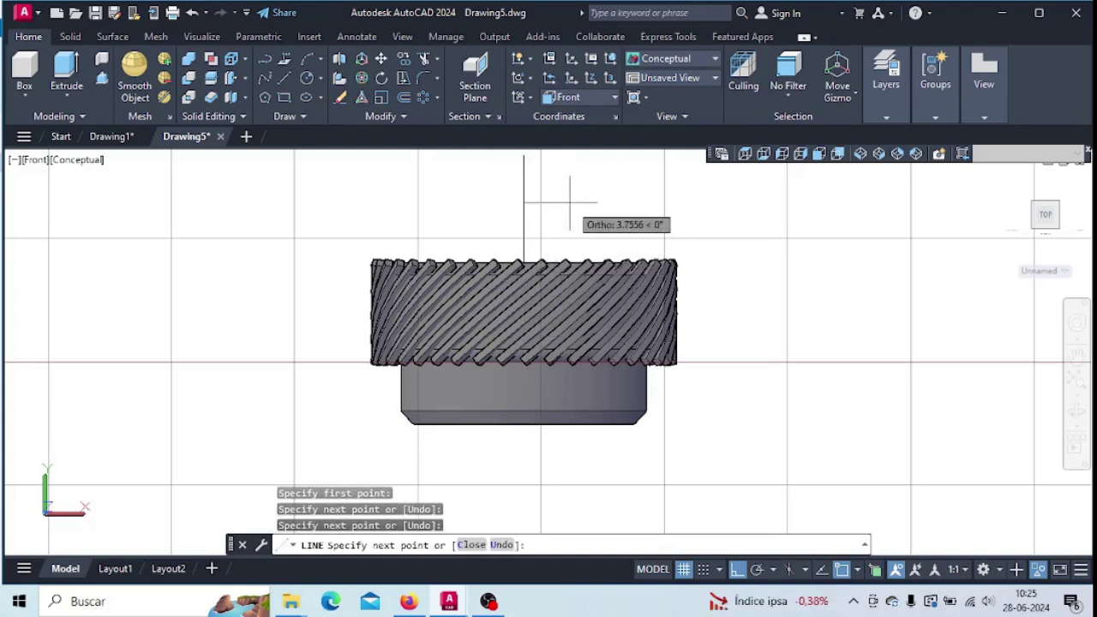
key("Escape")
Mirror all the arrayed helical bars about the vertical centre line, leaving the screw body and centre line out and keeping the source bars
left_click(730, 241)
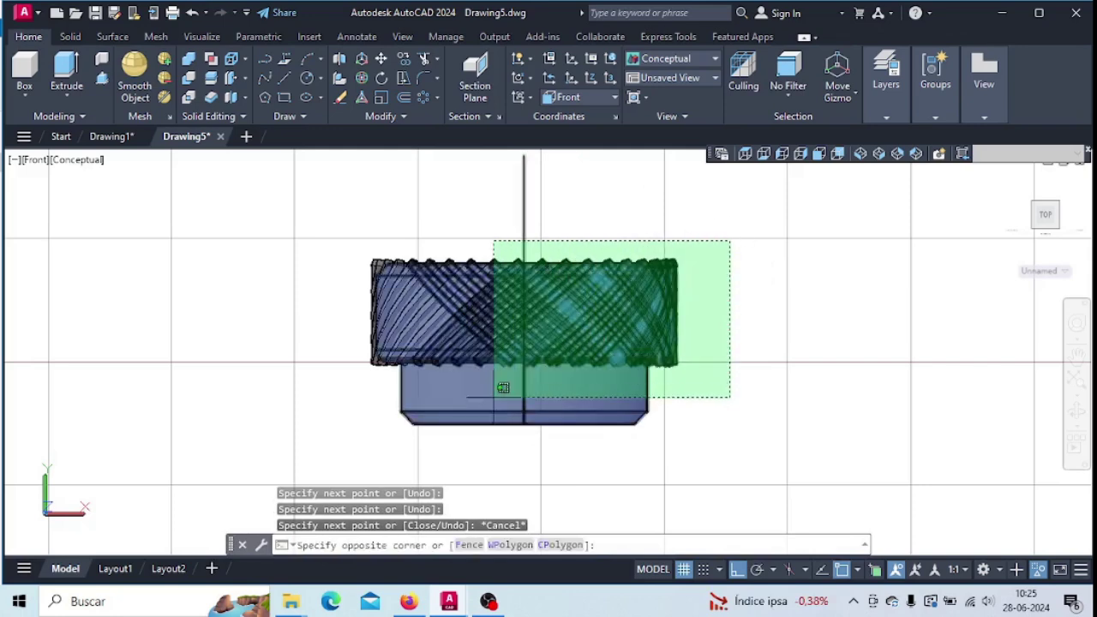
left_click(246, 374)
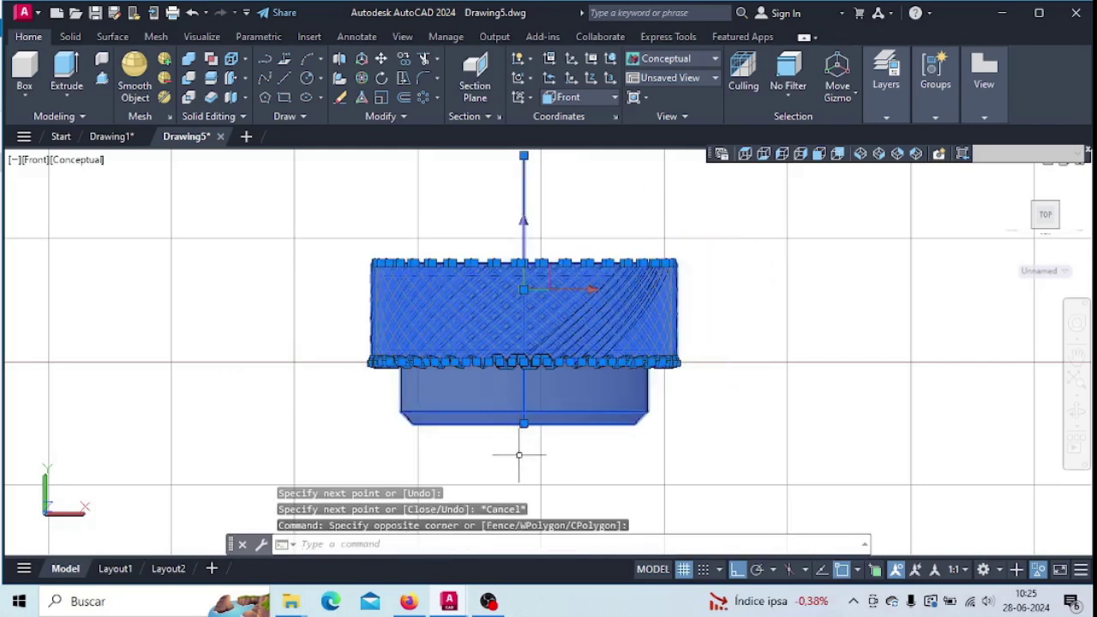
left_click(531, 390, "shift")
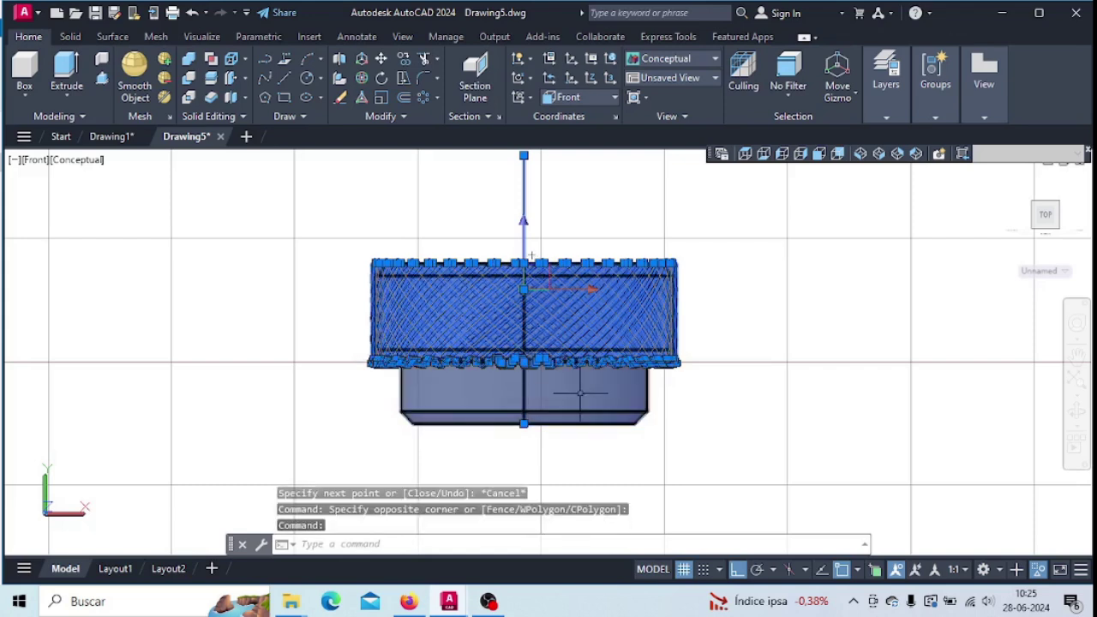
left_click(524, 183, "shift")
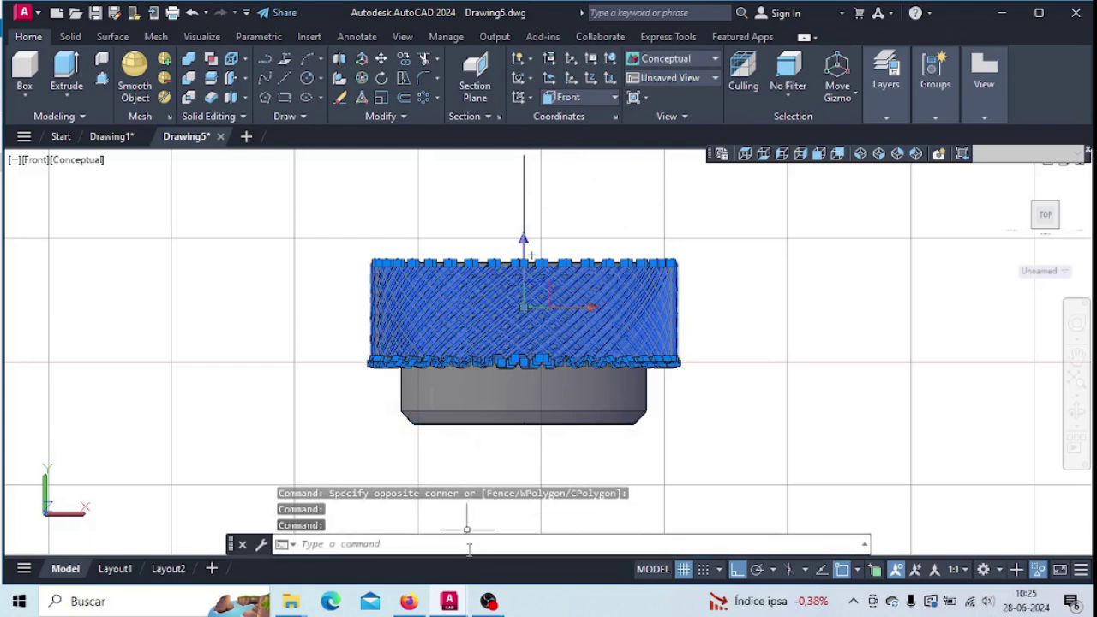
left_click(369, 545)
type("mirror")
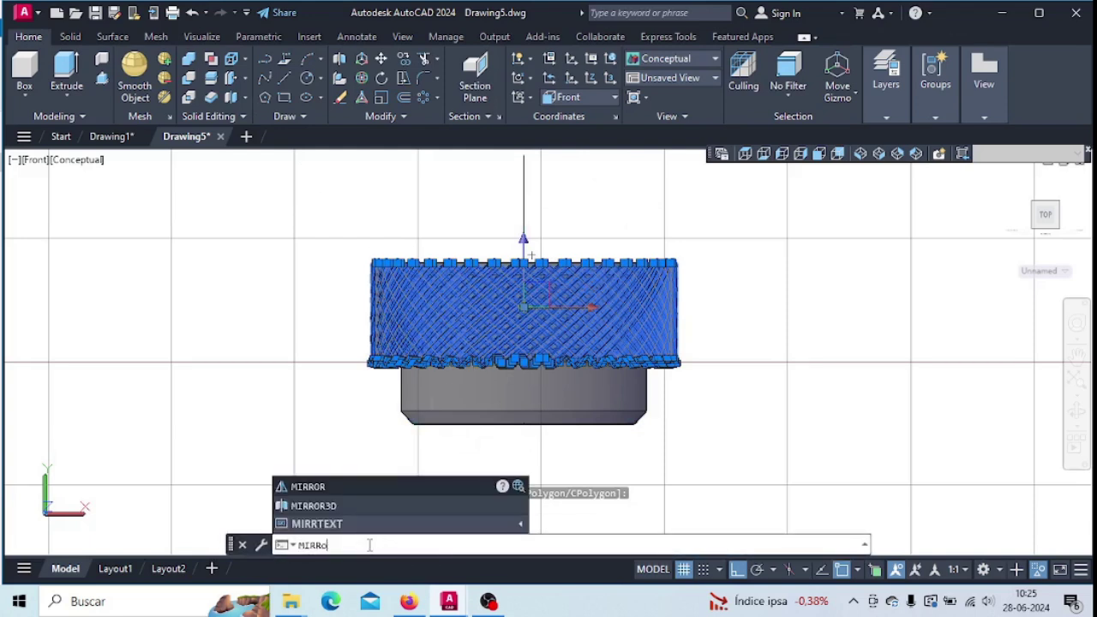
key("Return")
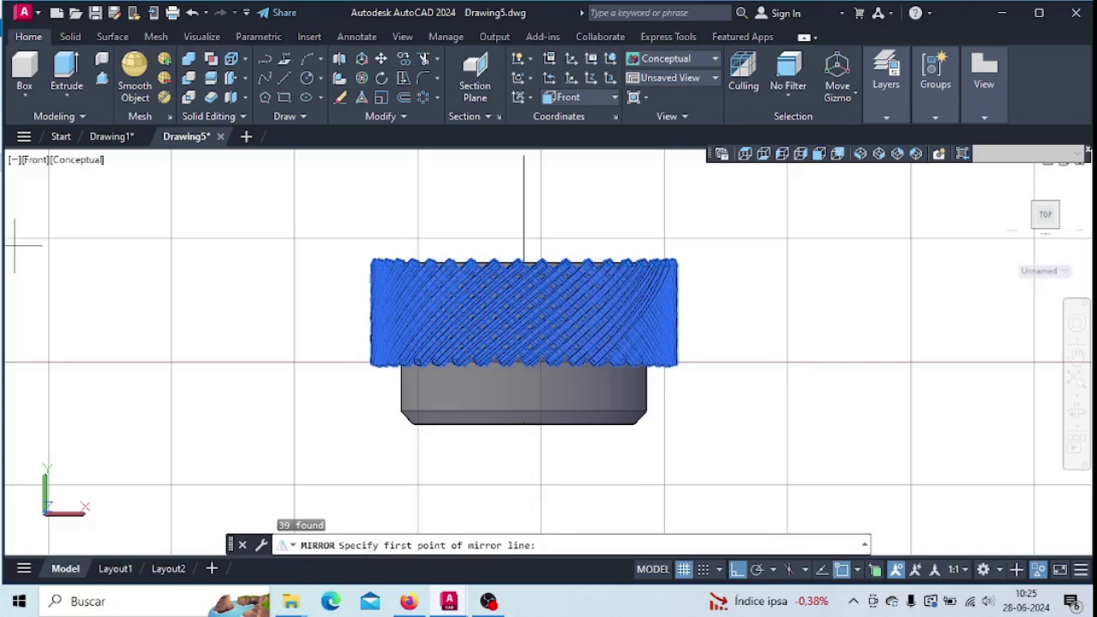
left_click(523, 155)
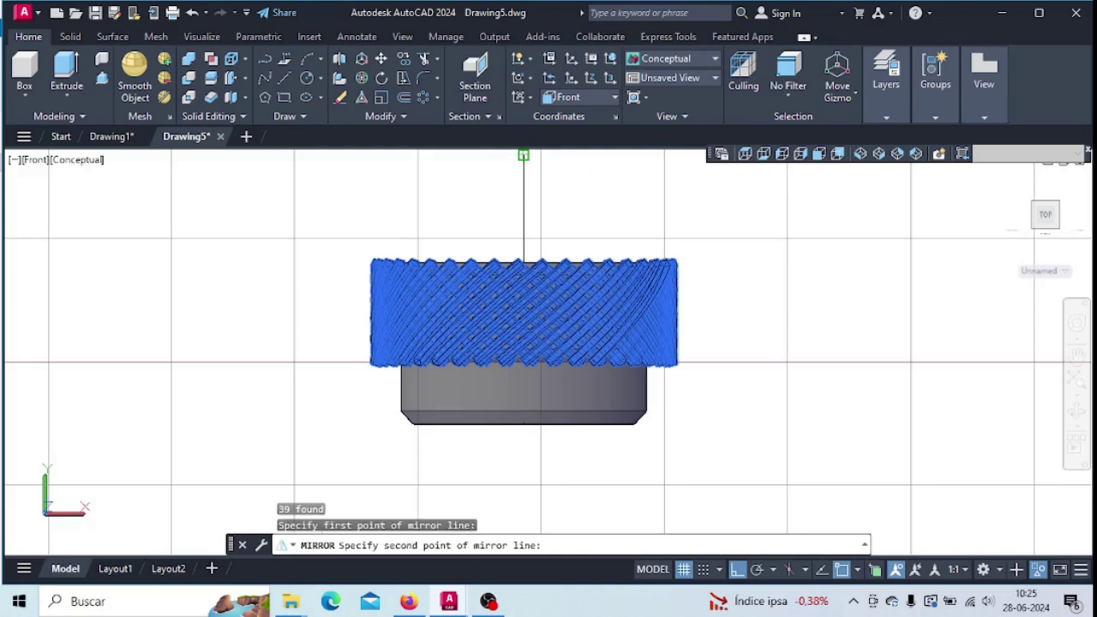
left_click(523, 423)
Subtract all the original and mirrored helical bars from the screw head body to cut the crossed knurling
scroll(680, 325, "up", 2)
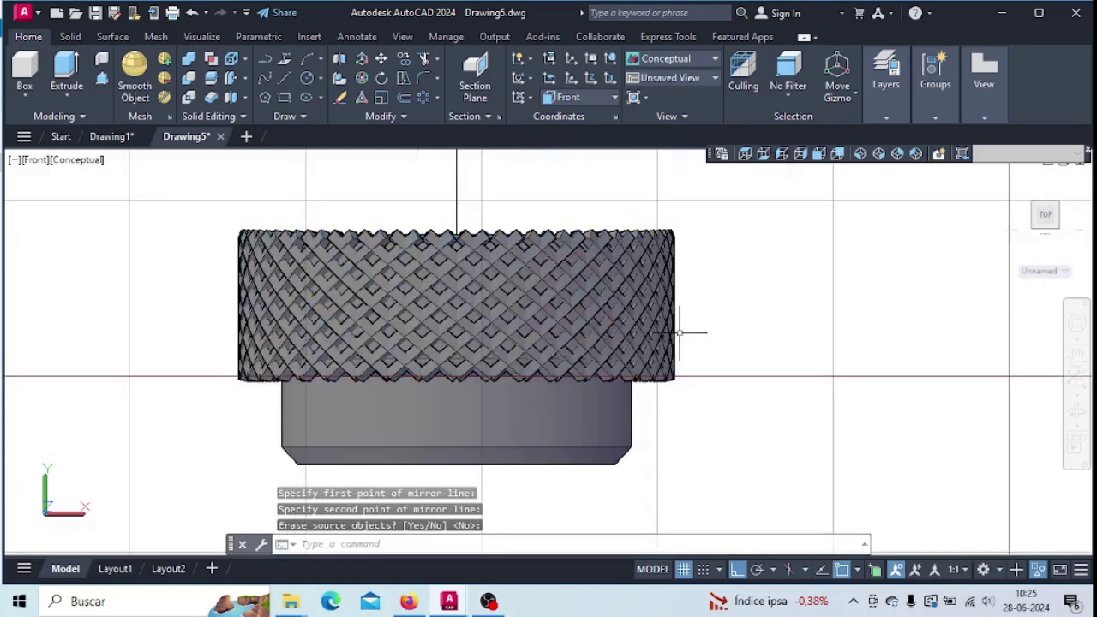
scroll(309, 265, "up", 2)
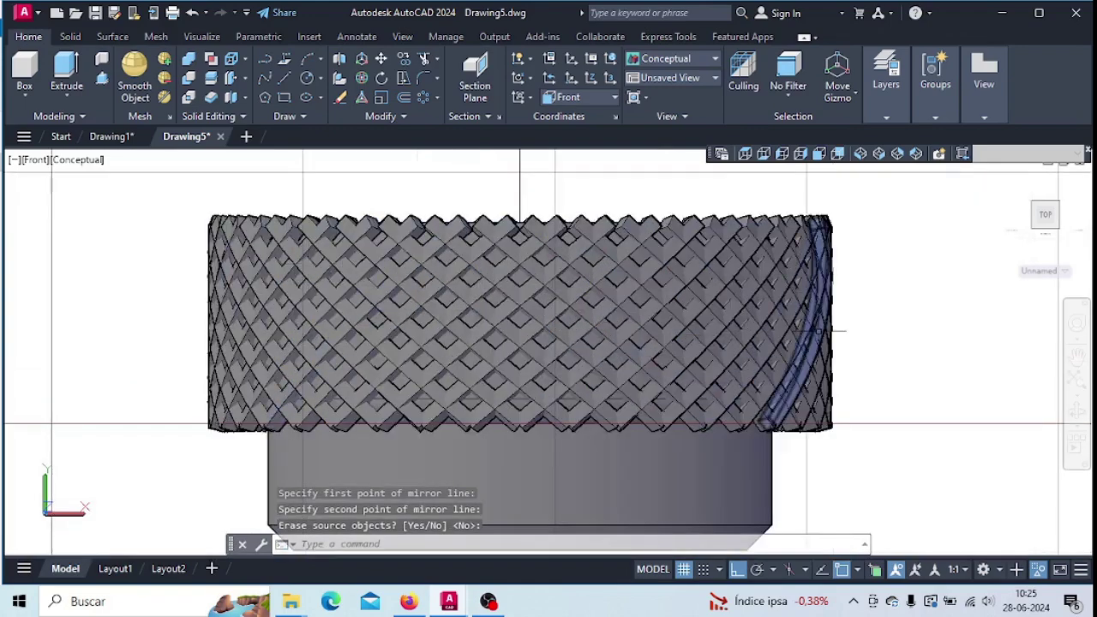
middle_click_drag(808, 332, 751, 361, "shift")
middle_click_drag(948, 347, 897, 366, "shift")
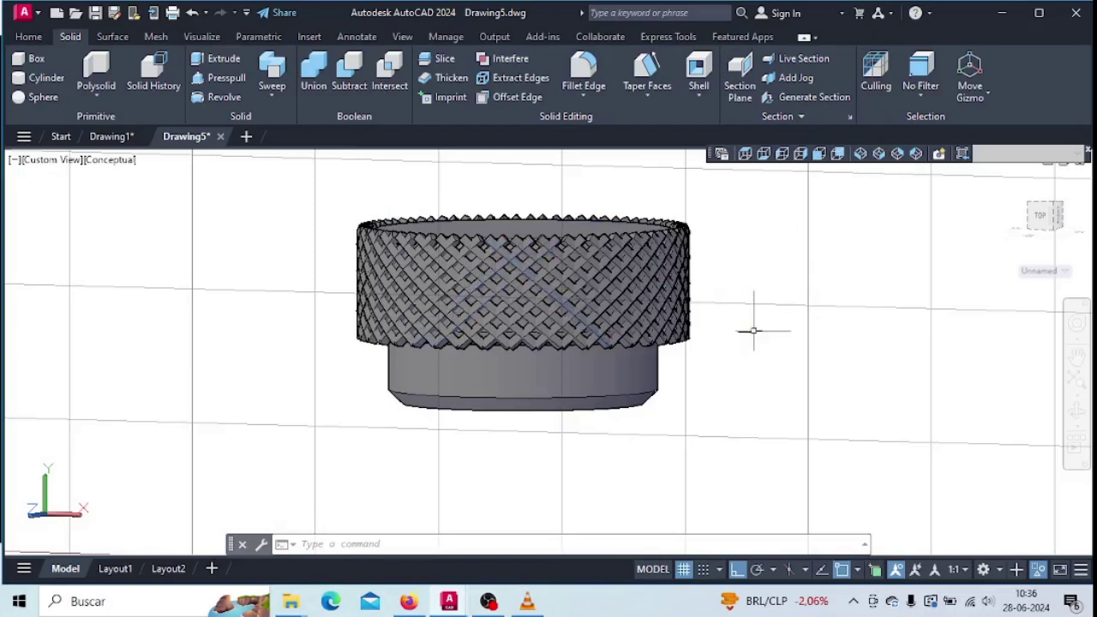
middle_click_drag(755, 375, 718, 369)
scroll(697, 367, "up", 2)
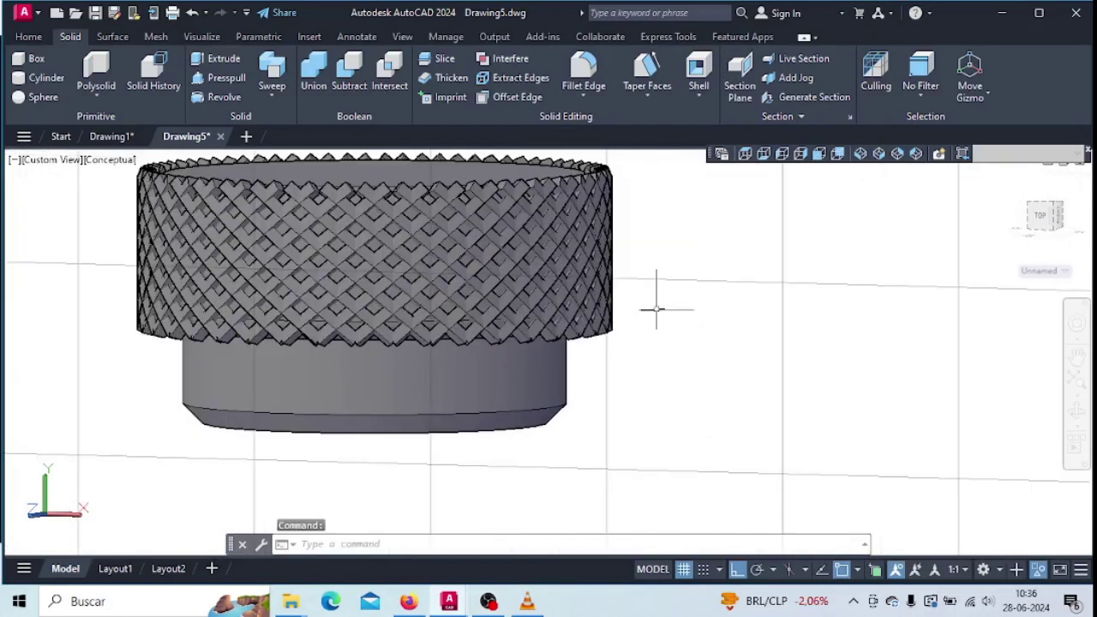
scroll(651, 319, "down", 3)
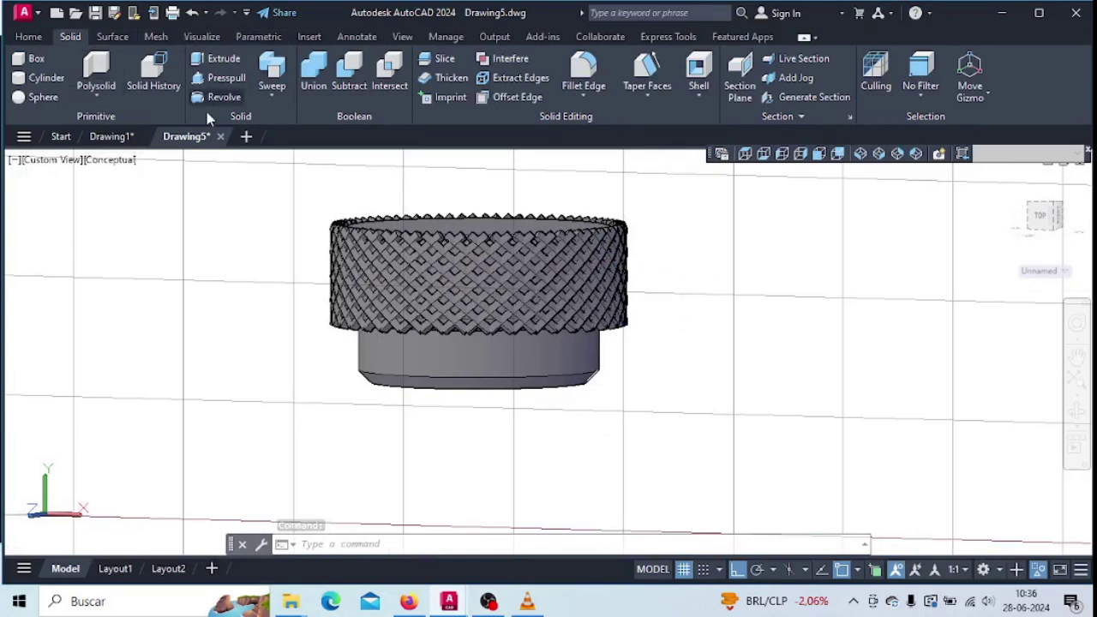
left_click(352, 70)
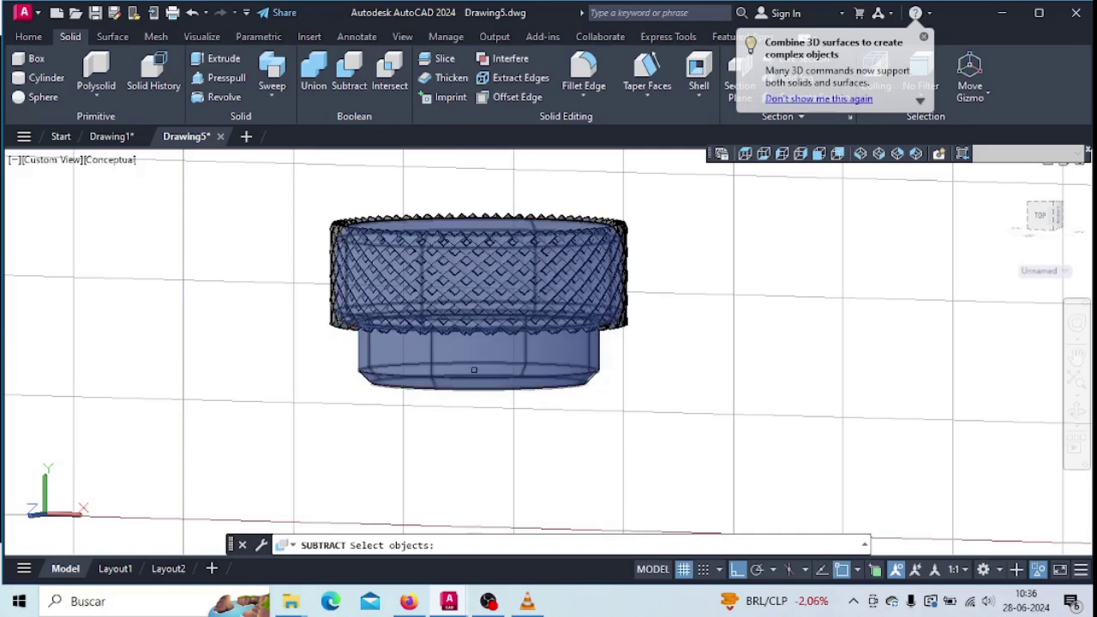
left_click(474, 369)
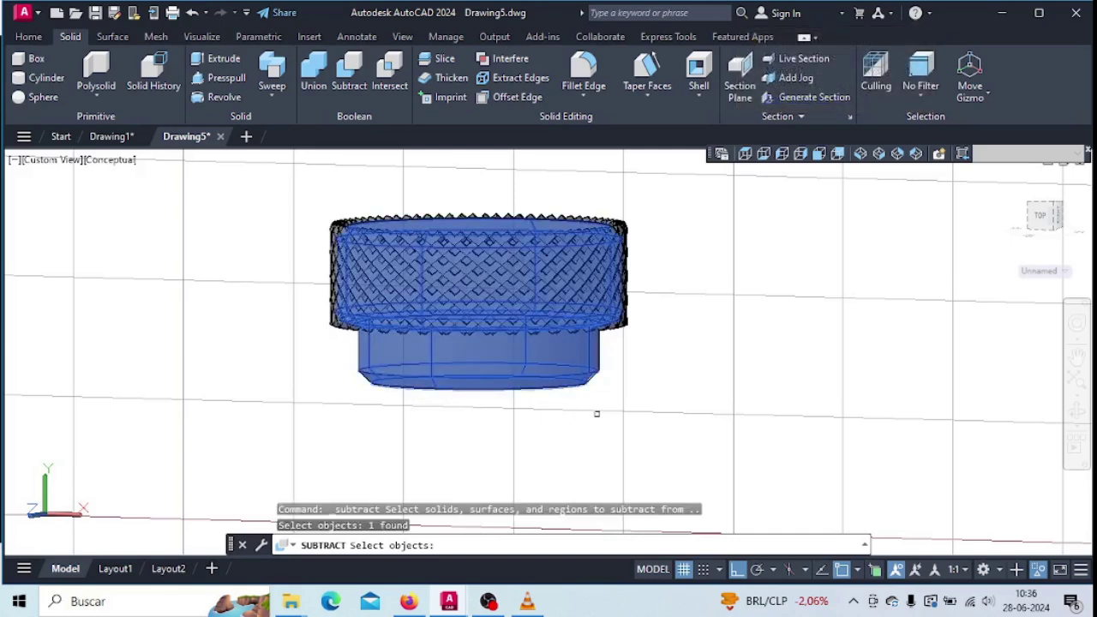
key("Return")
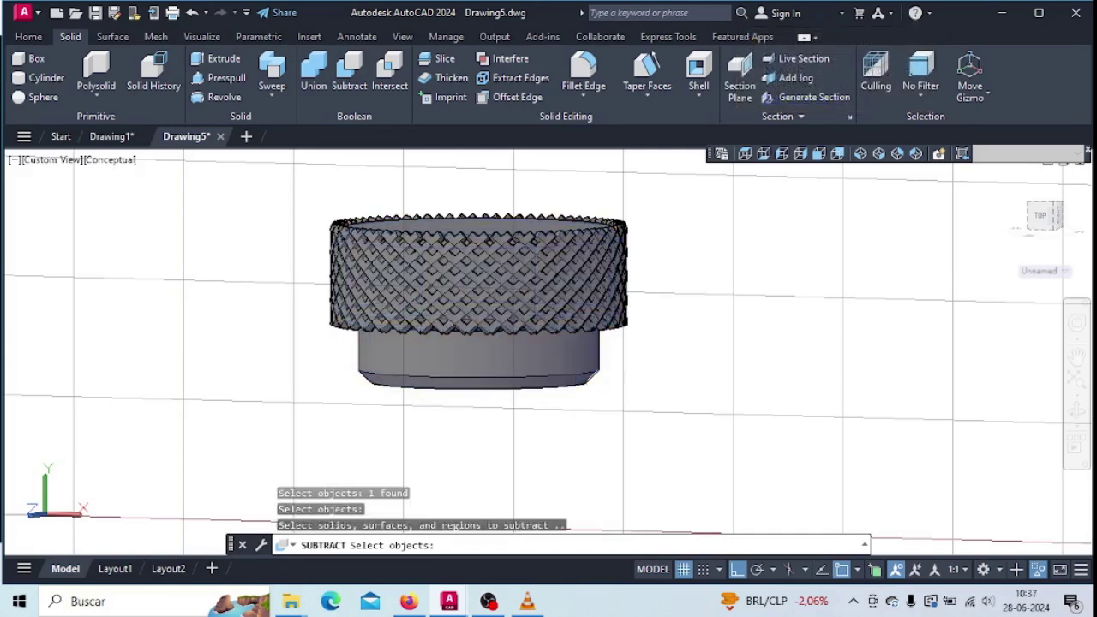
left_click(669, 196)
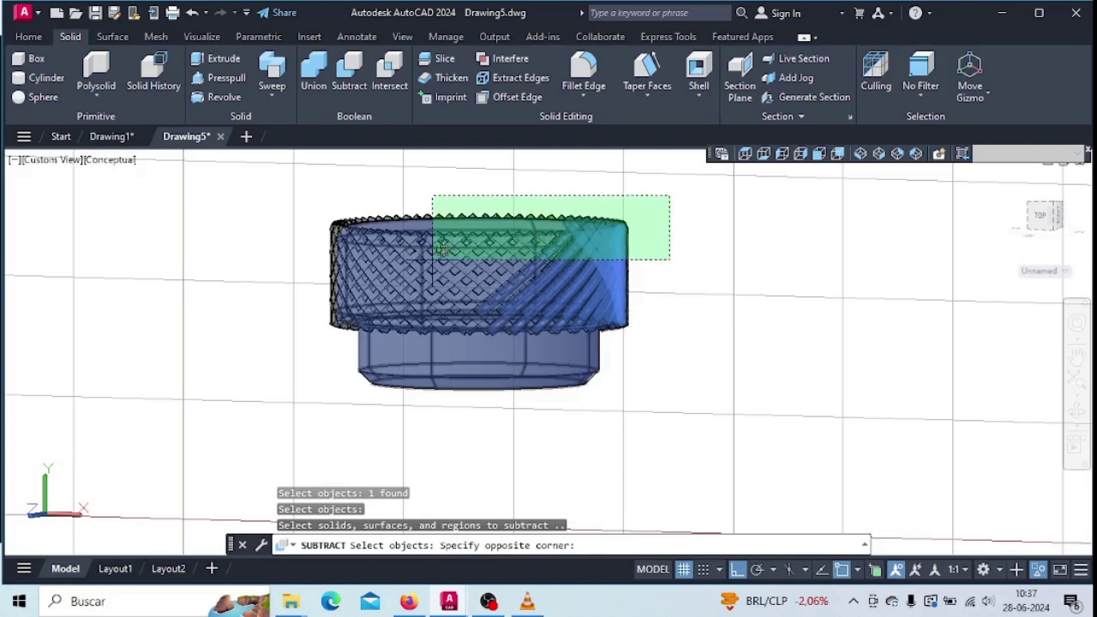
left_click(241, 307)
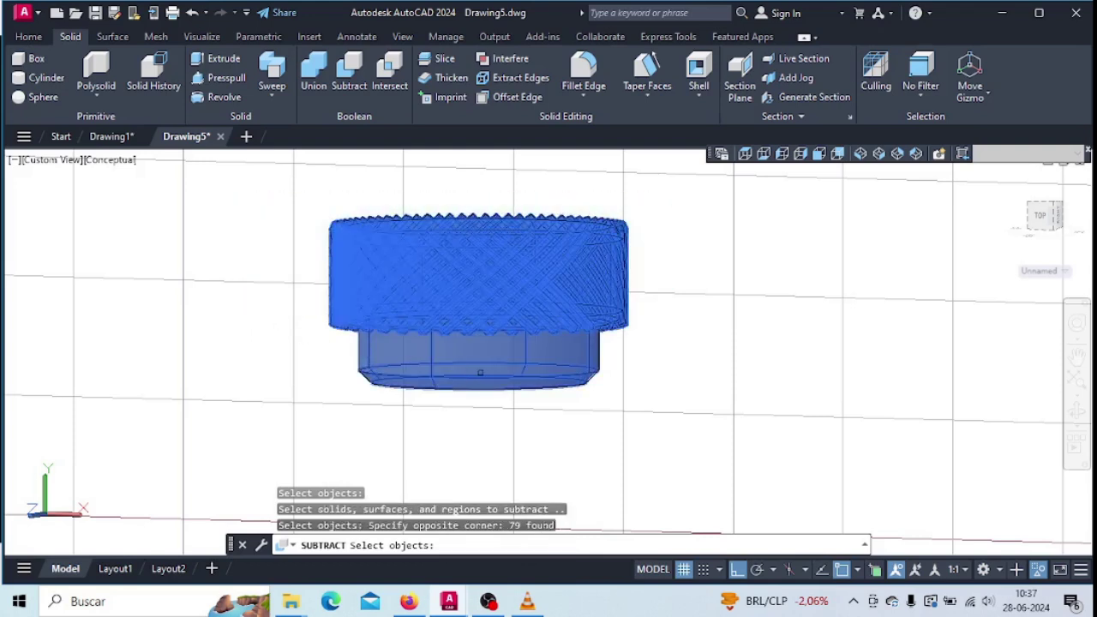
left_click(483, 368, "shift")
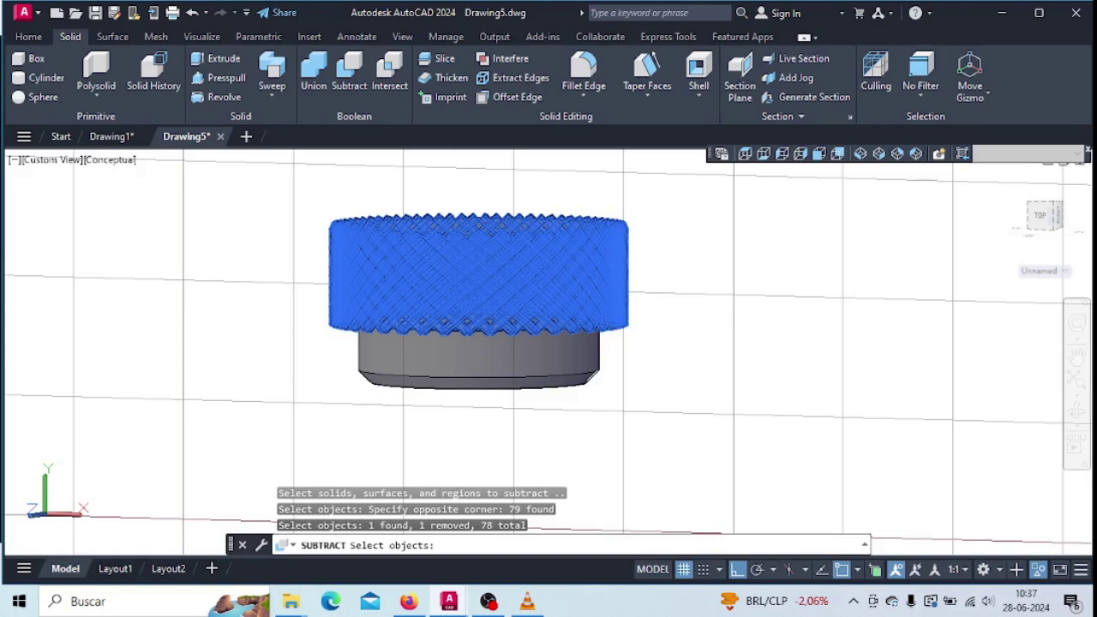
key("Return")
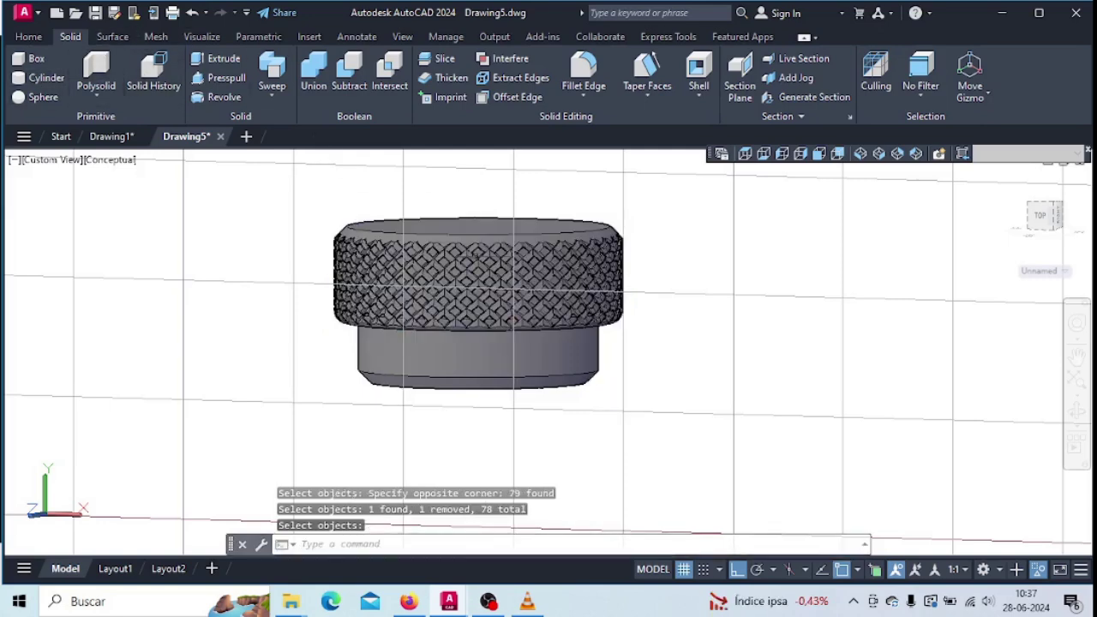
left_click(695, 346)
key("Escape")
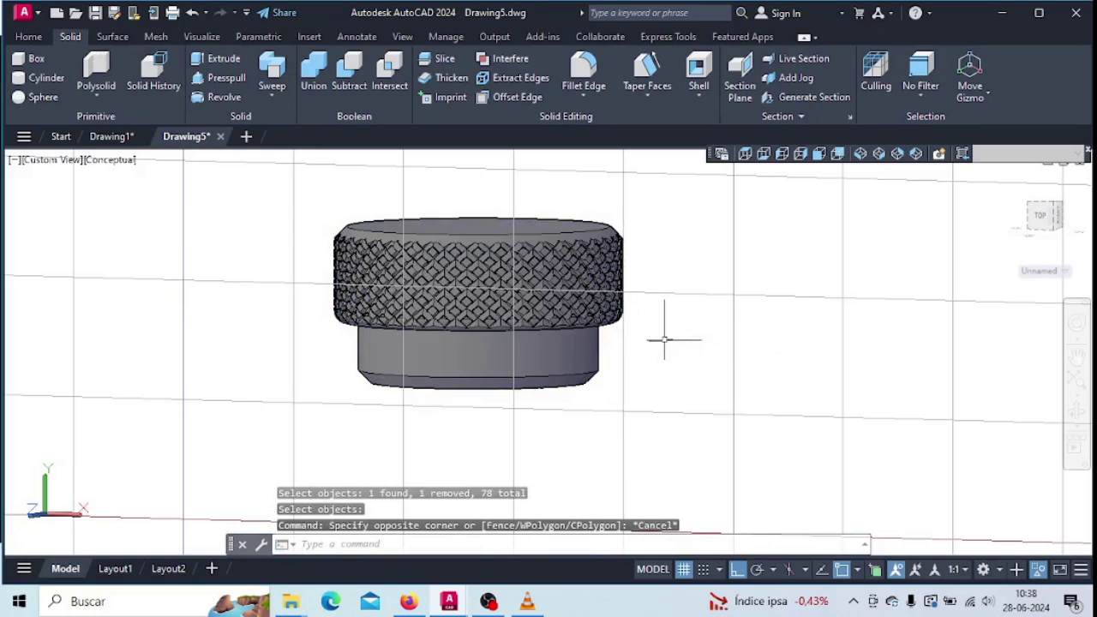
Unhide the hidden threaded rod with the UNHIDE command
scroll(660, 334, "down", 4)
middle_click_drag(612, 358, 485, 295)
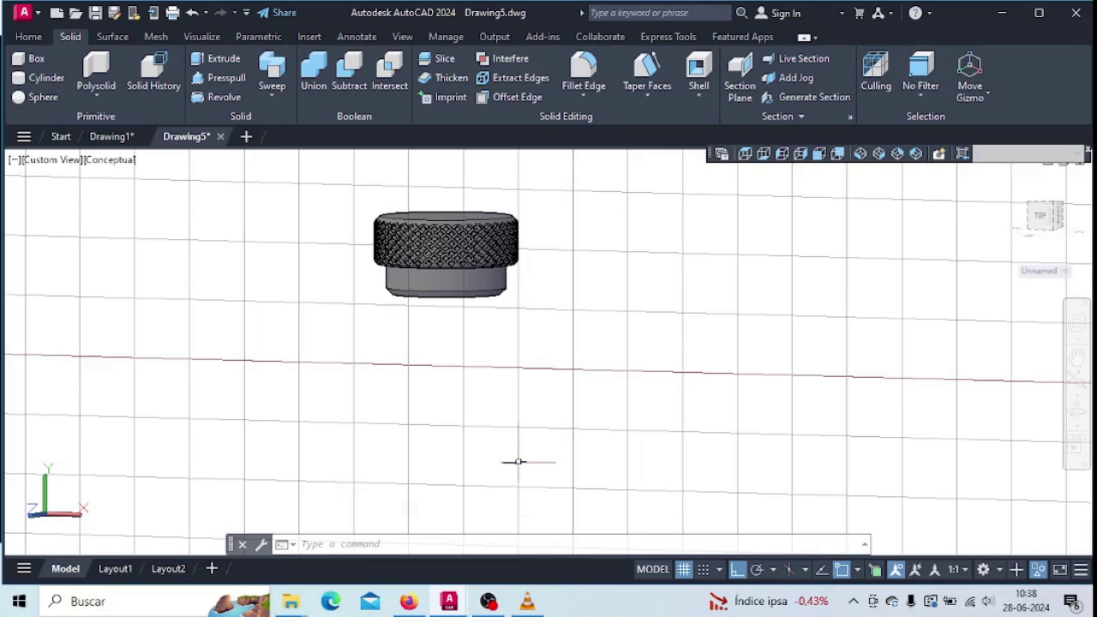
type("unhide")
key("Return")
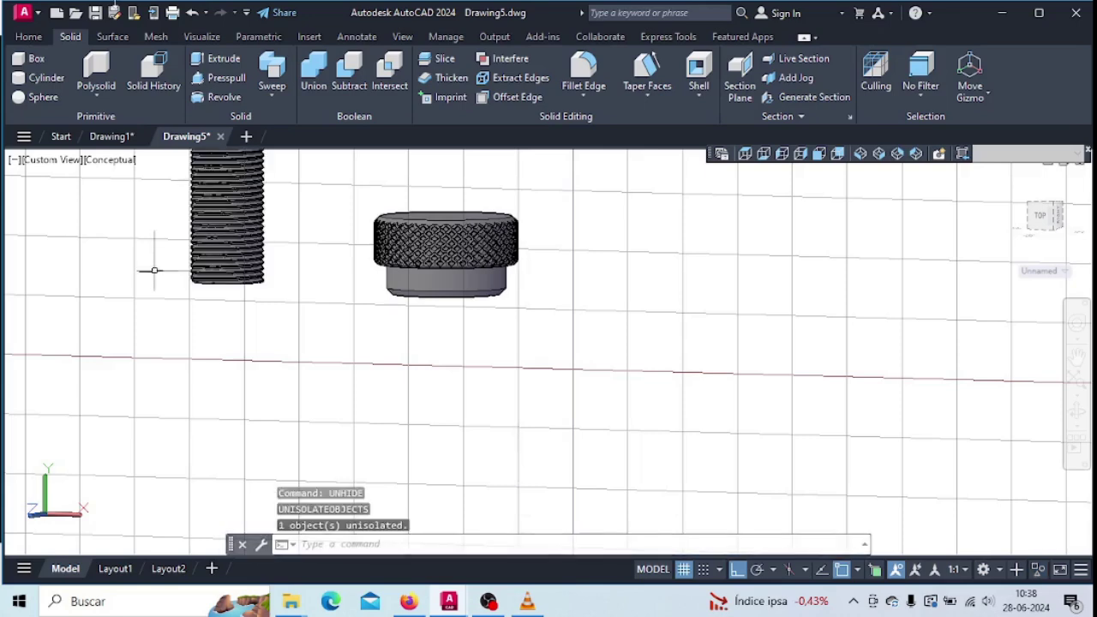
Move the threaded rod from the centre of its upper face to the centre of the shank's lower face, using polar tracking instead of ortho
middle_click_drag(289, 251, 311, 326)
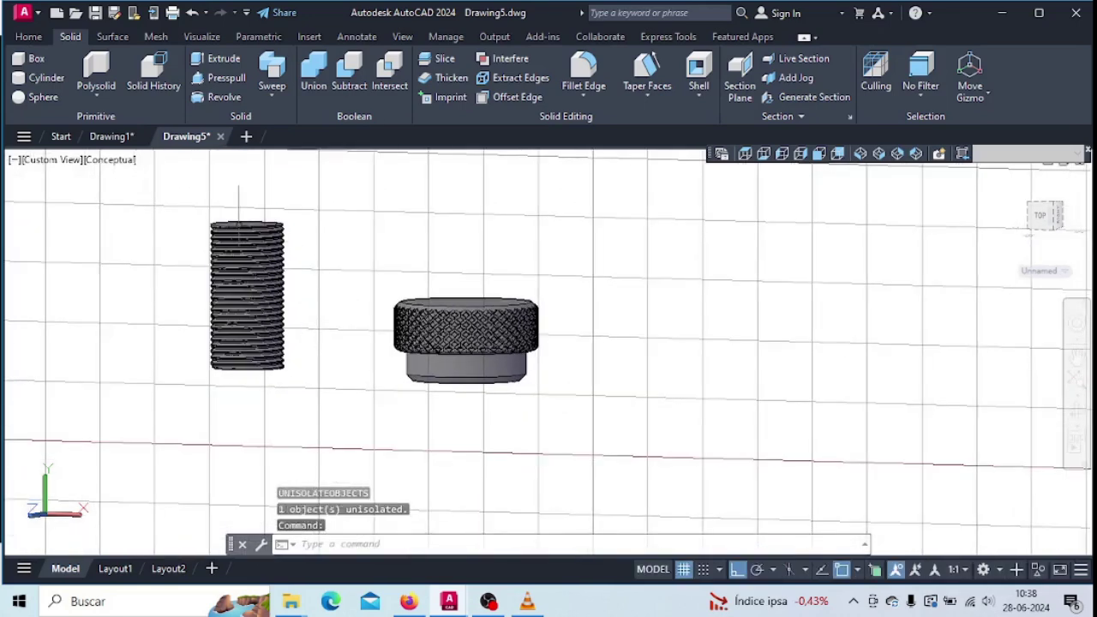
left_click(273, 283)
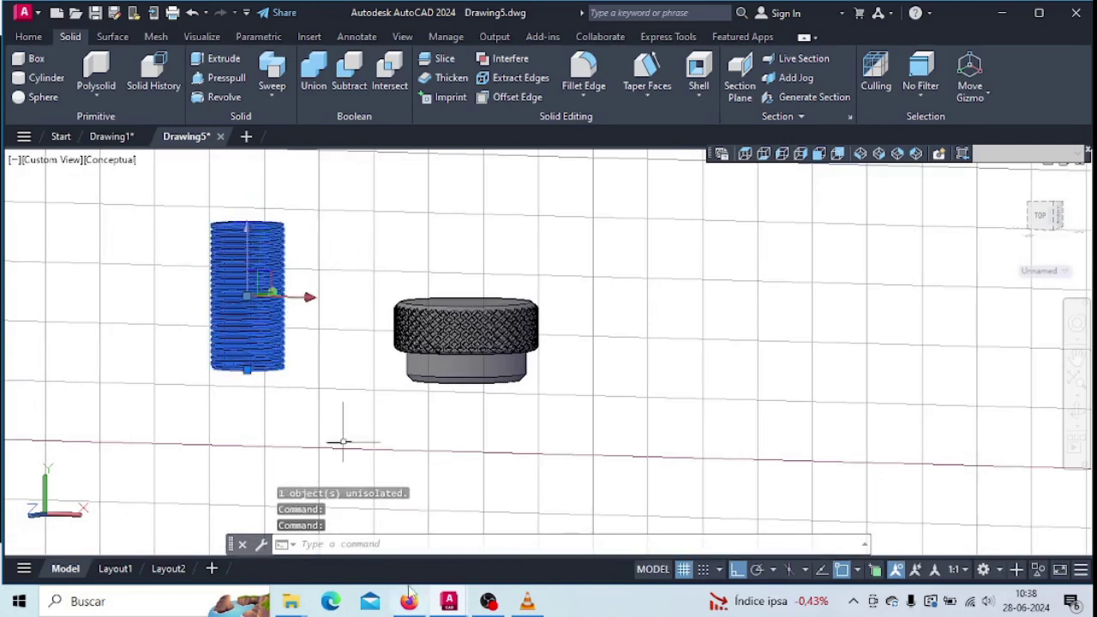
left_click(366, 542)
type("move")
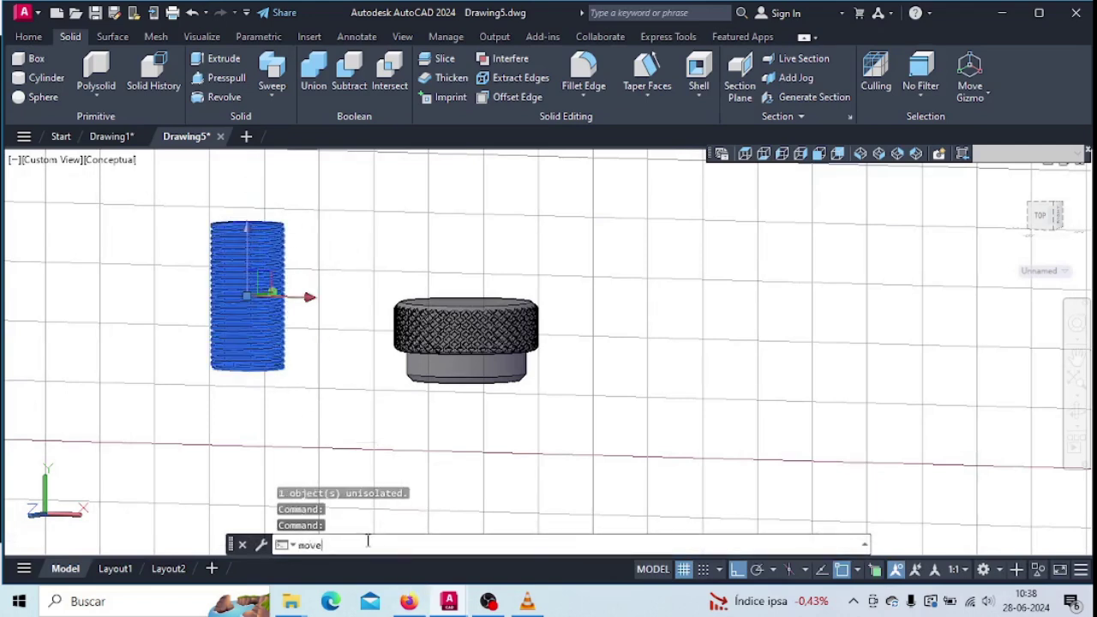
key("Return")
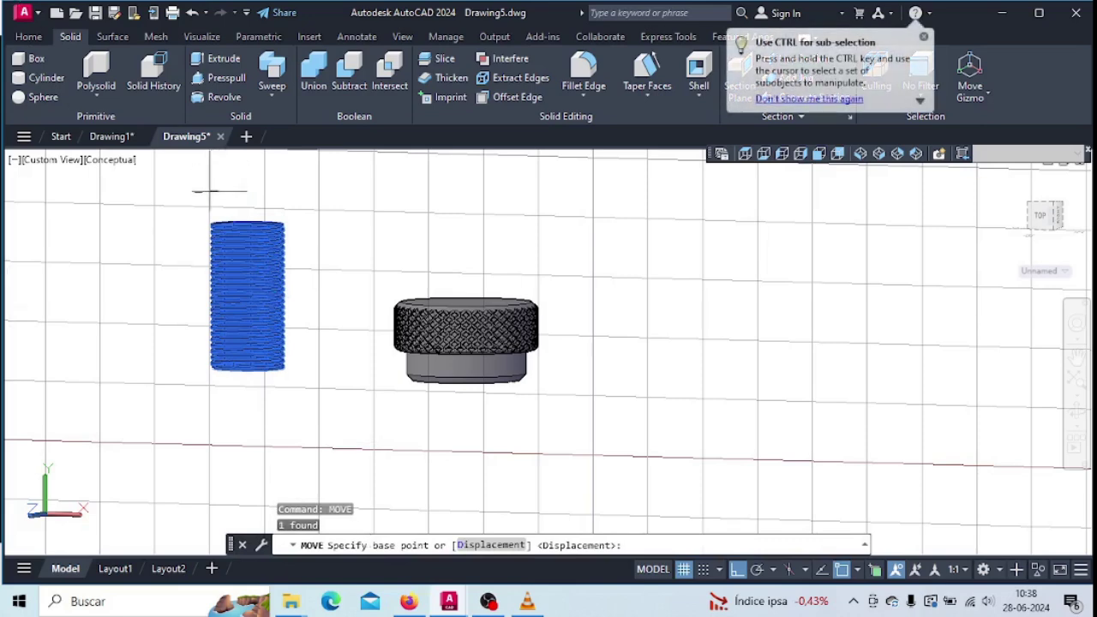
middle_click_drag(154, 228, 243, 255, "shift")
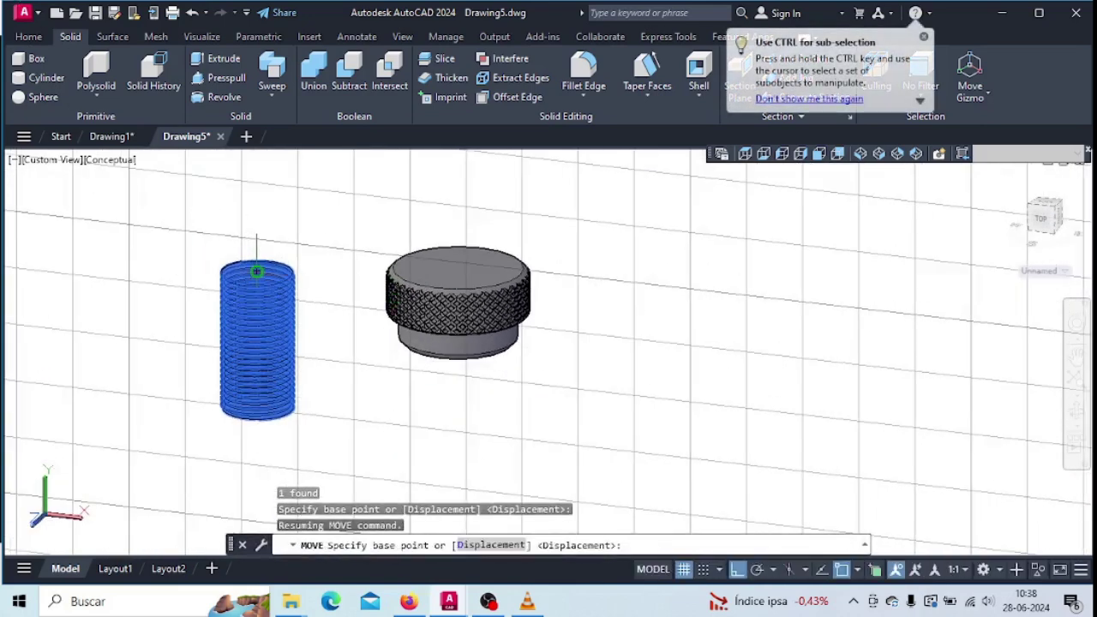
left_click(256, 271)
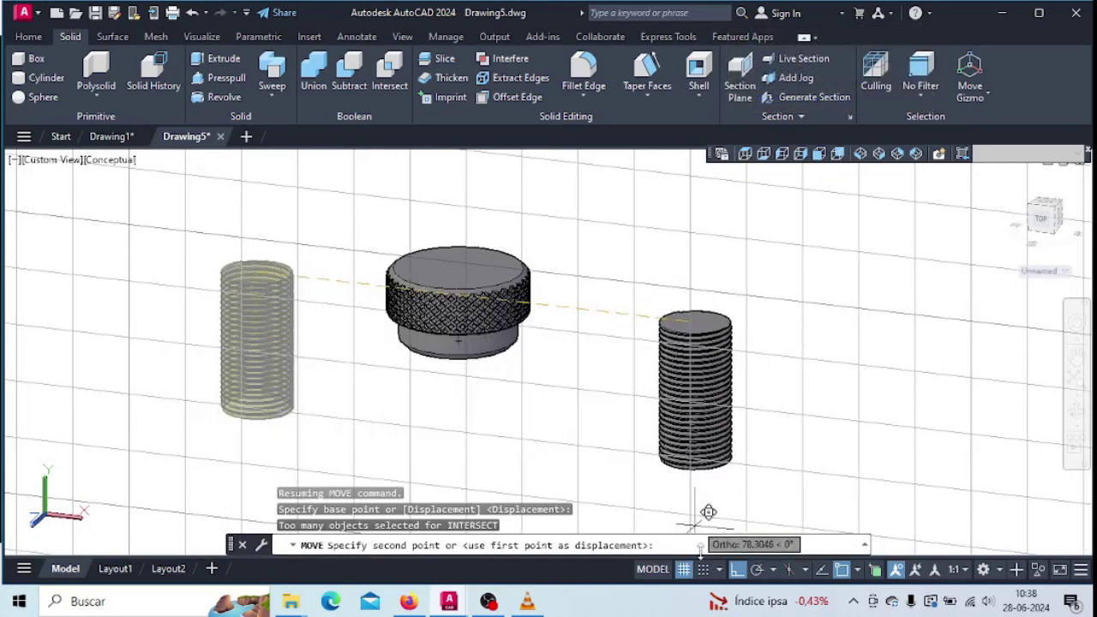
left_click(758, 570)
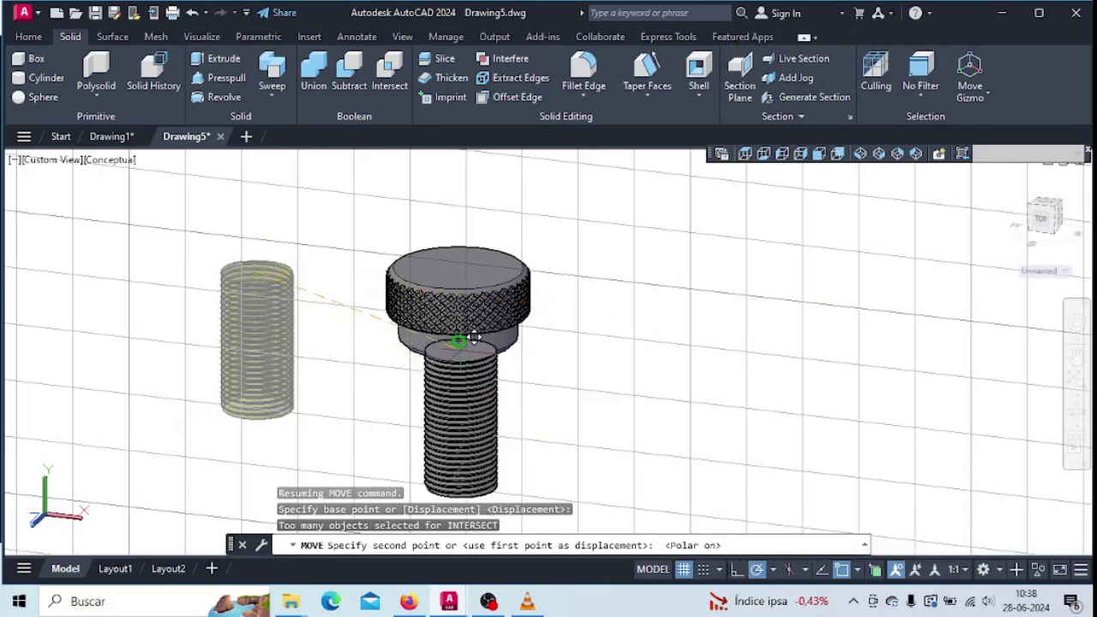
middle_click_drag(472, 392, 506, 296, "shift")
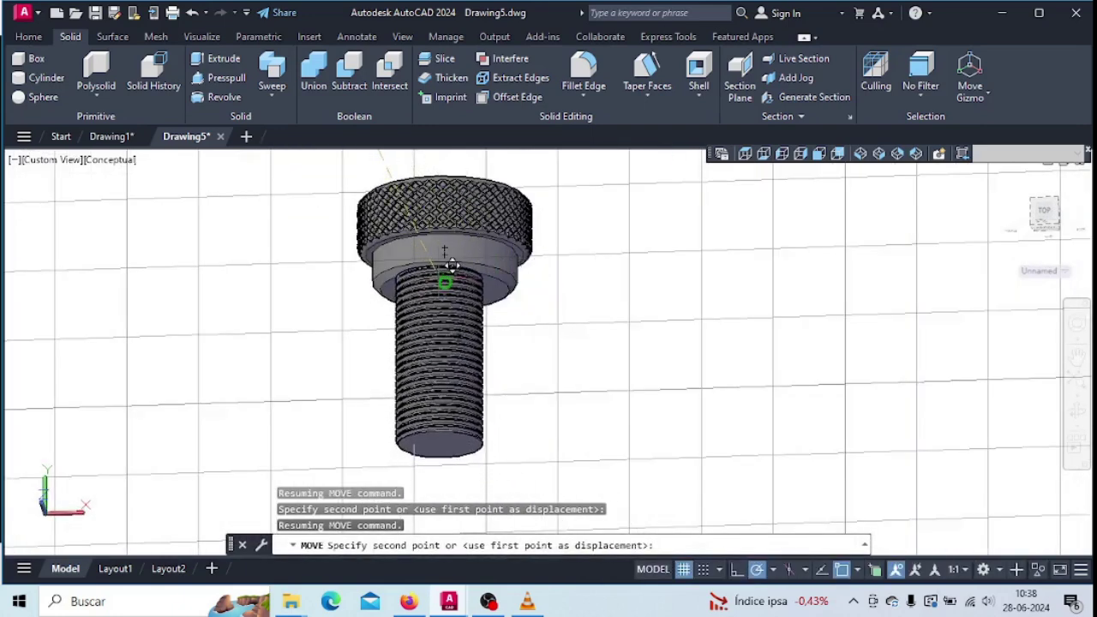
left_click(444, 289)
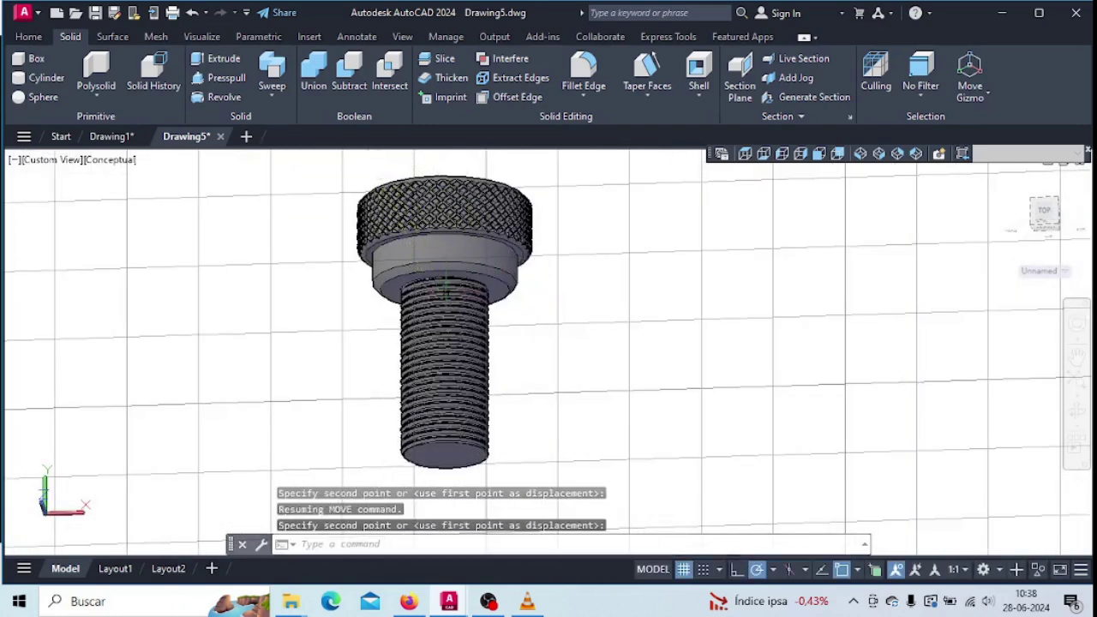
Examine the assembled screw, selecting the knurled head and threaded rod together and clearing the selection
middle_click_drag(521, 334, 530, 379, "shift")
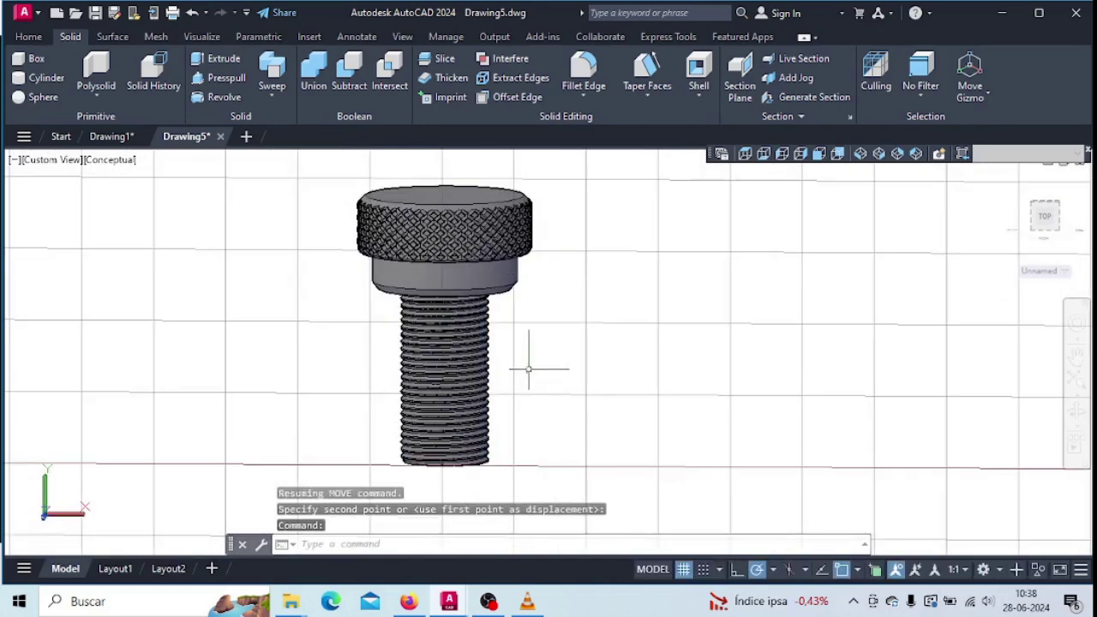
scroll(529, 371, "down", 4)
scroll(525, 378, "up", 3)
key("Escape")
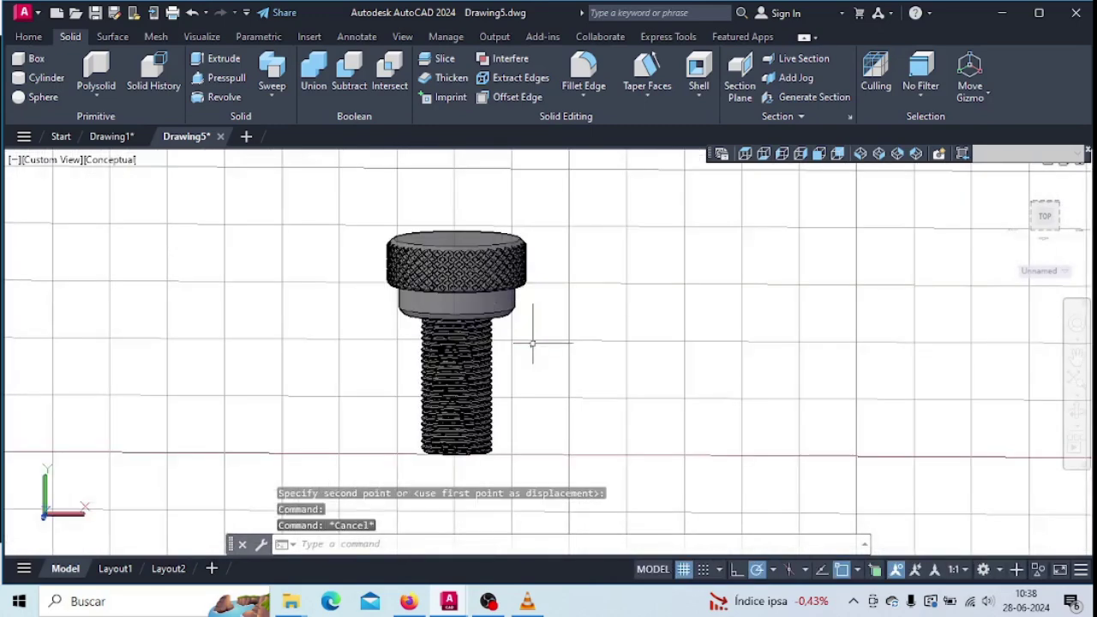
left_click(559, 199)
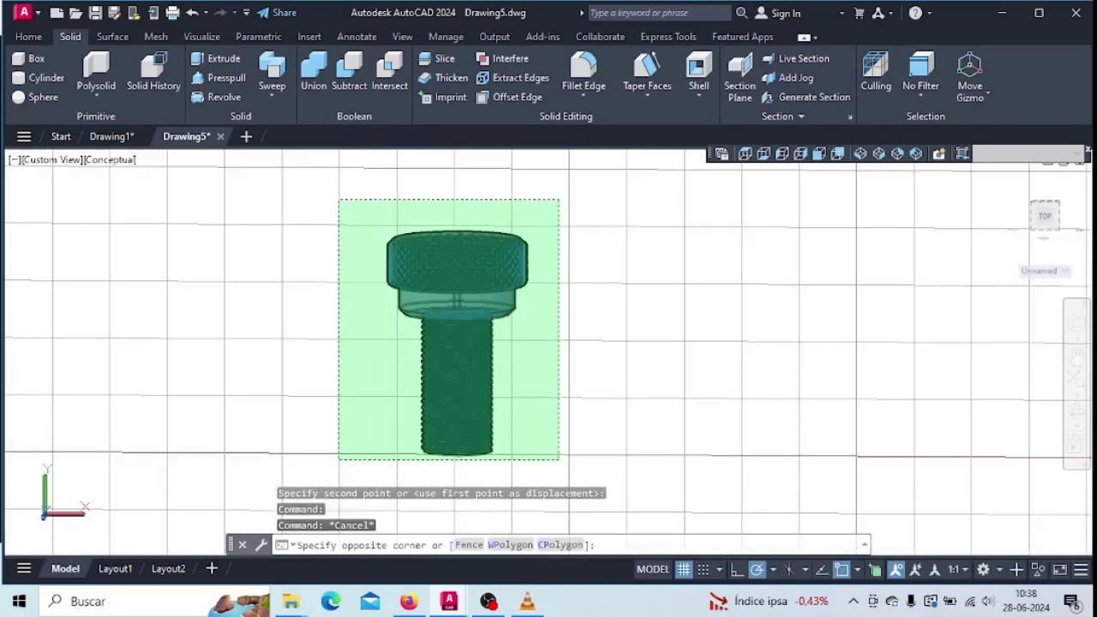
left_click(363, 460)
key("Escape")
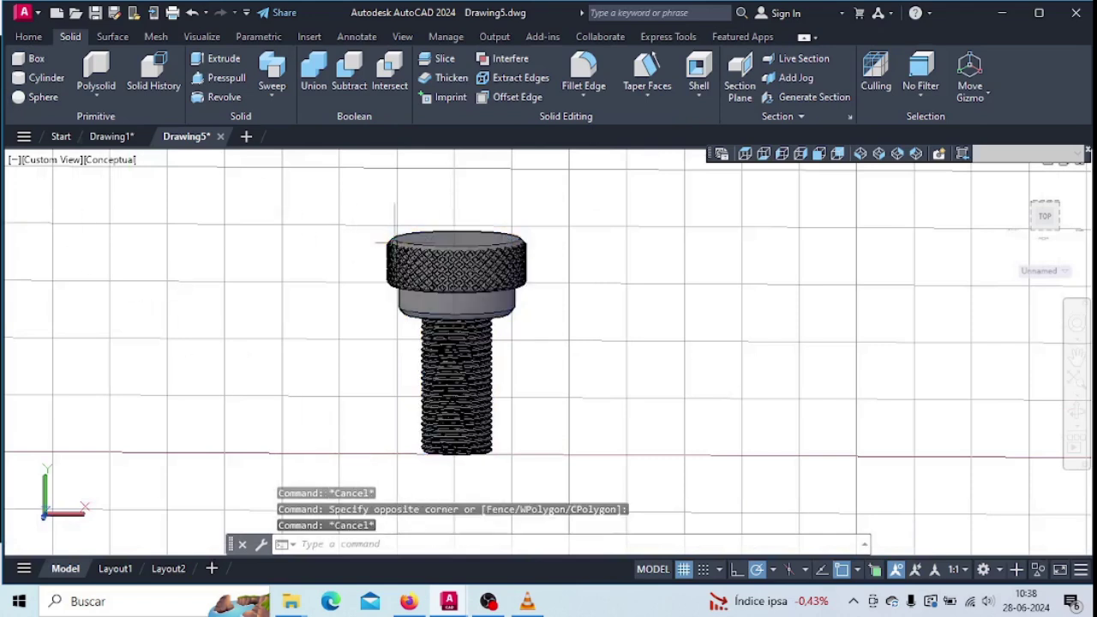
Union the knurled screw head and the threaded rod into a single solid and leave it deselected
left_click(554, 207)
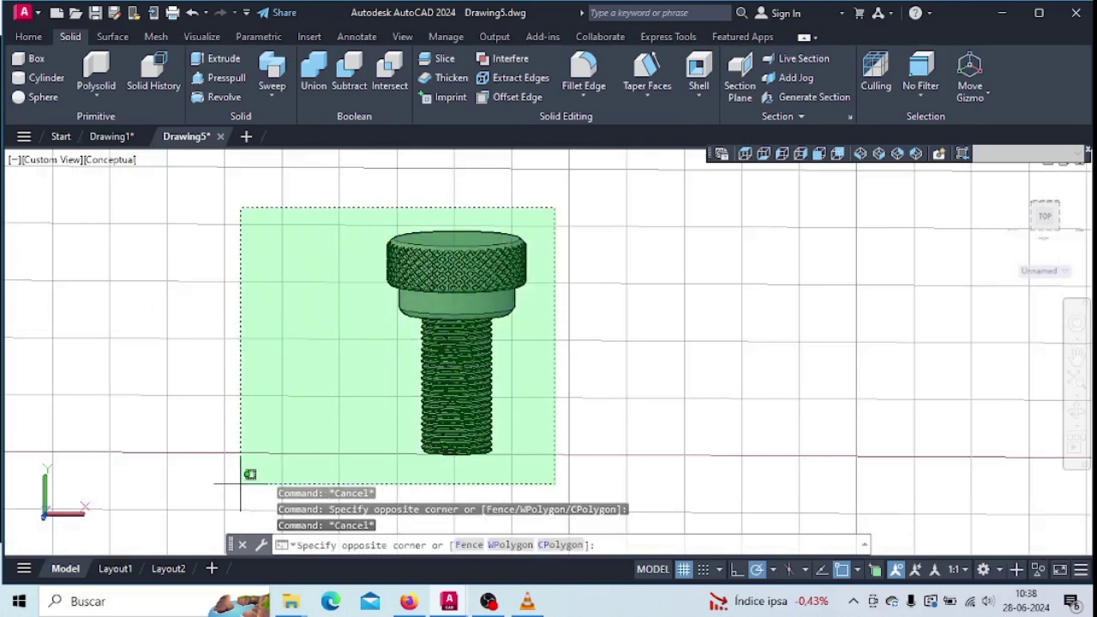
left_click(192, 468)
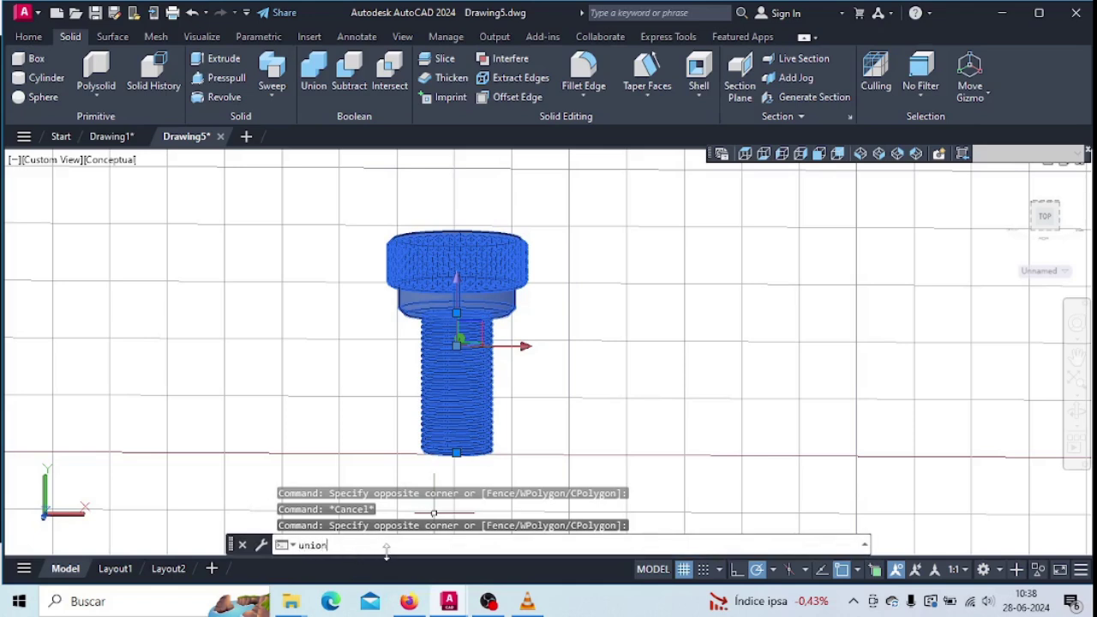
type("union")
key("Return")
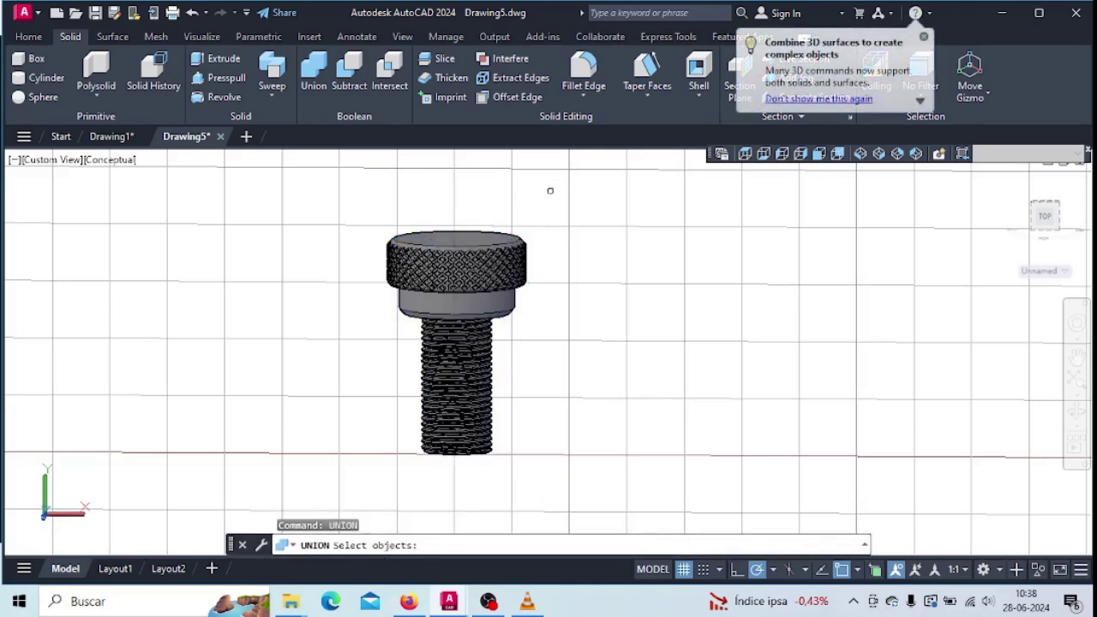
left_click(554, 180)
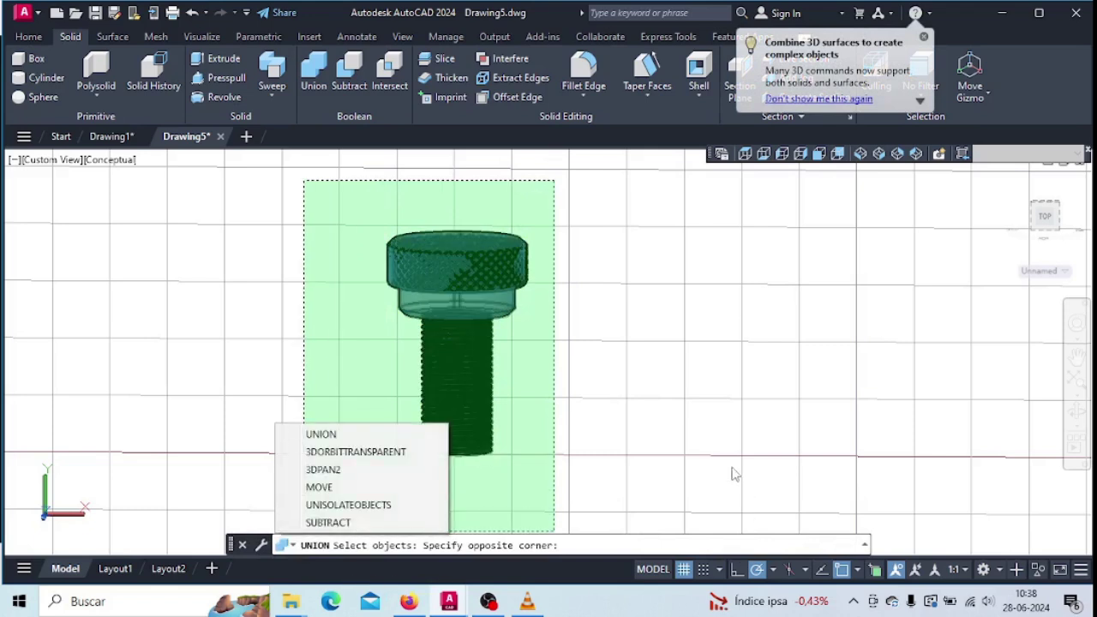
left_click(337, 349)
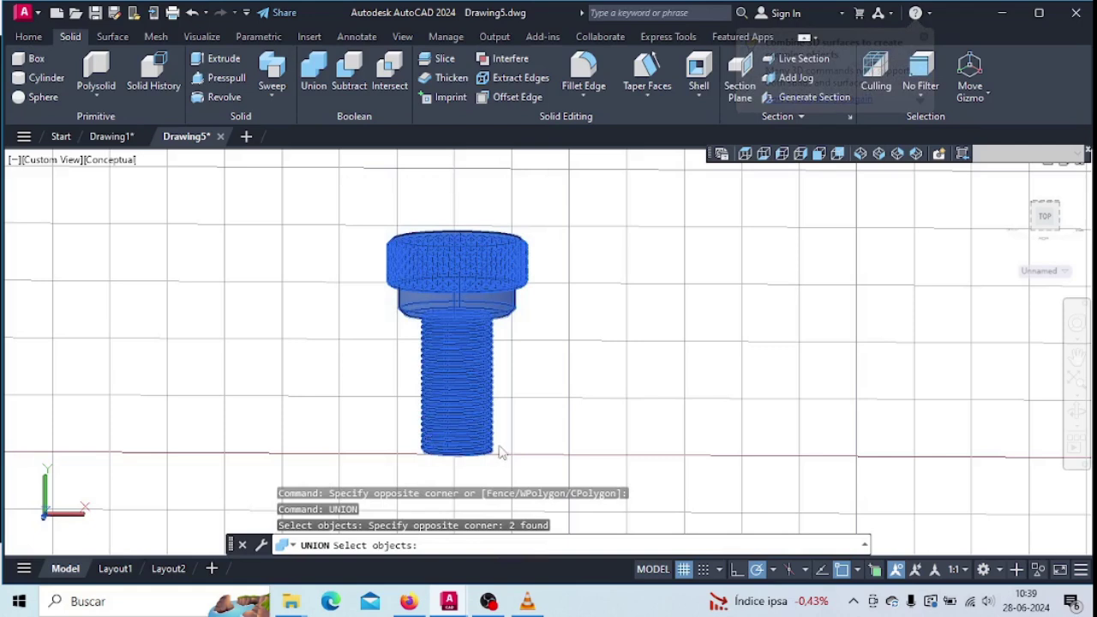
key("Return")
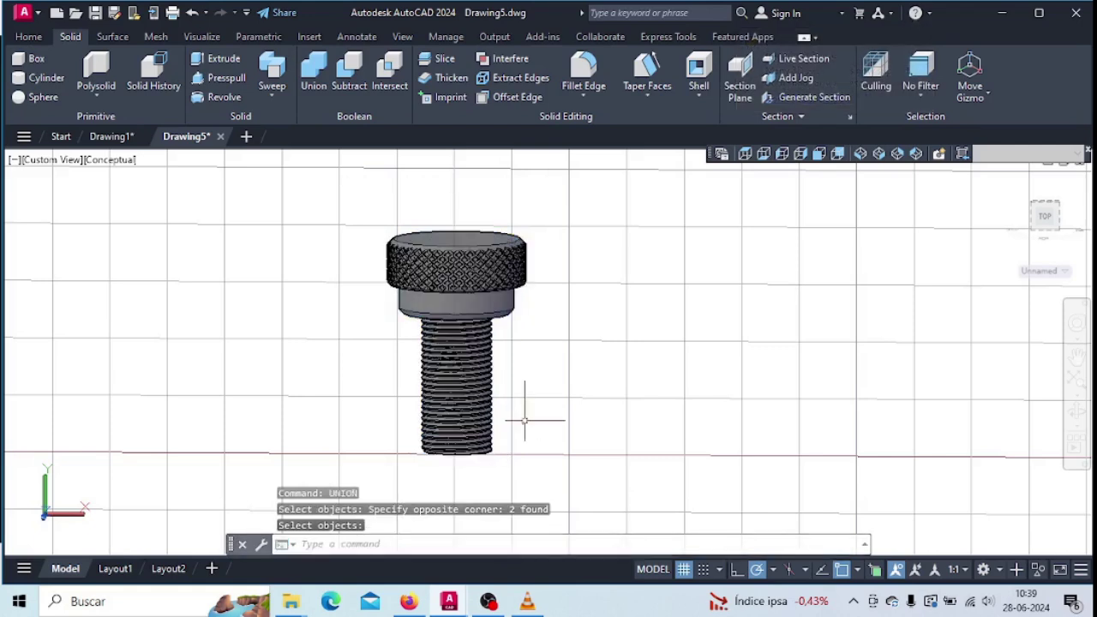
left_click(465, 385)
key("Escape")
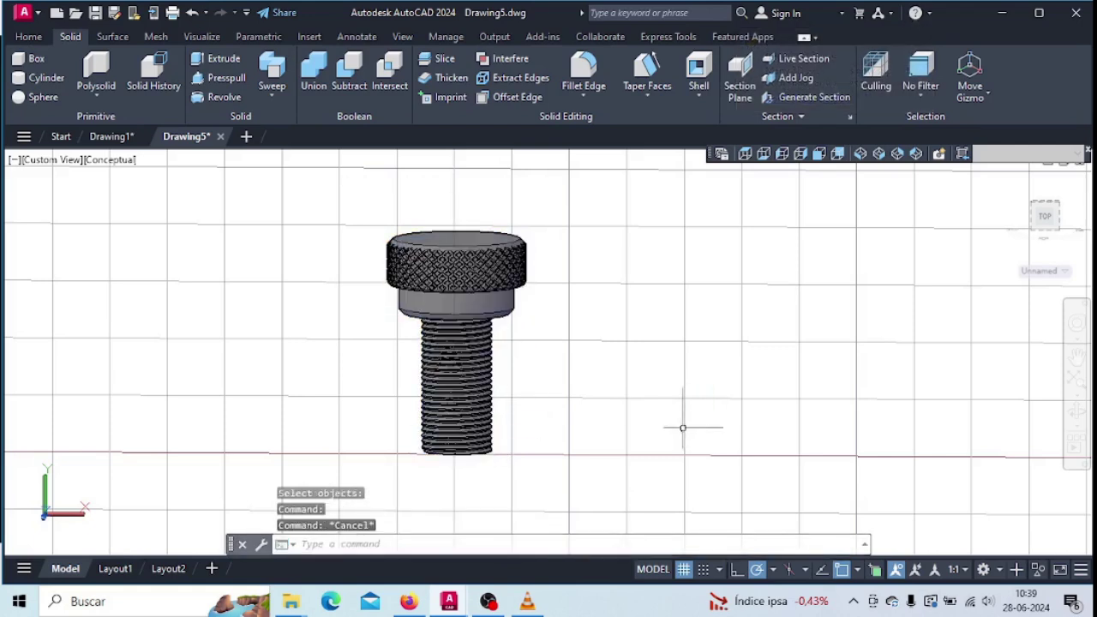